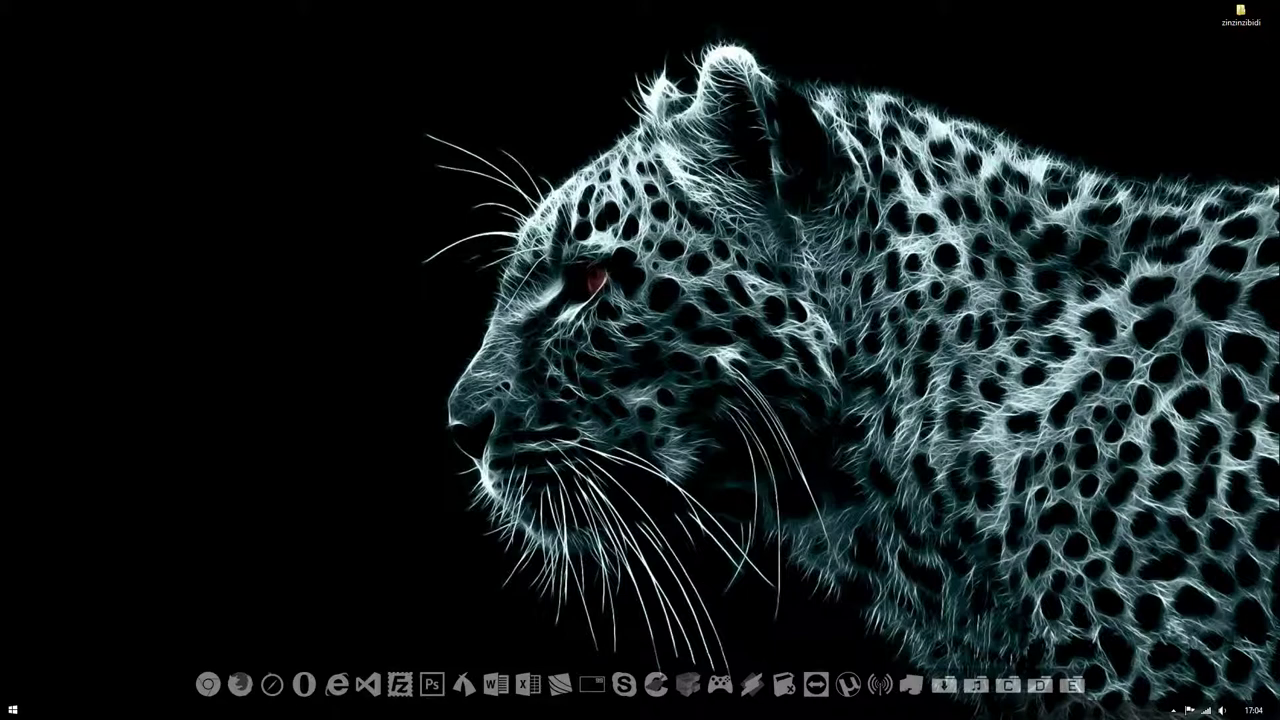
Open Hostbul in Firefox and lower the maximum price so 64 Windows hosting packages show
left_click(237, 662)
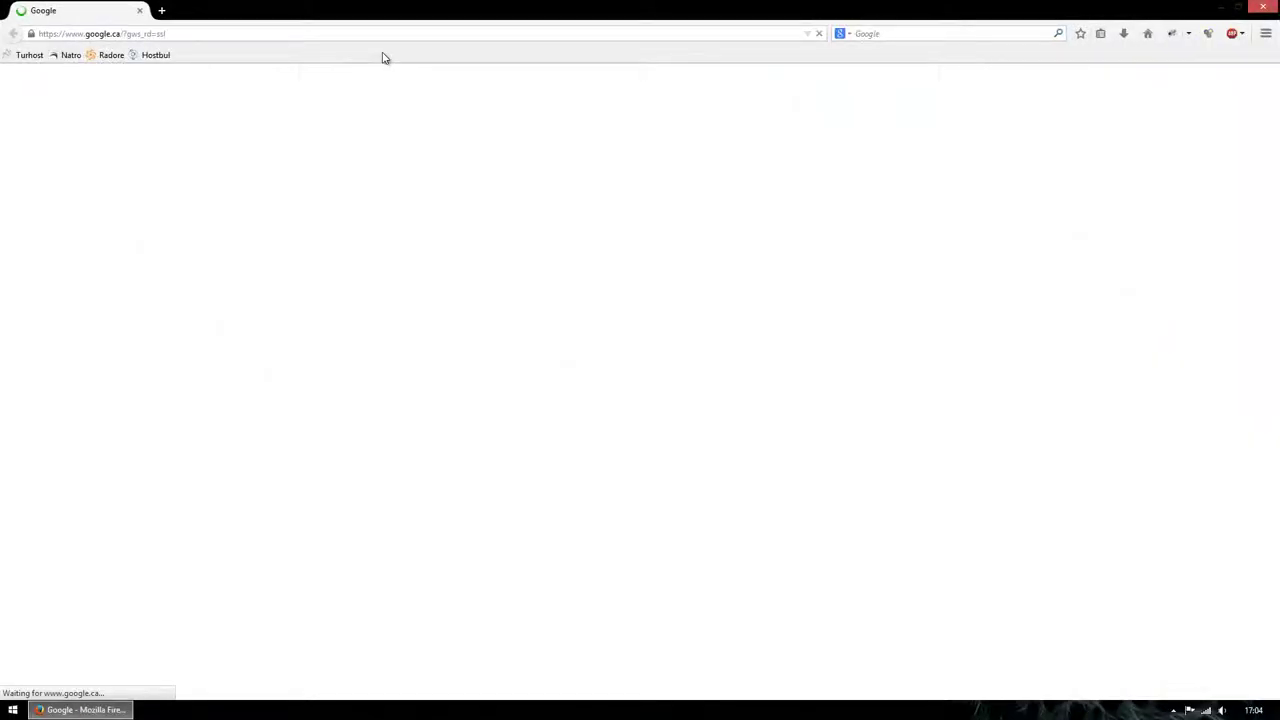
left_click(155, 55)
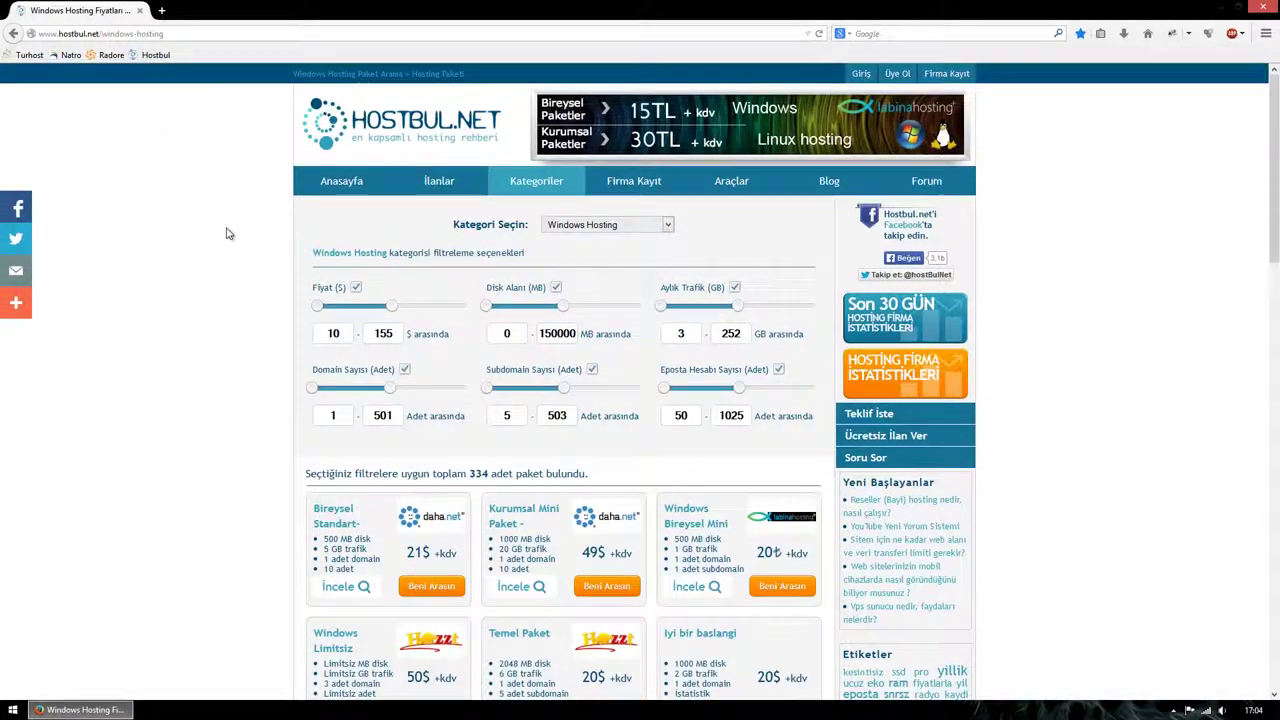
mouse_move(388, 306)
left_mouse_down()
mouse_move(365, 313)
mouse_move(388, 314)
left_mouse_up()
scroll(288, 298, "down", 3)
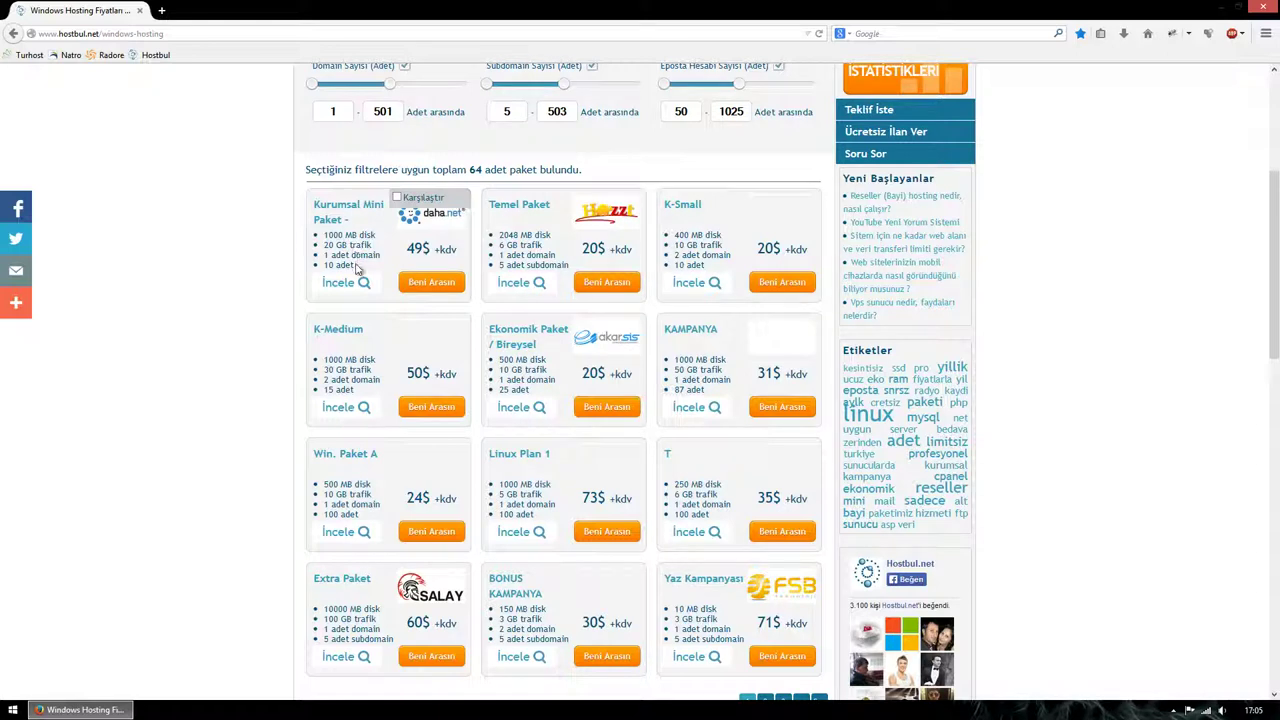
left_click_drag(326, 265, 383, 263)
left_click(383, 263)
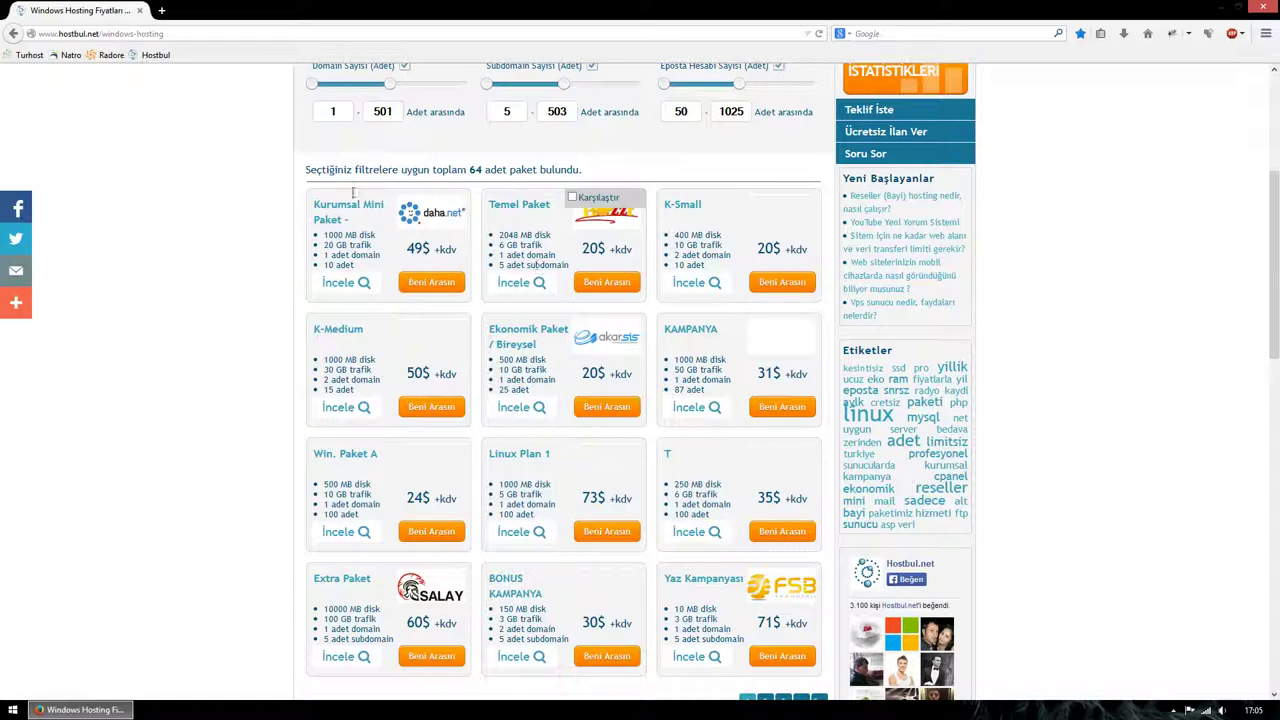
Try the denene.zinzinzibidi.com test address in a new tab, close it, then go to Turhost
left_click(162, 12)
type("denene.zinzinzibidi.com")
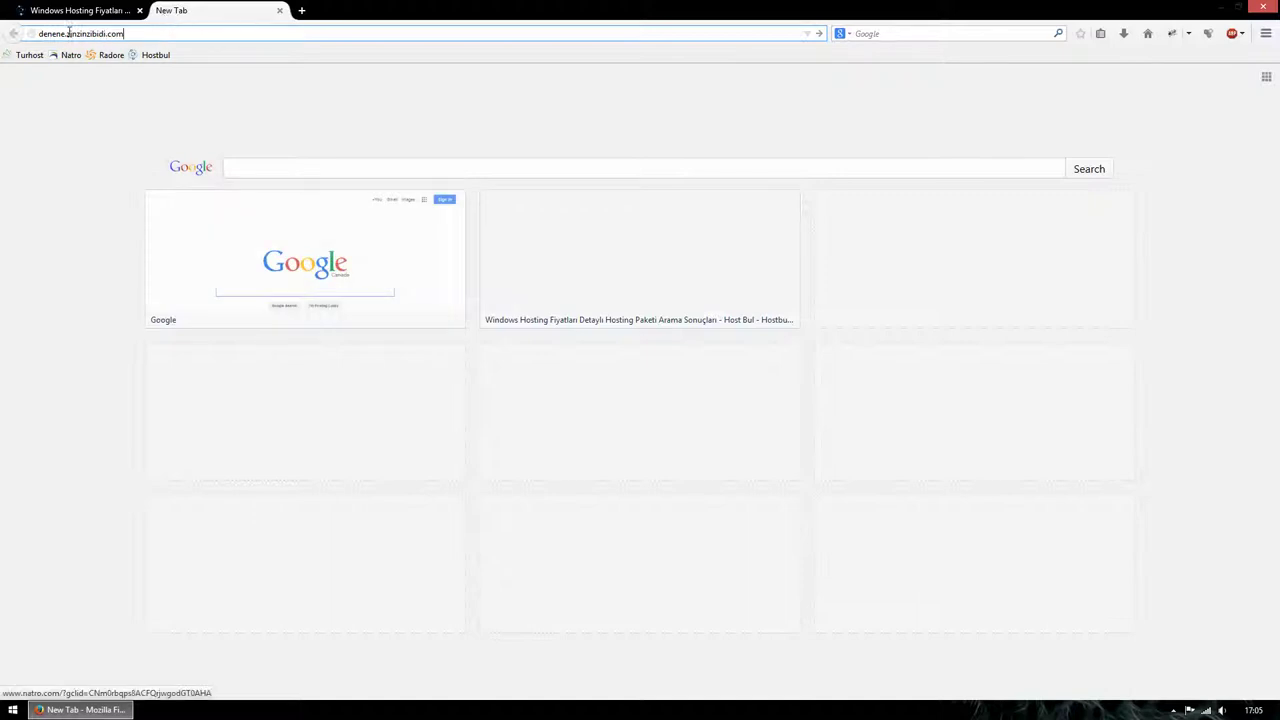
key("BackSpace")
key("BackSpace")
type("me")
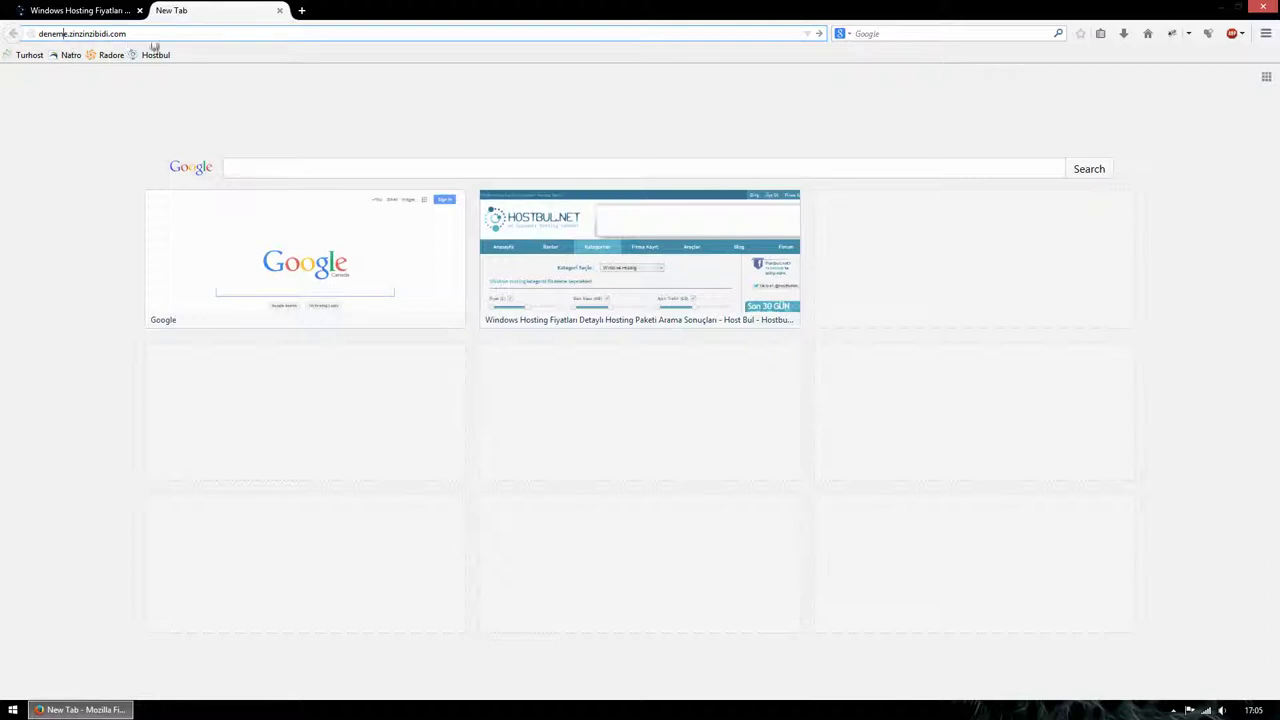
left_click(280, 11)
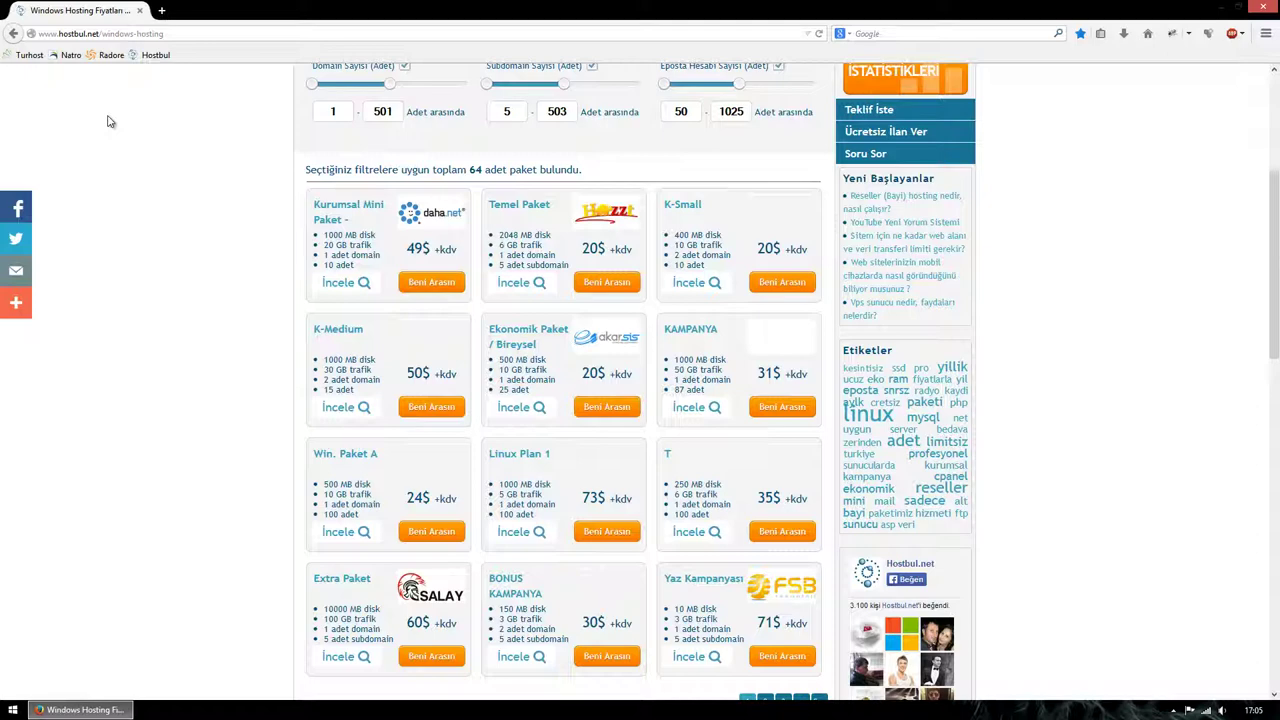
left_click(29, 55)
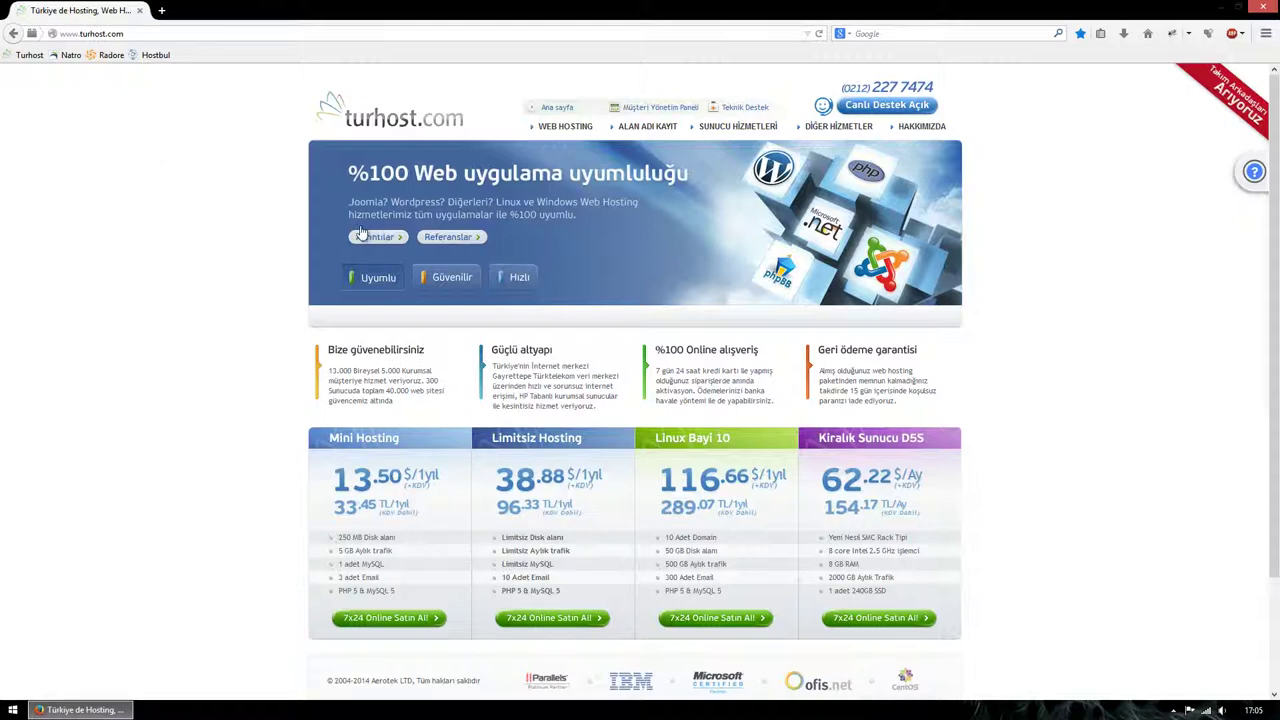
Open Turhost's Windows Web Hosting packages and review the first package's MySQL and 52.47 TL/yıl price
mouse_move(555, 127)
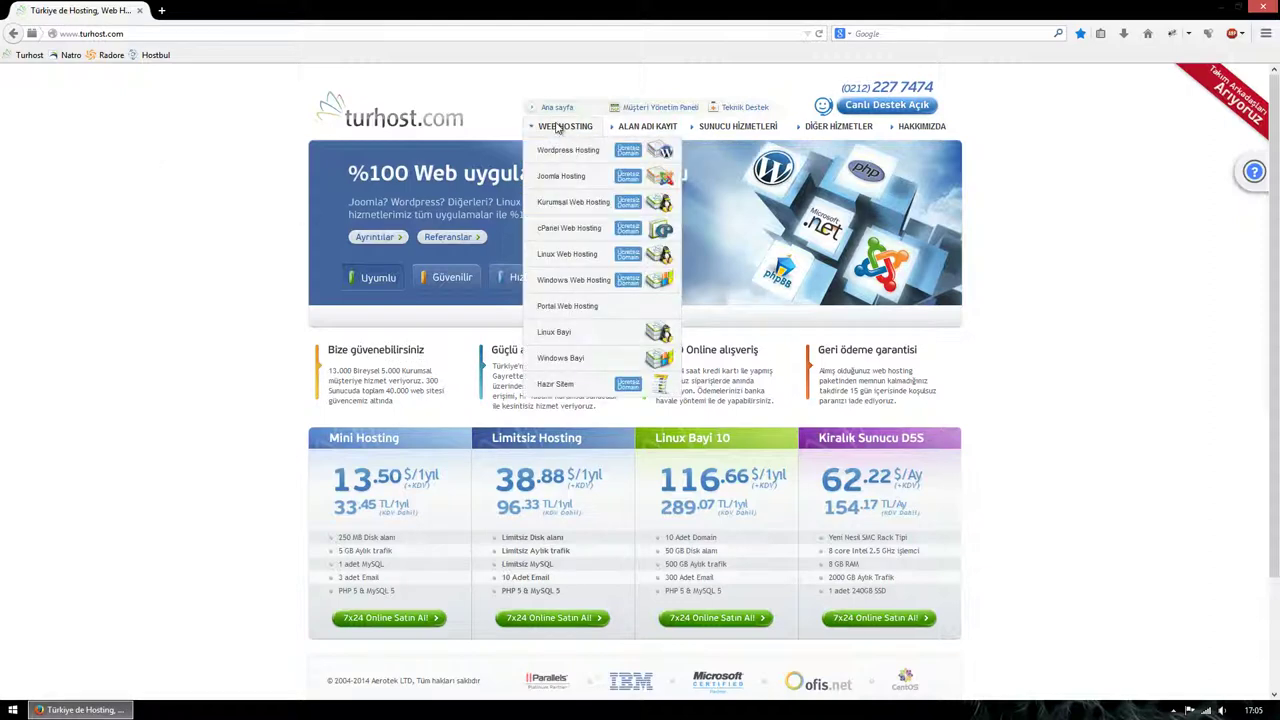
left_click(575, 283)
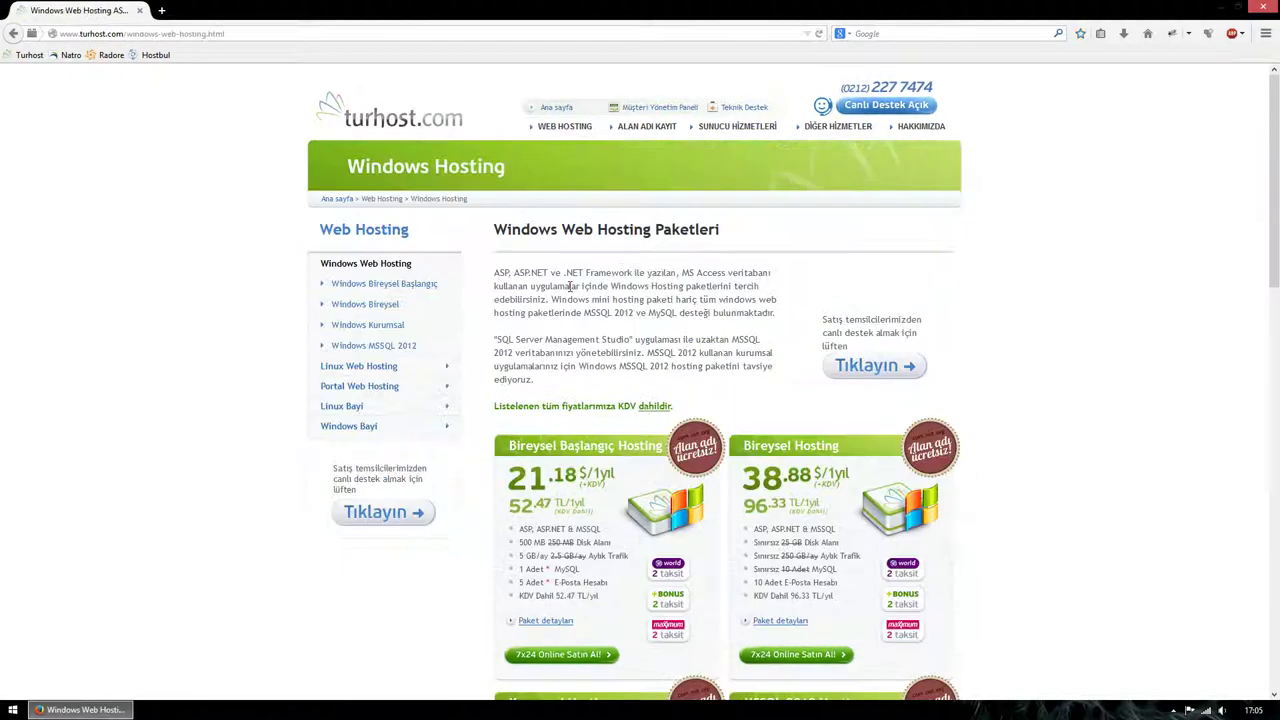
scroll(572, 290, "down", 2)
scroll(572, 290, "down", 2)
scroll(572, 290, "down", 1)
scroll(729, 311, "down", 2)
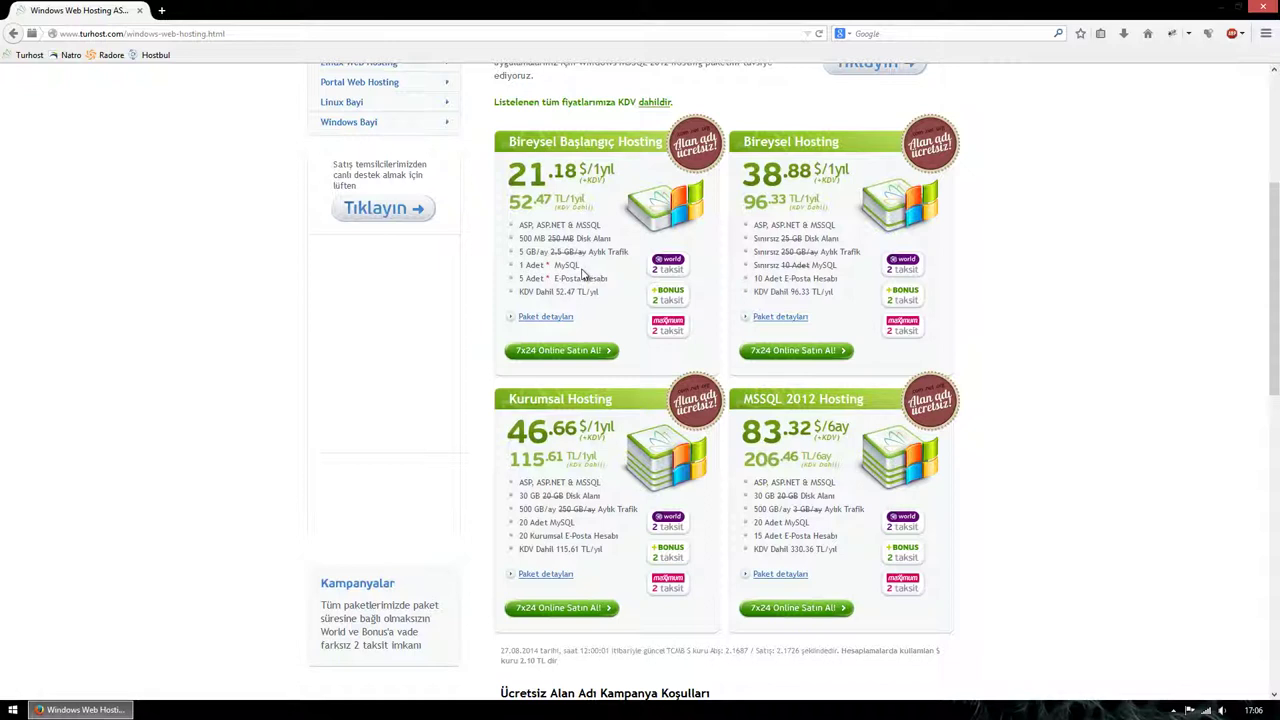
left_click_drag(578, 266, 556, 268)
left_click_drag(556, 291, 600, 292)
left_click(445, 322)
Open the Bireysel Hosting package details and scroll to its Asp.NET information
left_click_drag(745, 141, 836, 145)
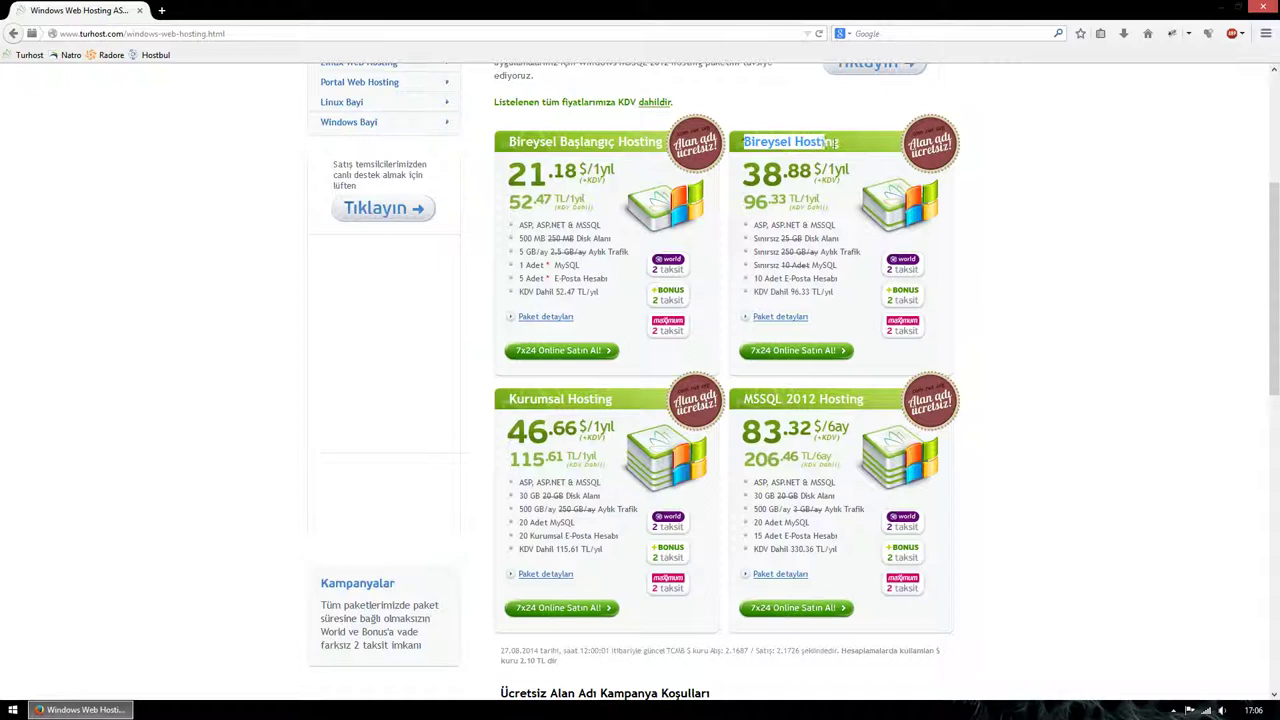
left_click(845, 292)
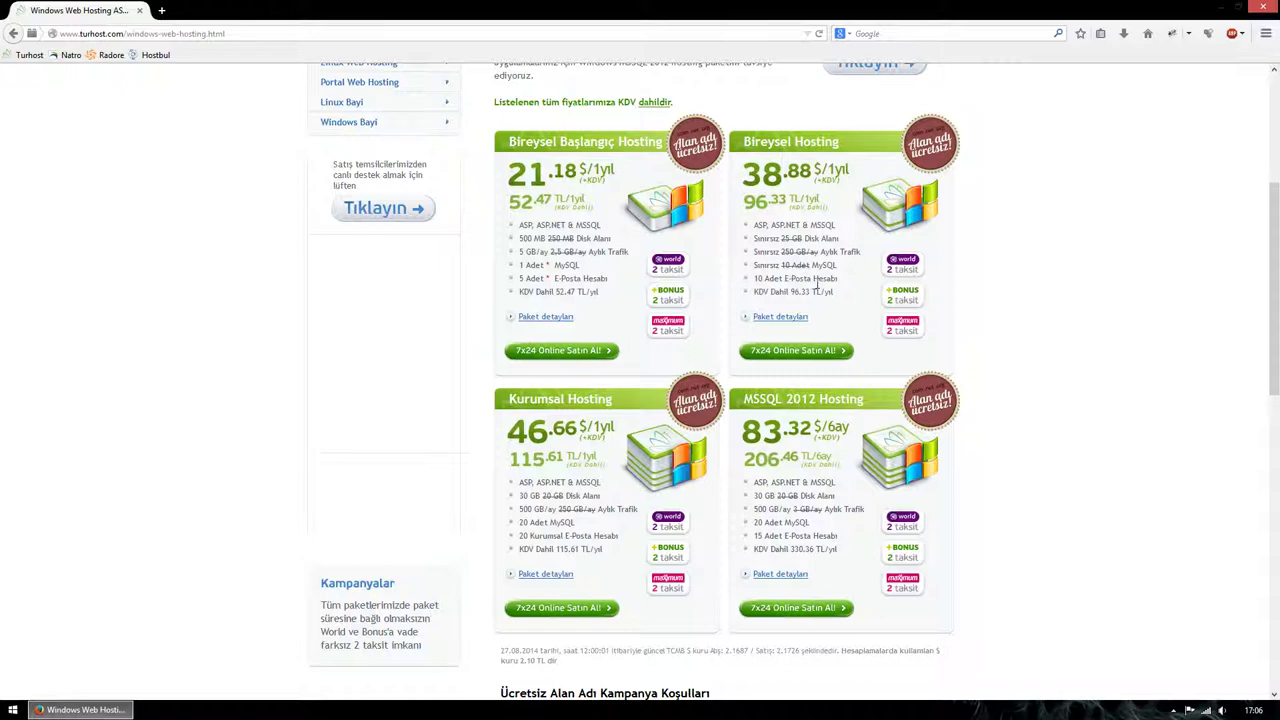
left_click(781, 317)
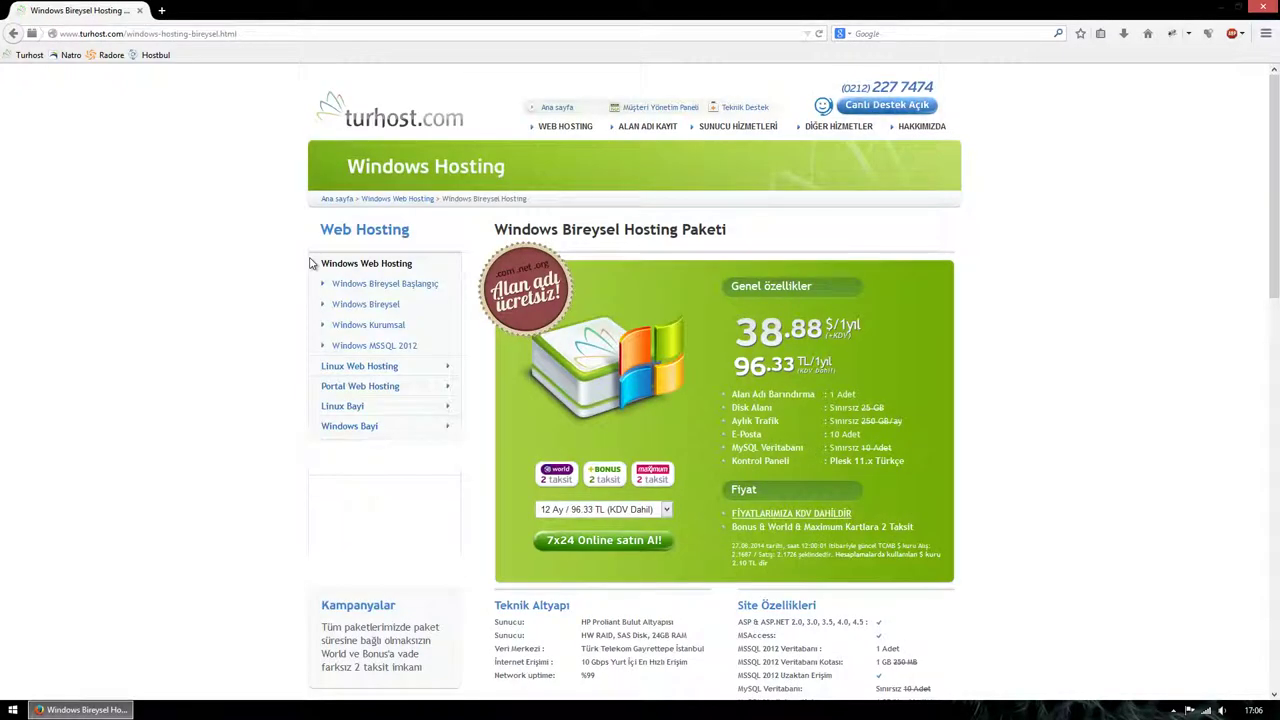
scroll(262, 287, "down", 3)
scroll(262, 288, "down", 4)
scroll(262, 288, "up", 2)
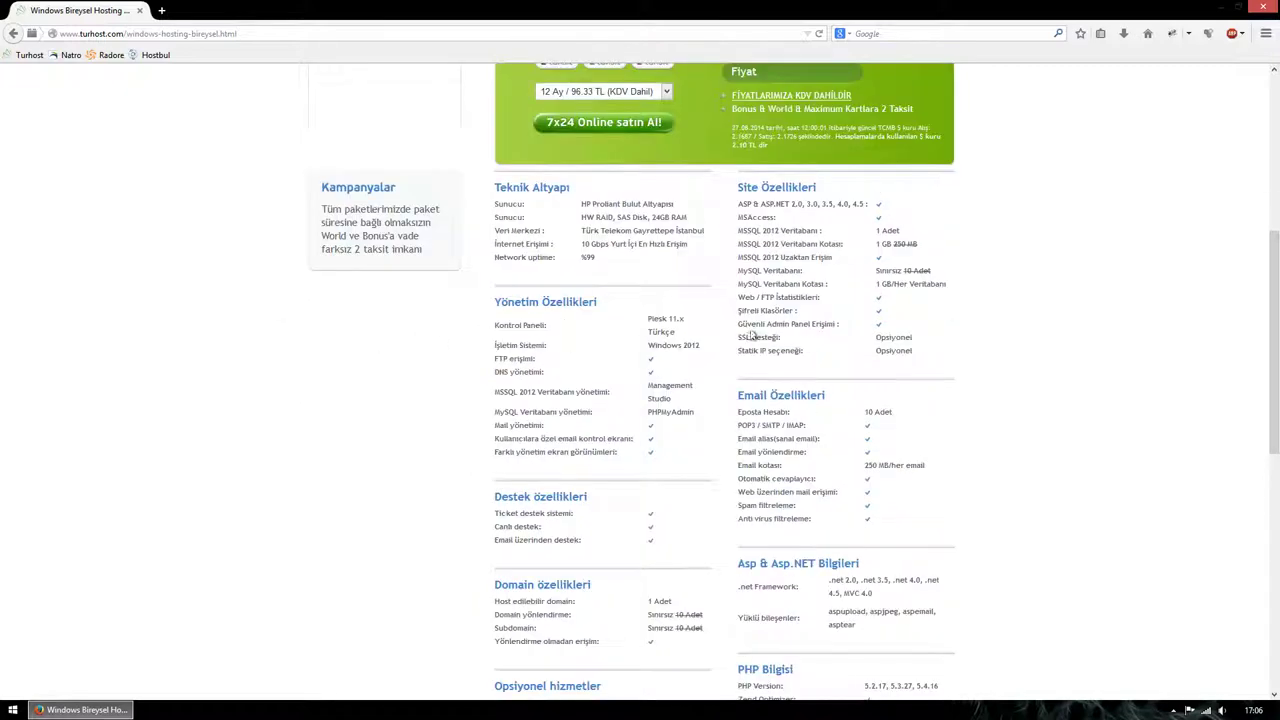
scroll(802, 322, "down", 2)
scroll(802, 316, "down", 2)
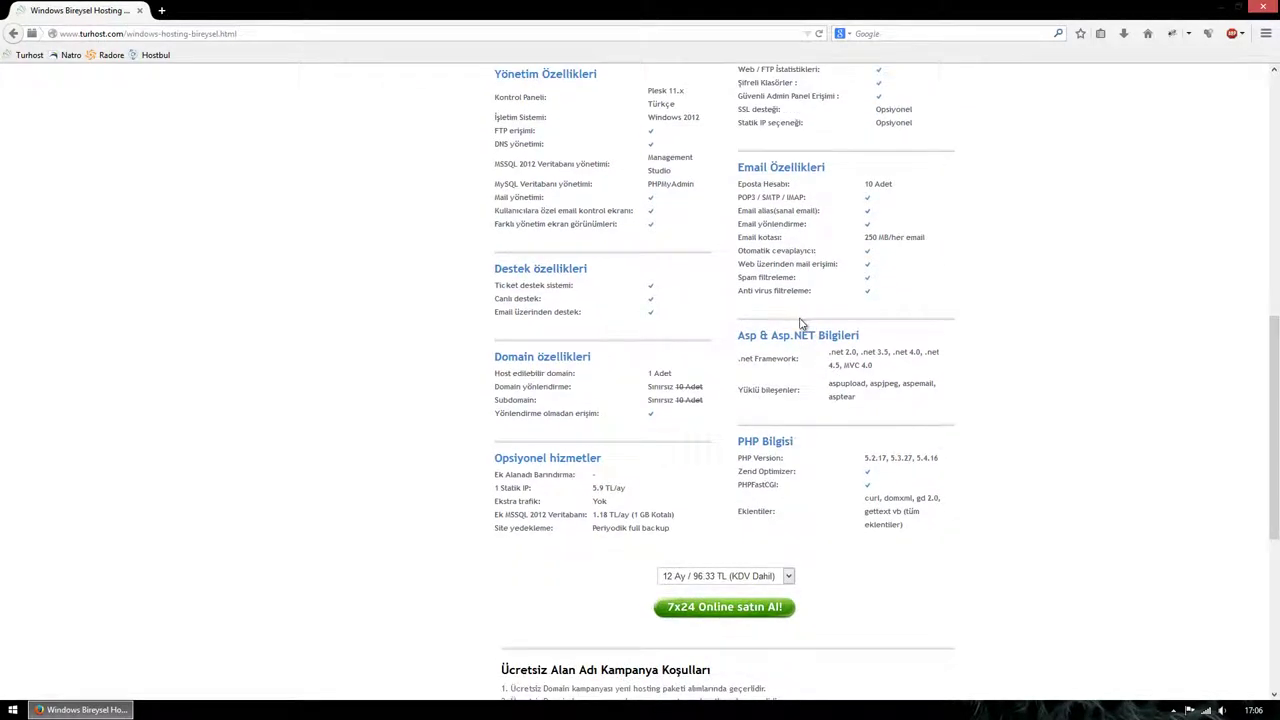
Check the package's MVC 4.0 entry and supported .NET versions, then go to natro.com
left_click_drag(845, 365, 872, 365)
left_click(872, 365)
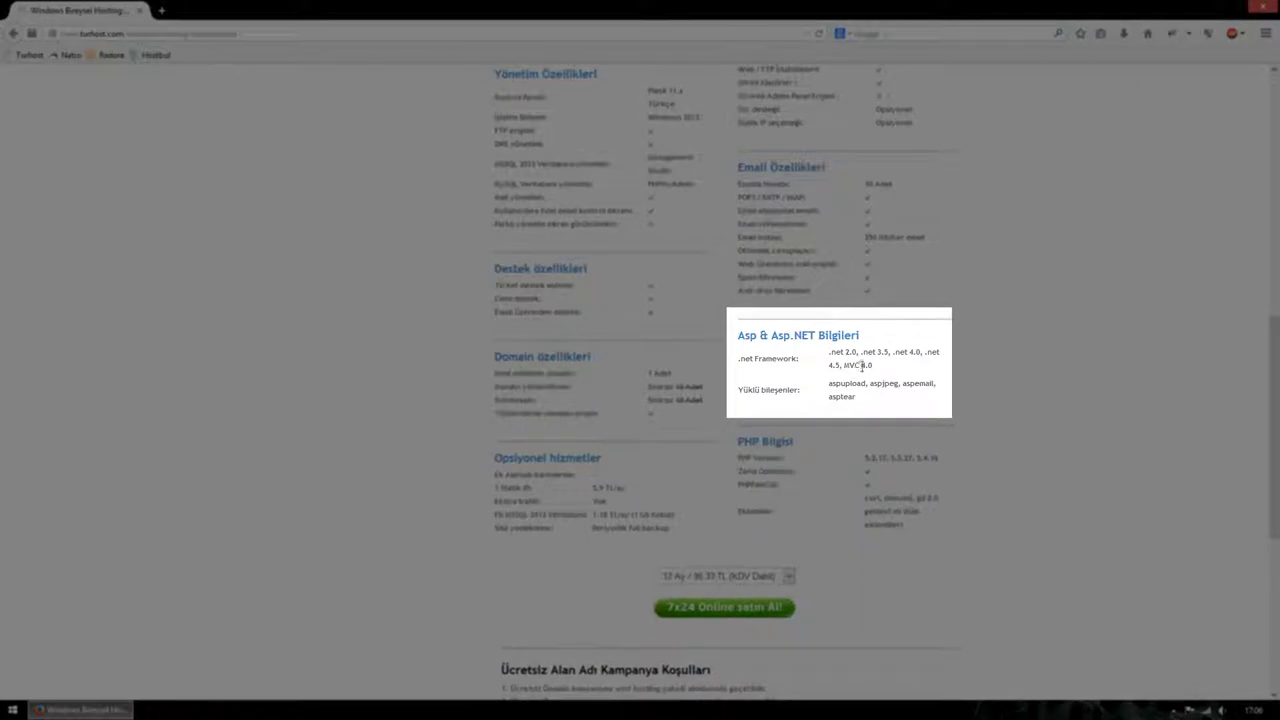
left_click_drag(892, 352, 910, 352)
left_click(908, 367)
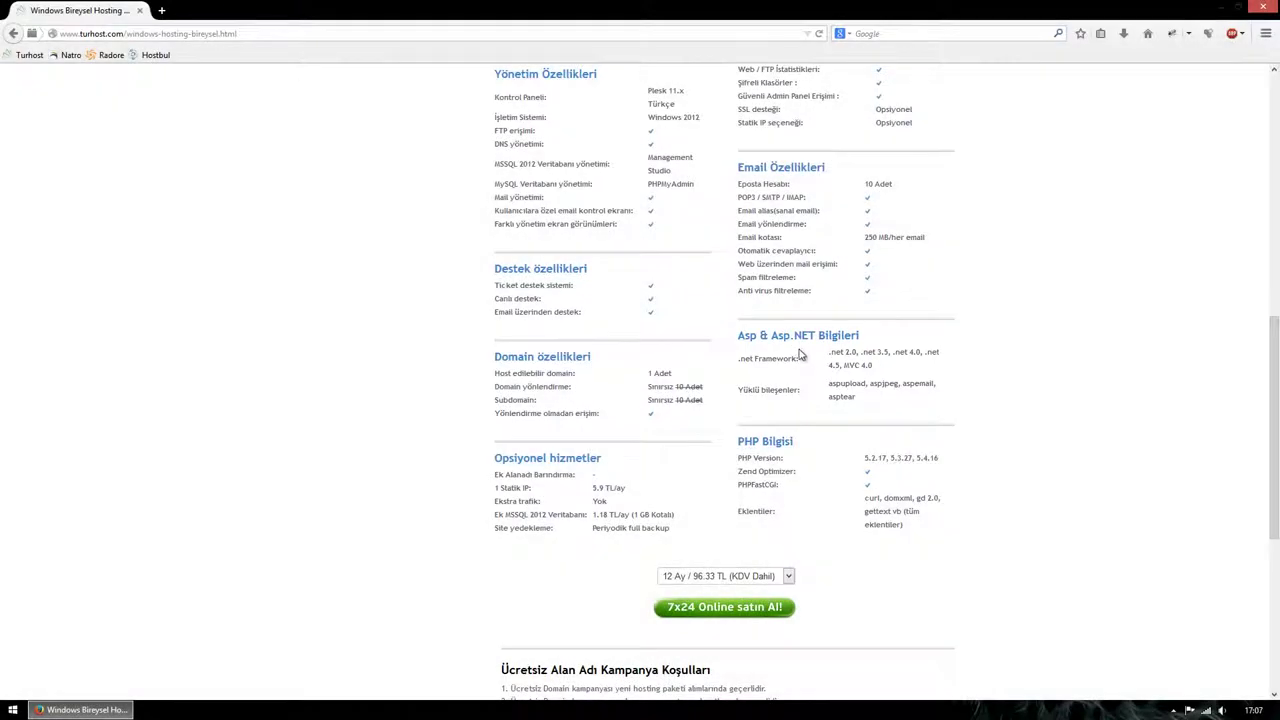
left_click(67, 56)
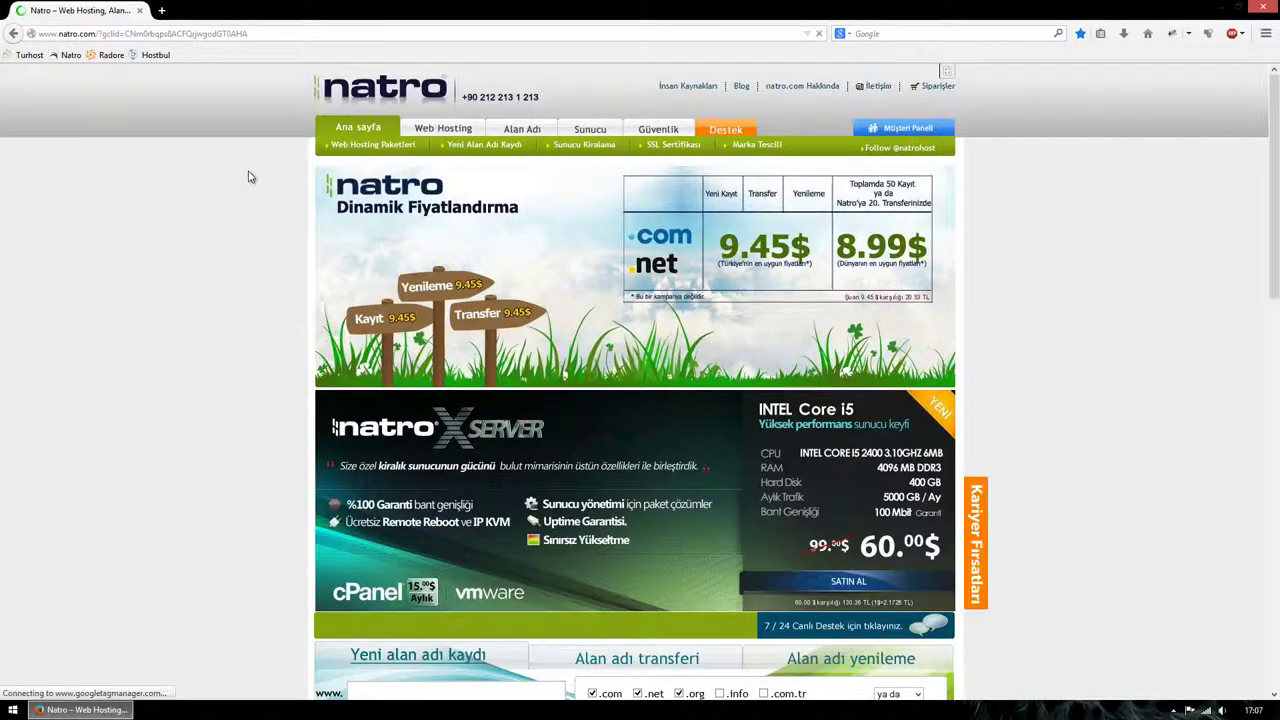
Find the first Natro Web Hosting plan's .NET 4.0 support in the comparison table, then go to Radore
left_click(440, 129)
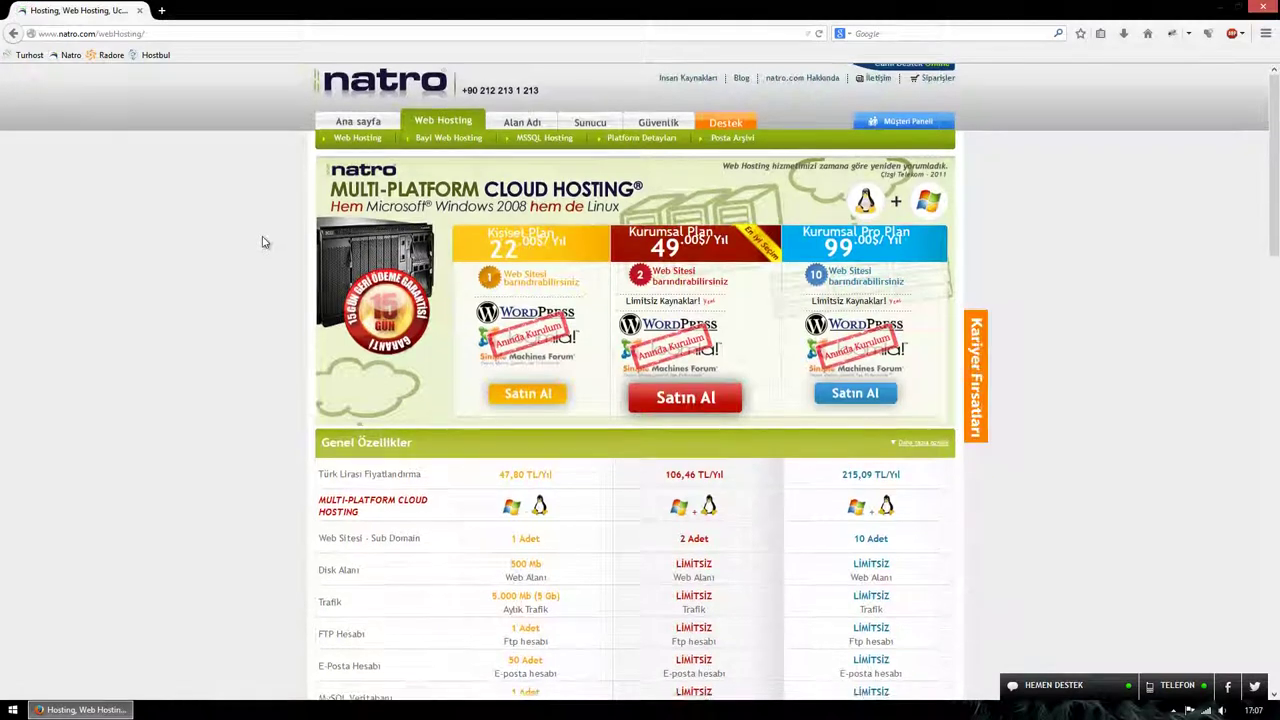
scroll(270, 242, "down", 3)
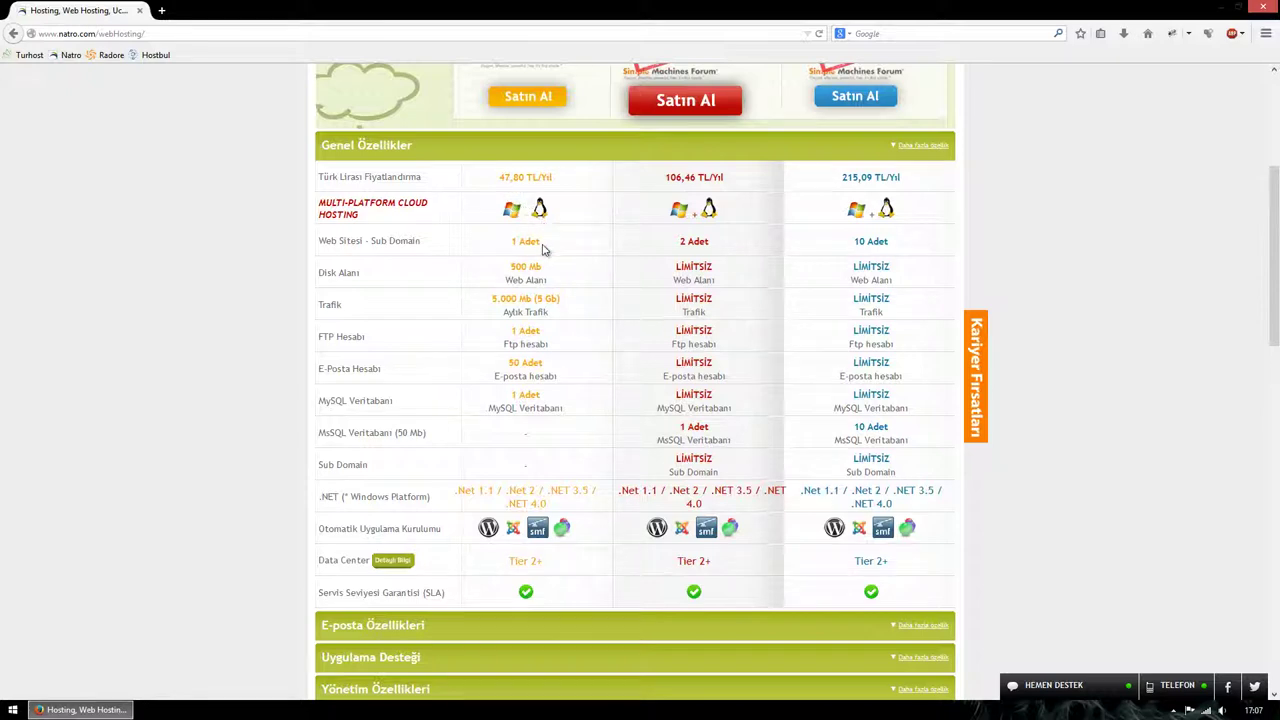
scroll(550, 255, "down", 1)
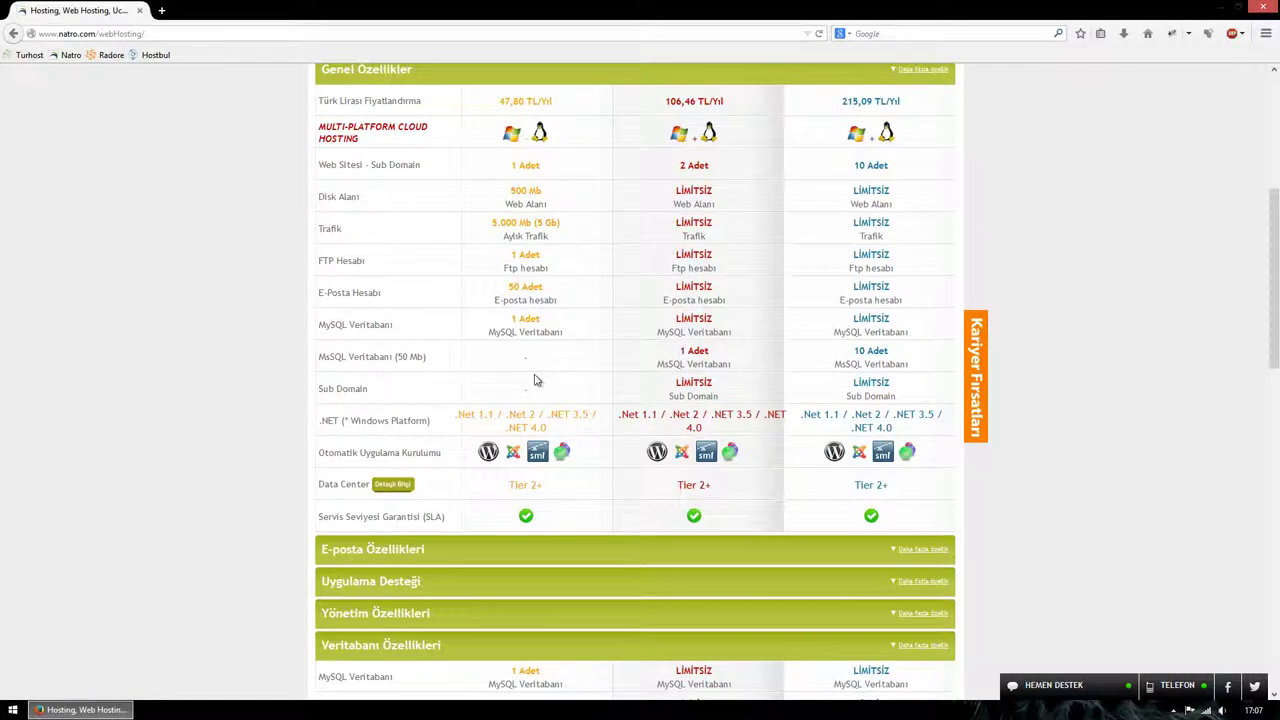
left_click_drag(547, 428, 509, 430)
left_click(558, 434)
left_click_drag(549, 429, 509, 430)
left_click(137, 270)
left_click(110, 56)
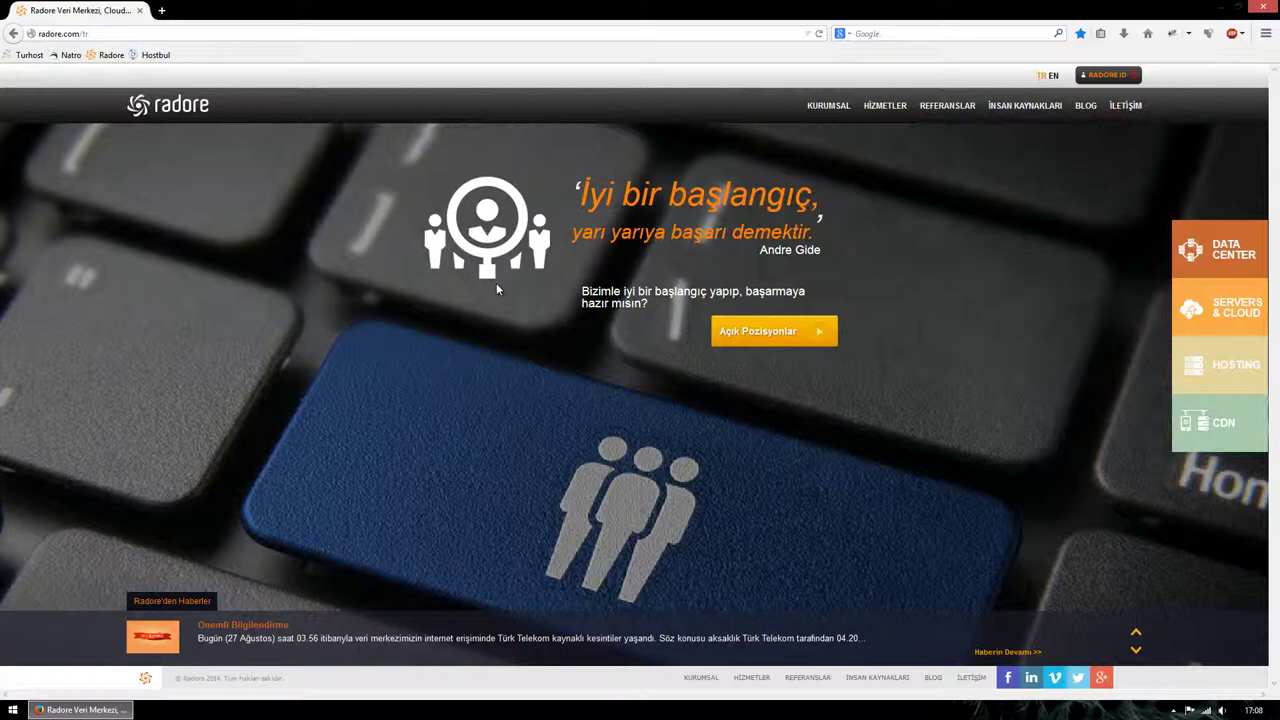
On Radore Hosting, confirm the KURUMSAL plan details list ASP.Net MVC 3.0
left_click(1211, 366)
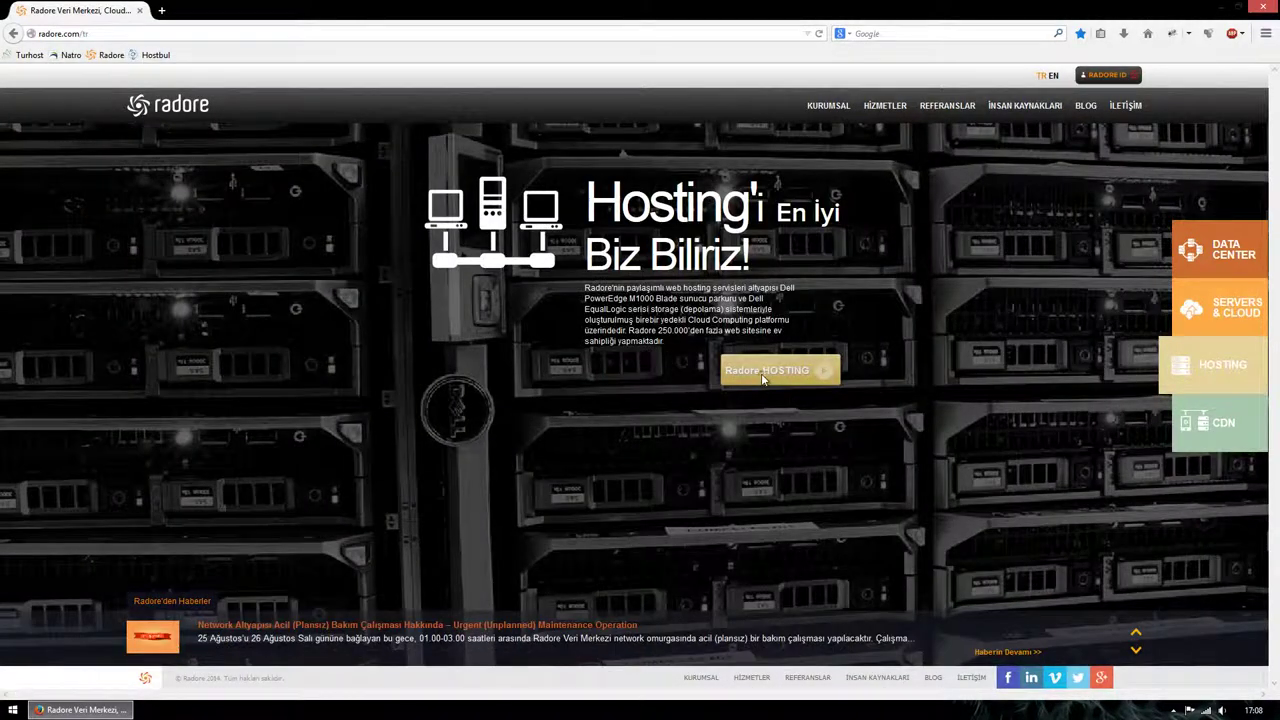
left_click(761, 373)
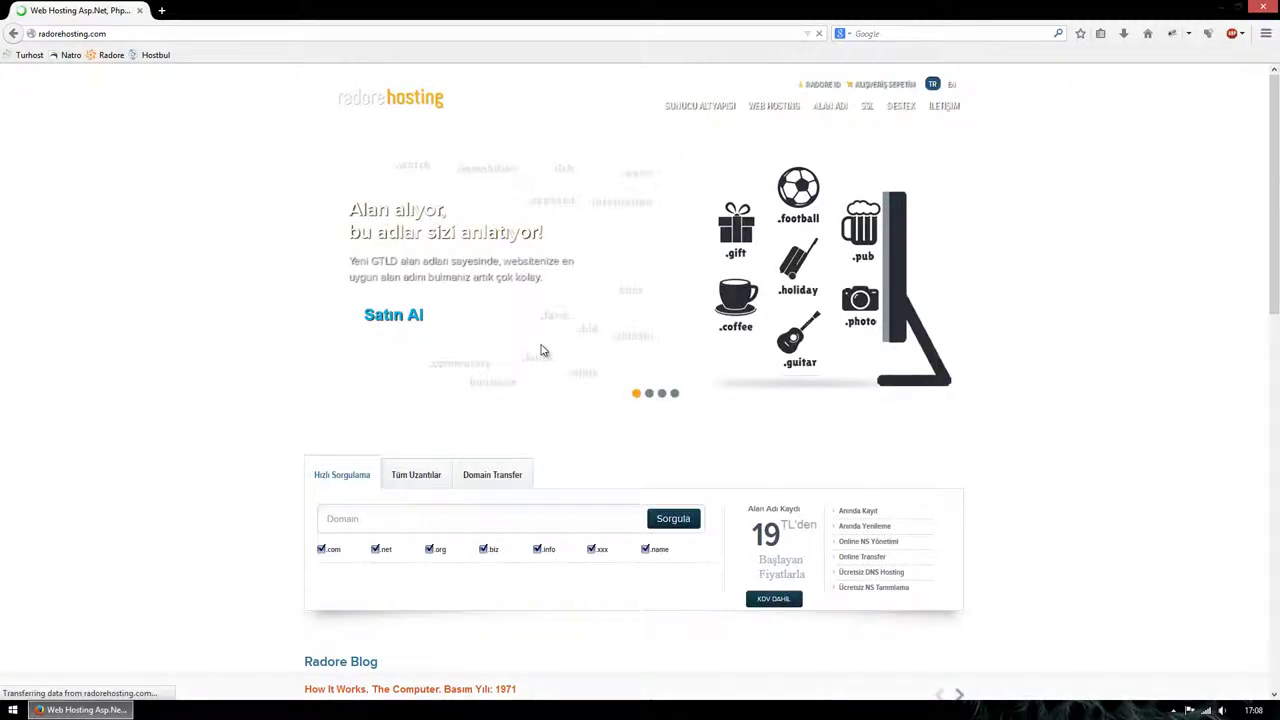
scroll(206, 352, "down", 5)
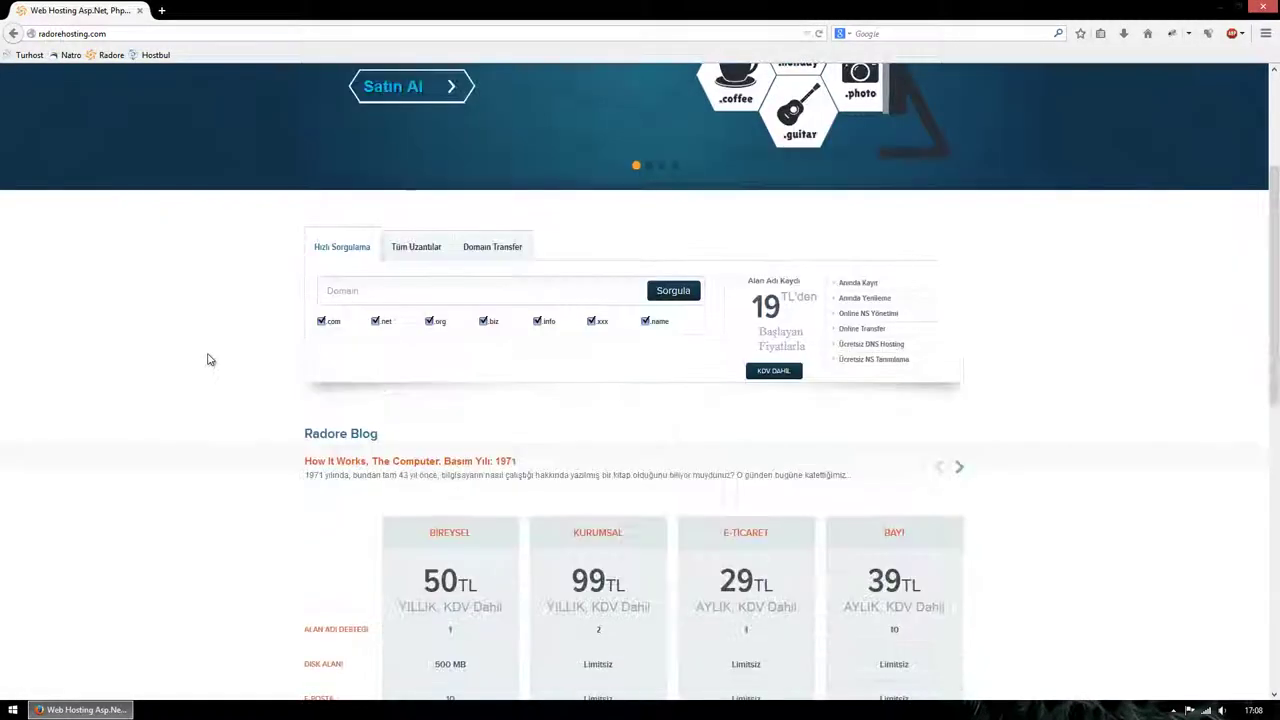
scroll(208, 360, "down", 2)
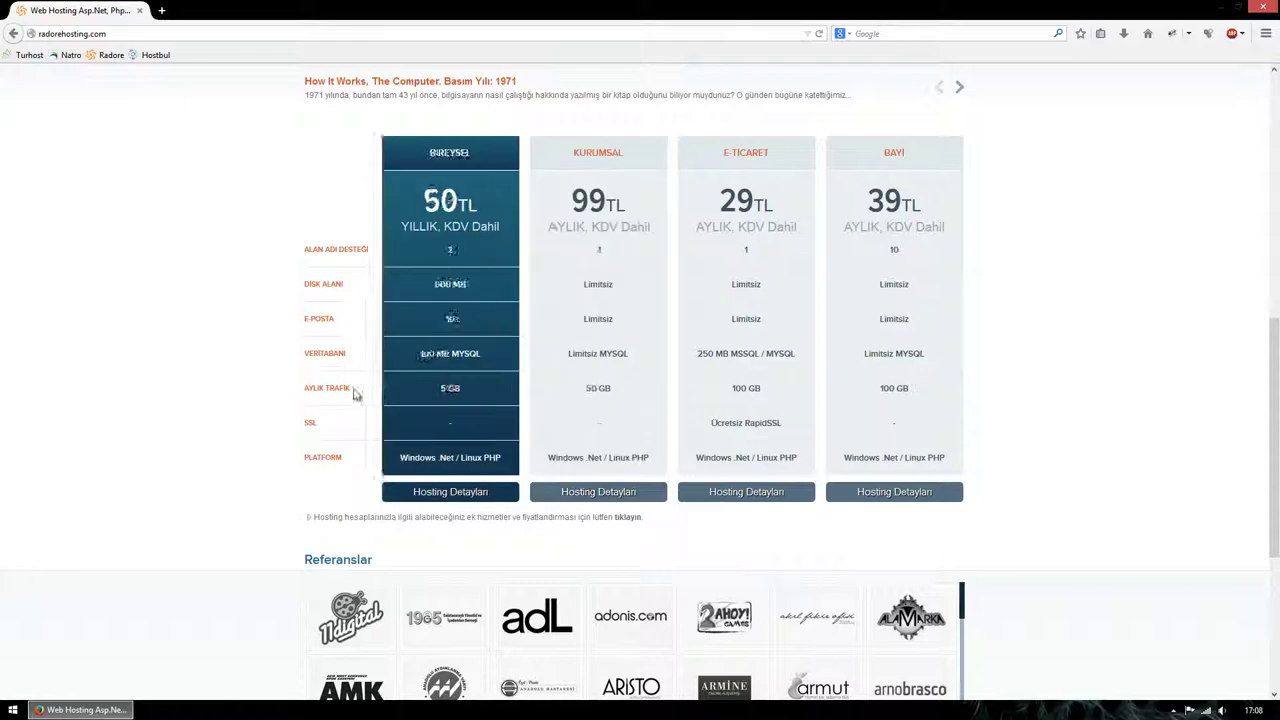
left_click(603, 497)
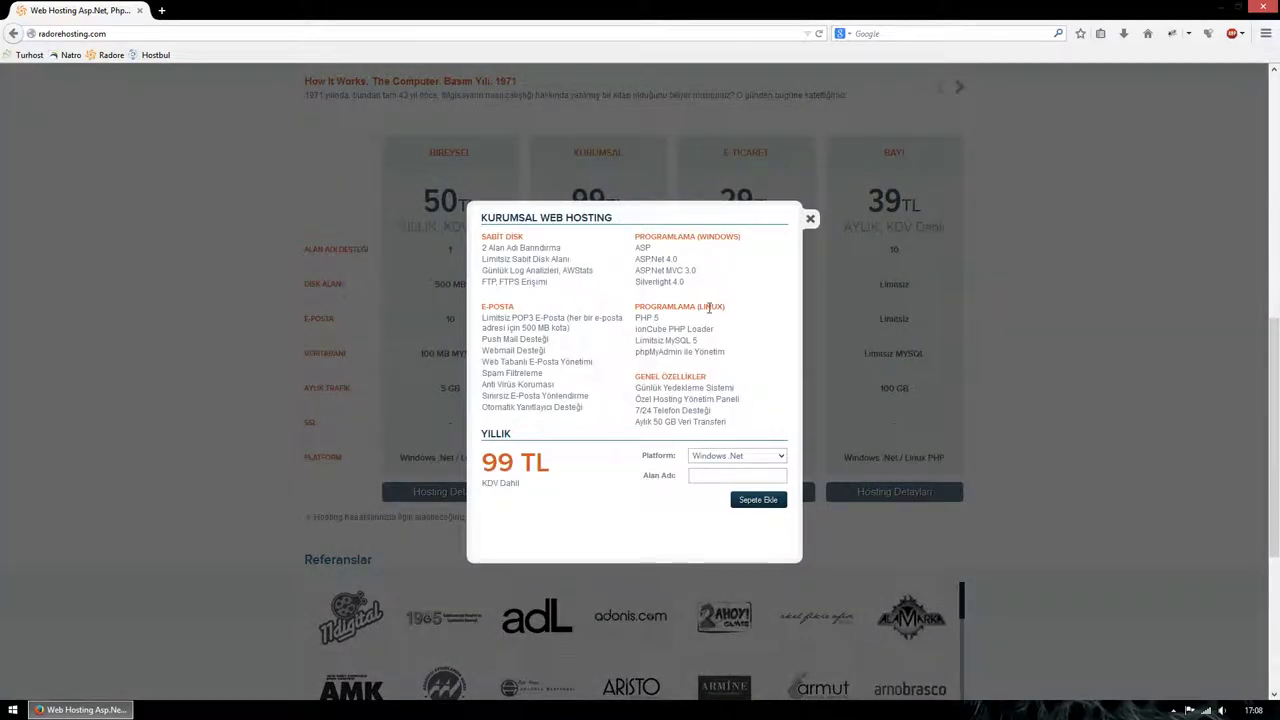
left_click_drag(698, 272, 637, 270)
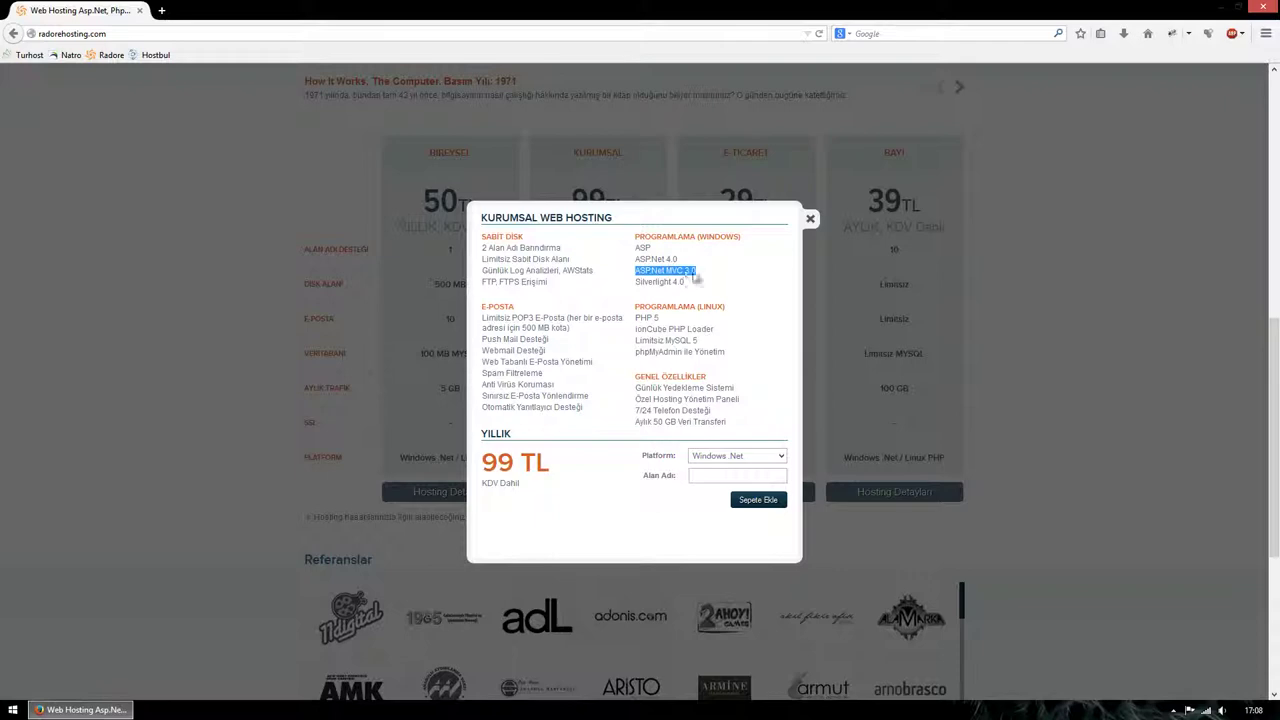
left_click(810, 219)
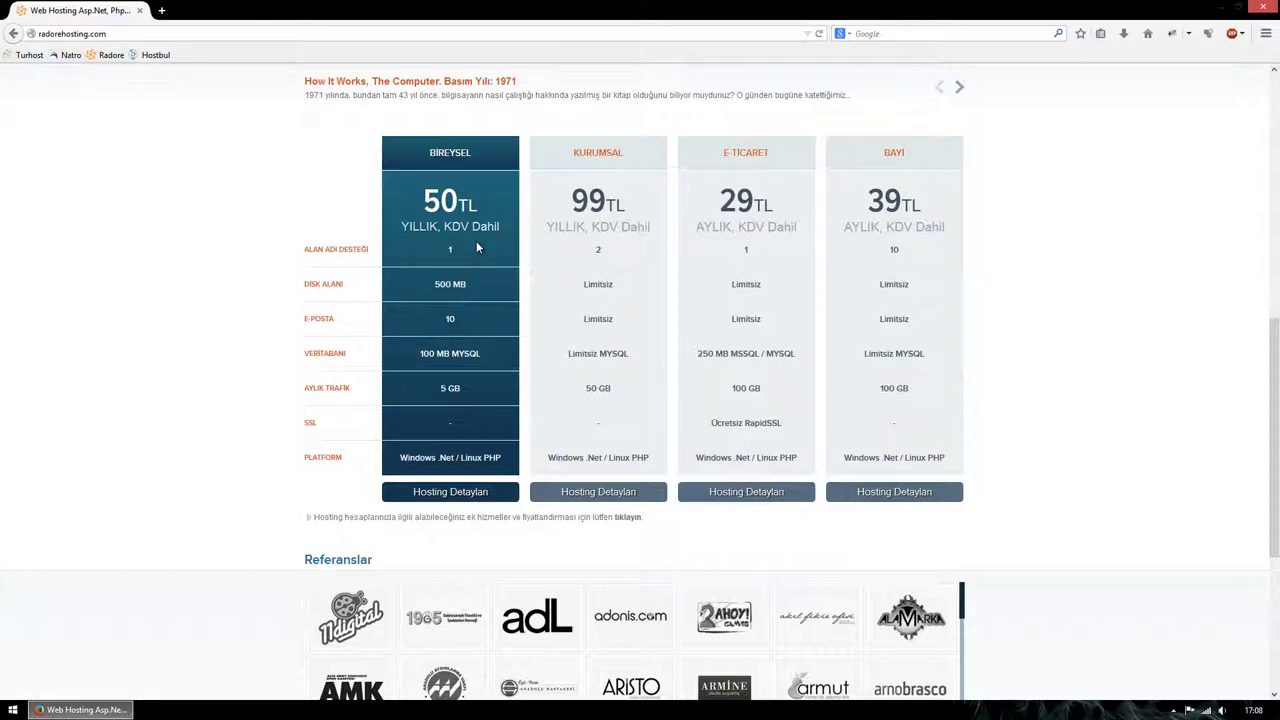
Glance at sikayetvar.com in a new tab, close it, and minimize Firefox
scroll(850, 150, "up", 5)
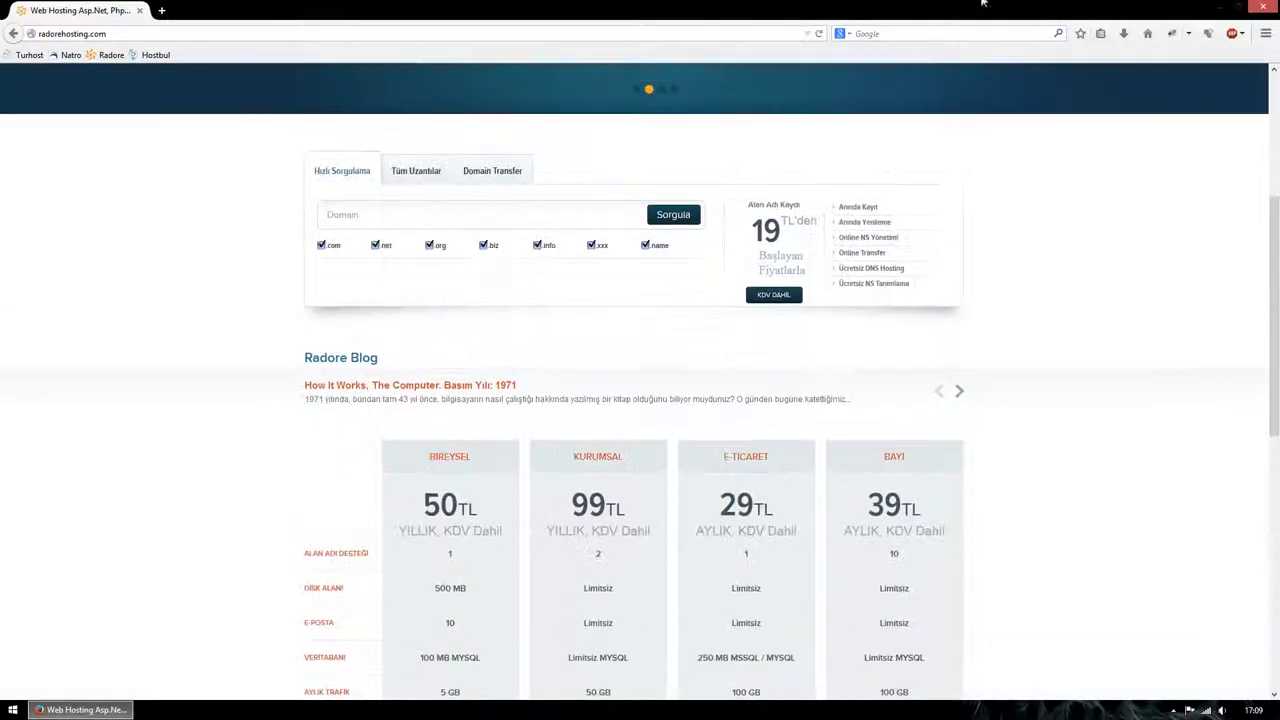
left_click(1222, 11)
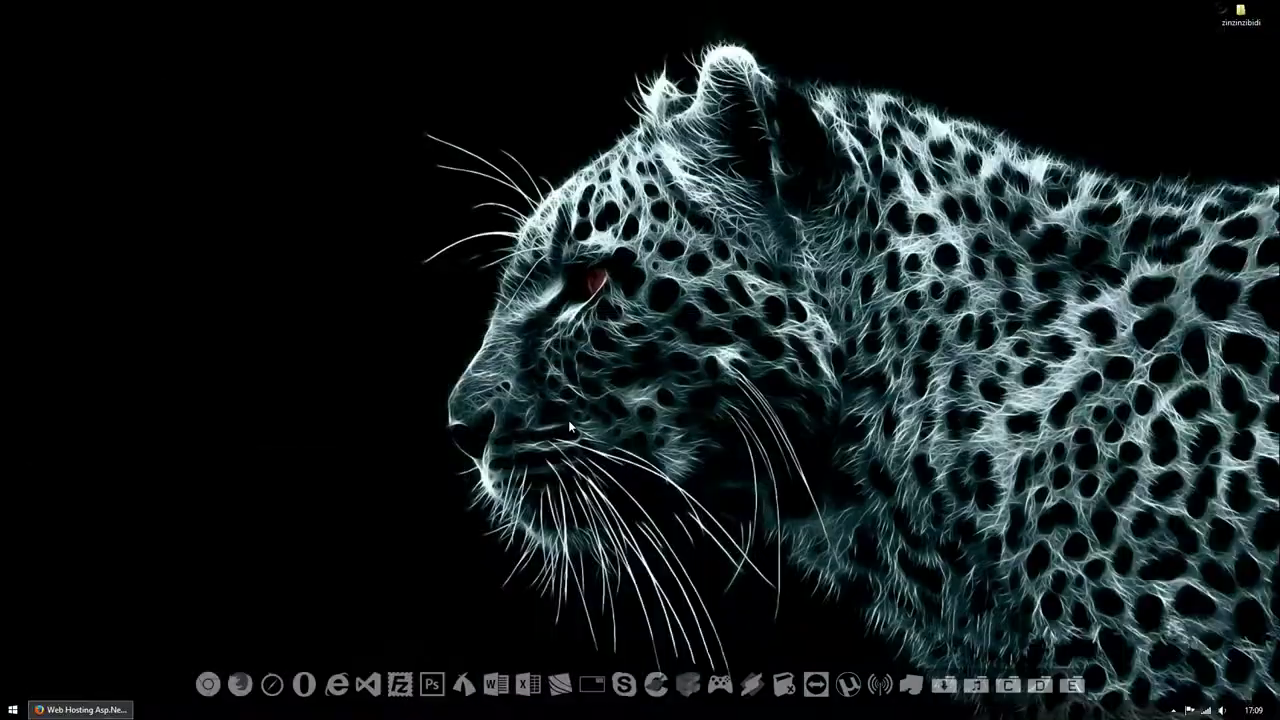
left_click(118, 710)
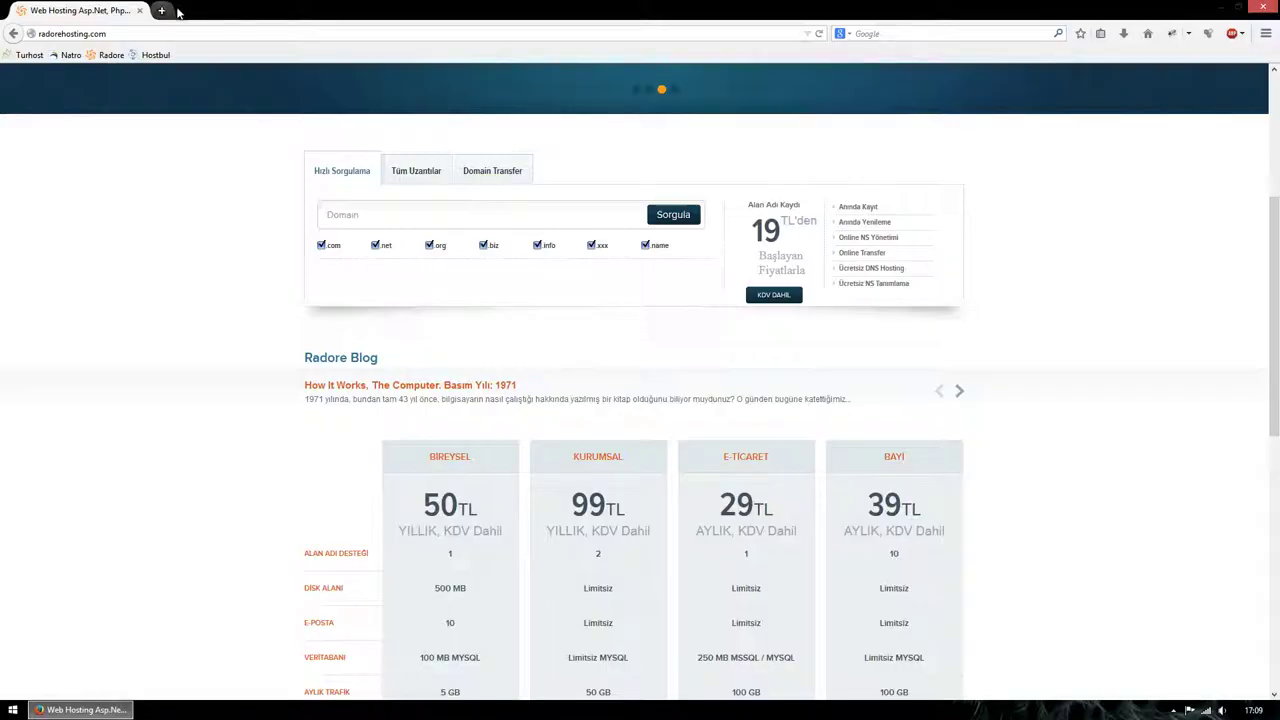
left_click(165, 12)
type("sikayetvar")
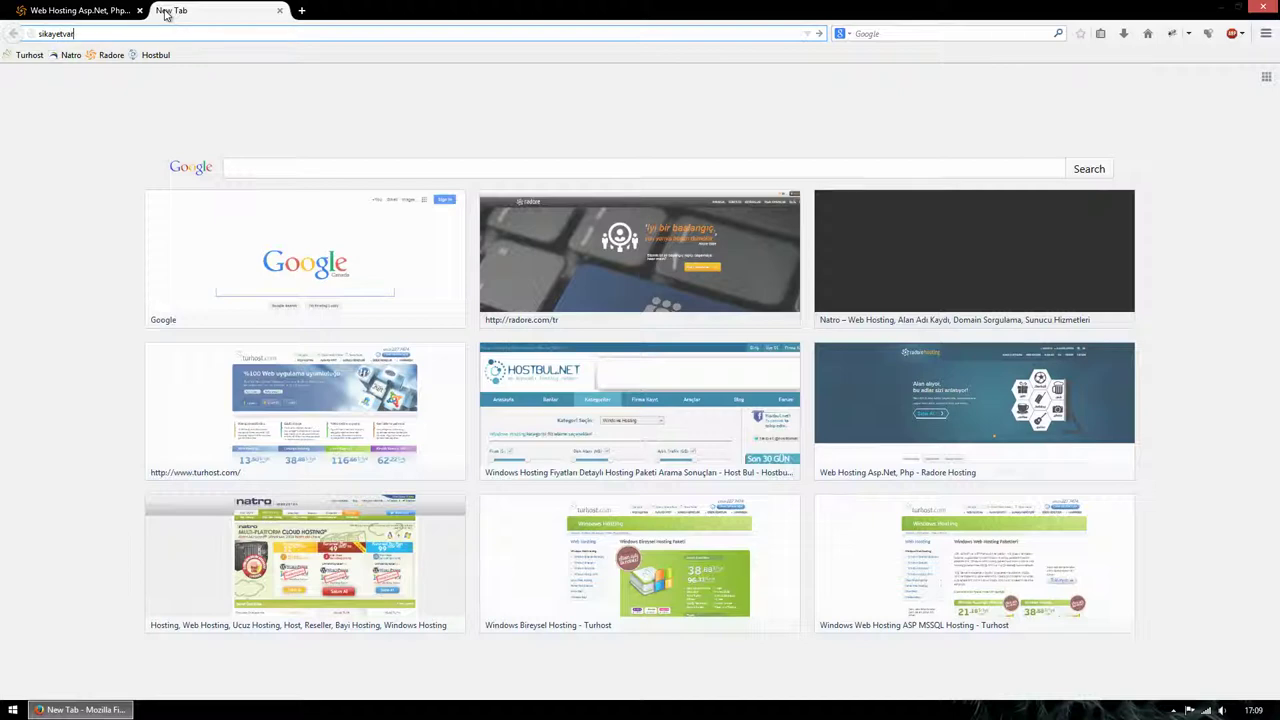
key("ctrl+Return")
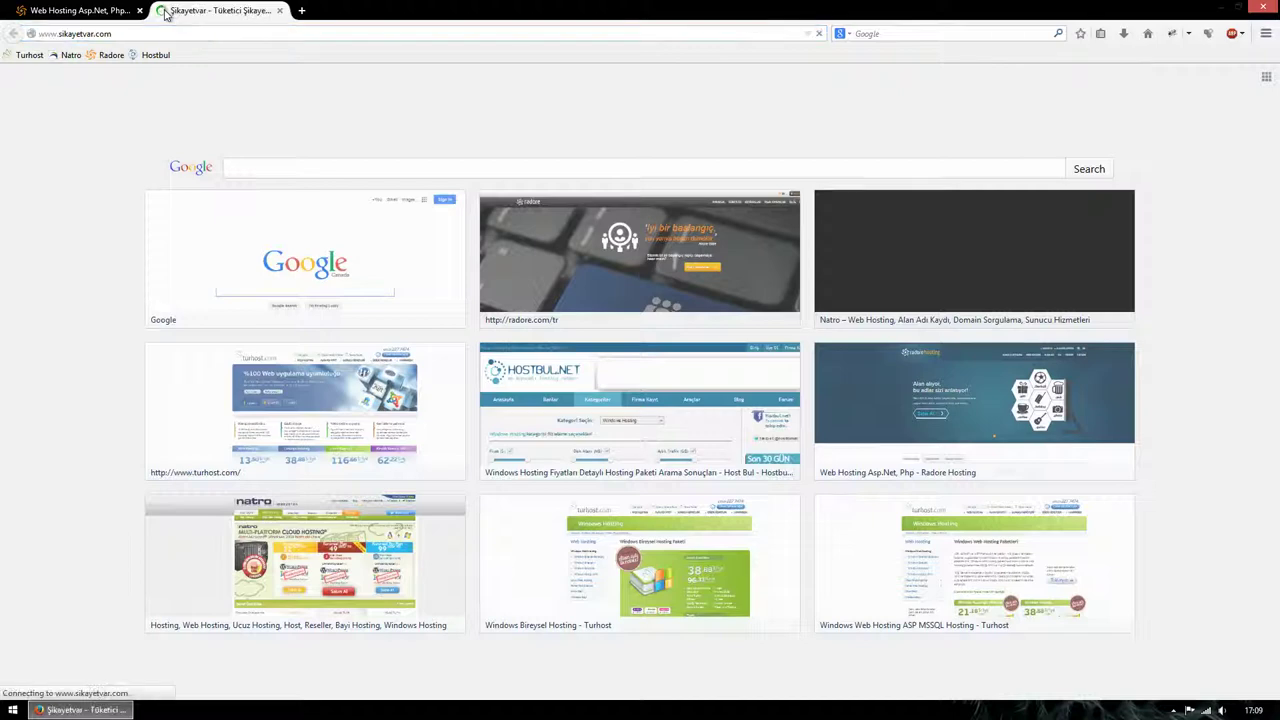
scroll(163, 263, "down", 5)
scroll(165, 264, "down", 2)
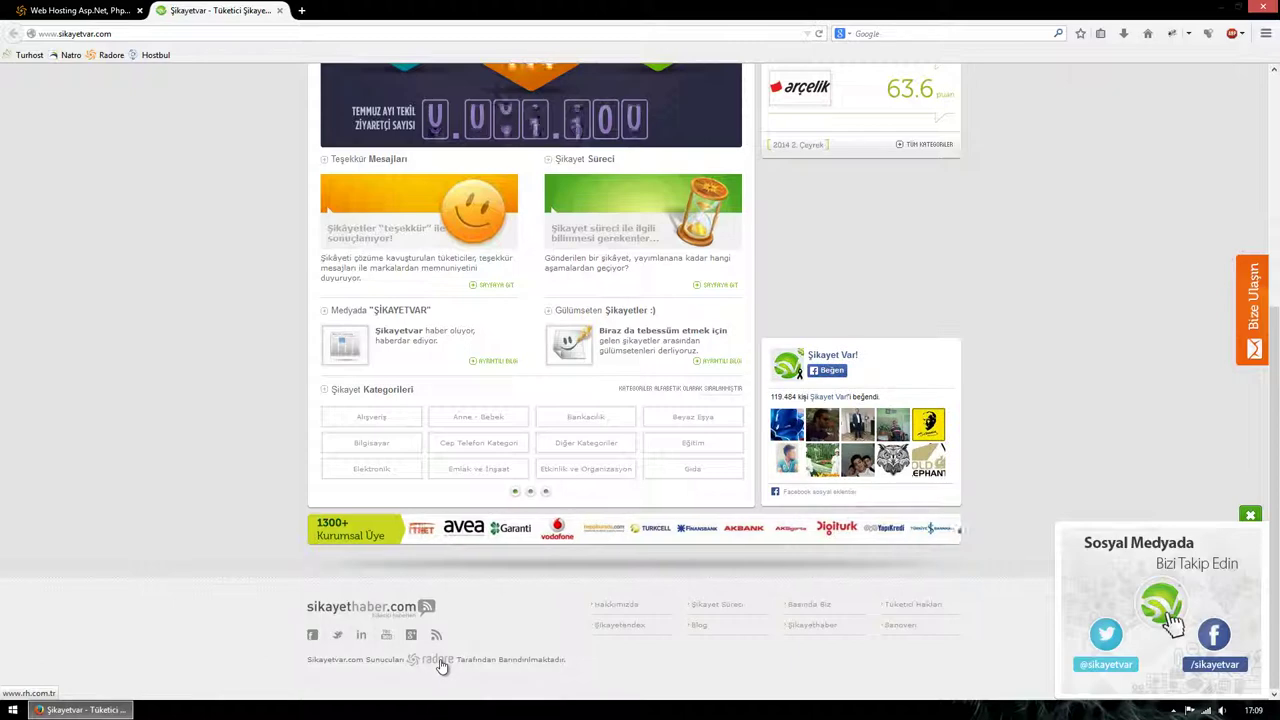
middle_click(190, 13)
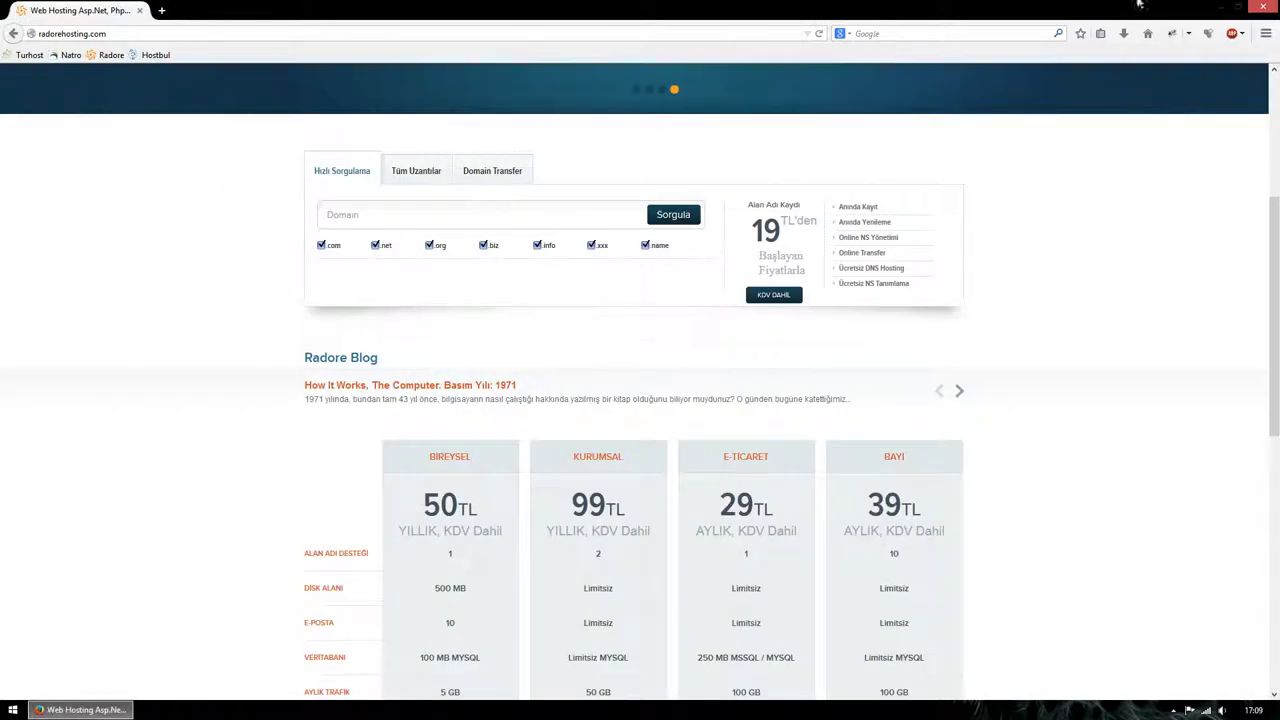
left_click(1217, 8)
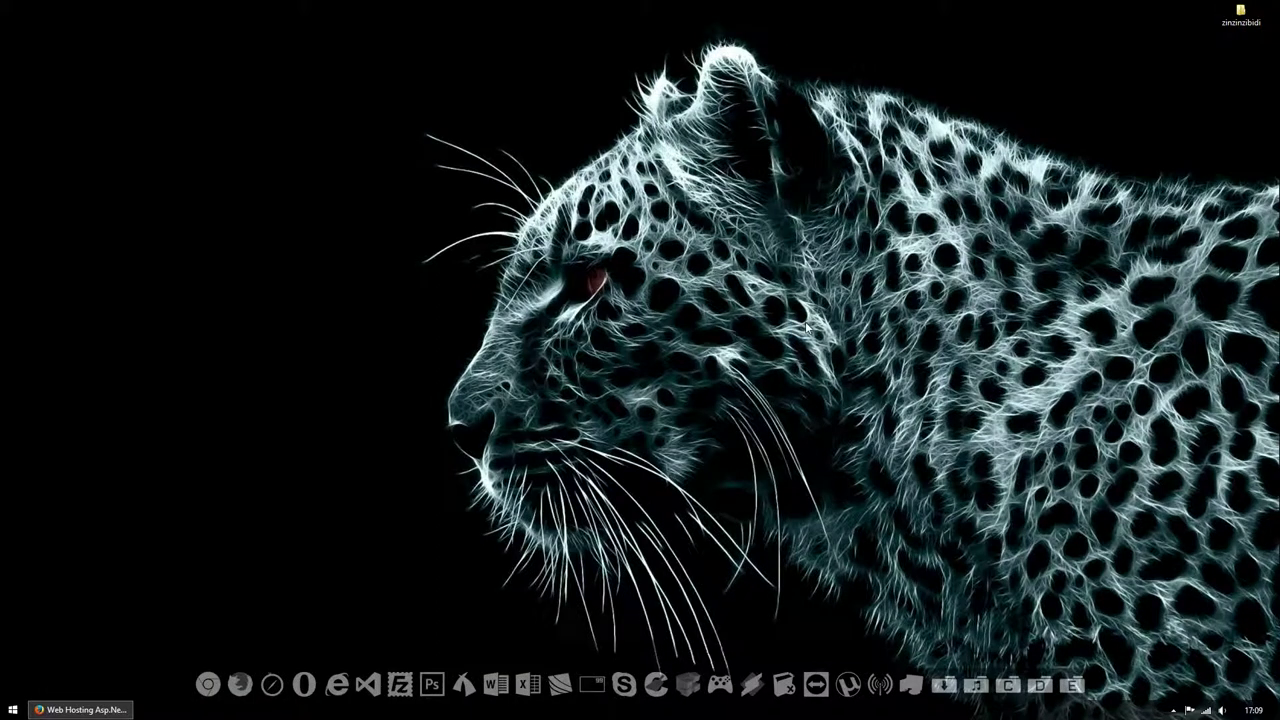
Launch Remote Desktop Connection with the mstsc command from the Run dialog
key("super+r")
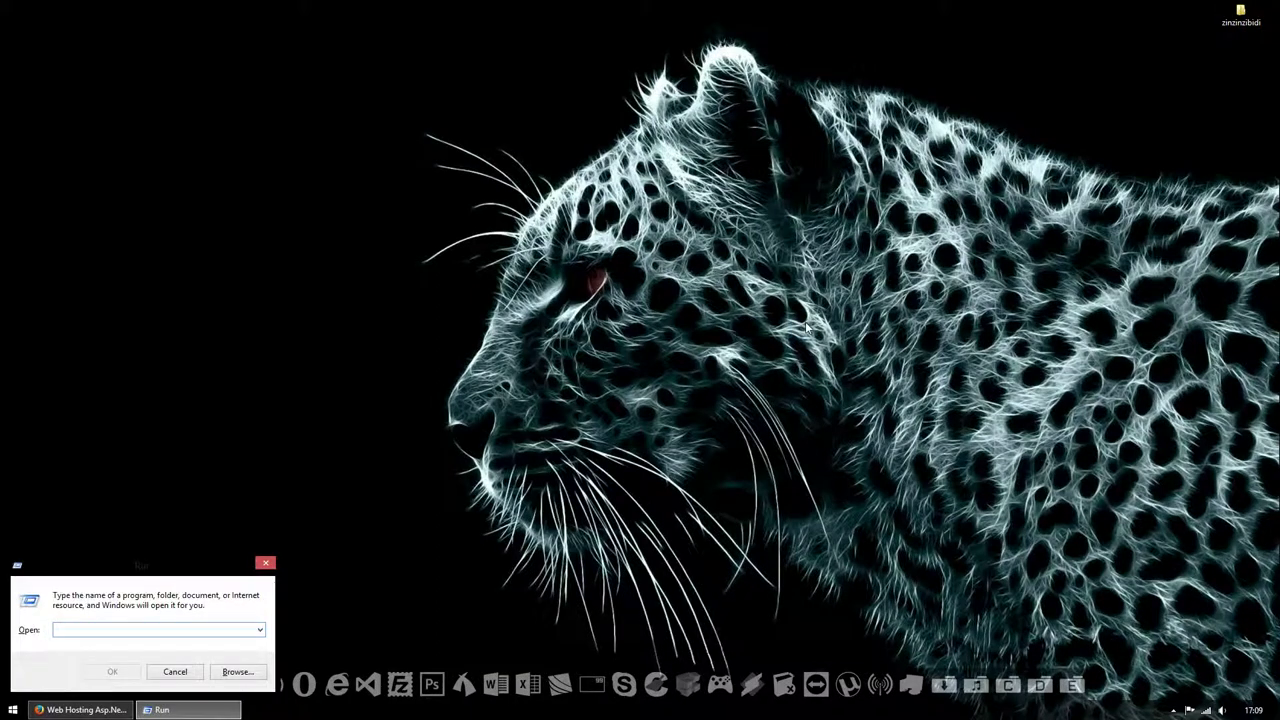
left_click_drag(139, 567, 332, 406)
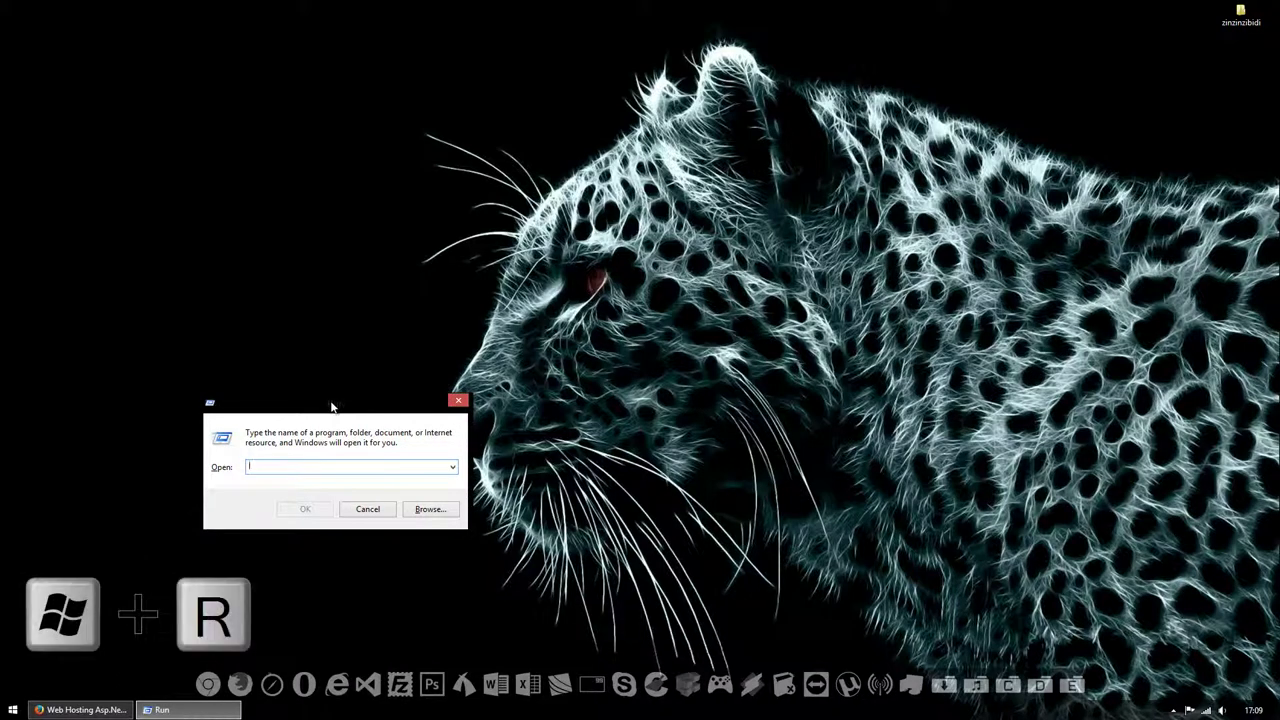
type("mstsc")
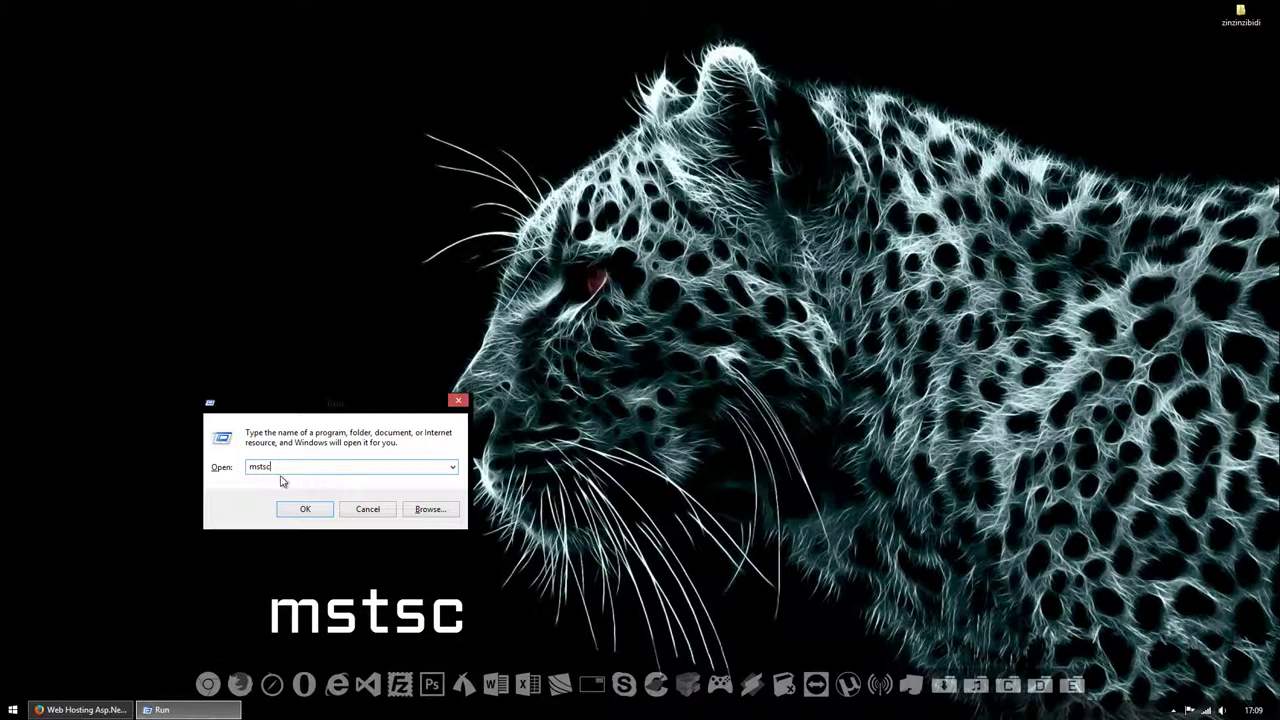
left_click(301, 510)
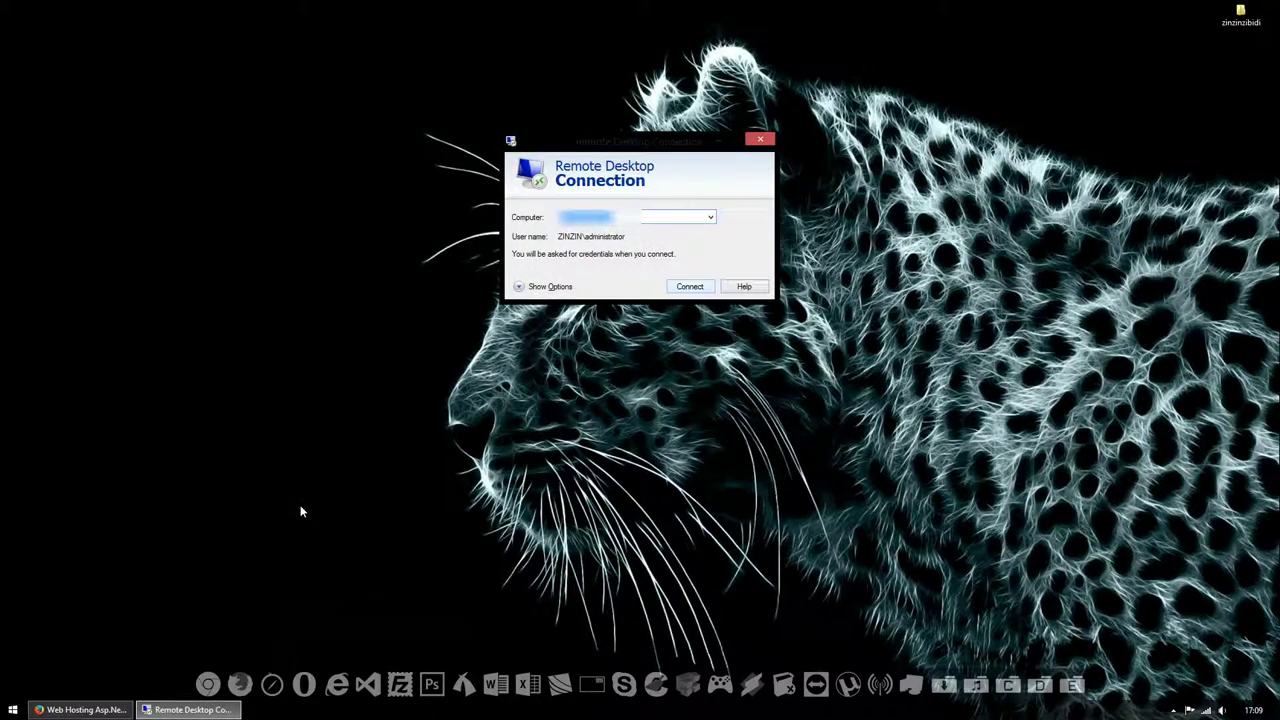
Connect to the remote server and enter the administrator account password
left_click(689, 287)
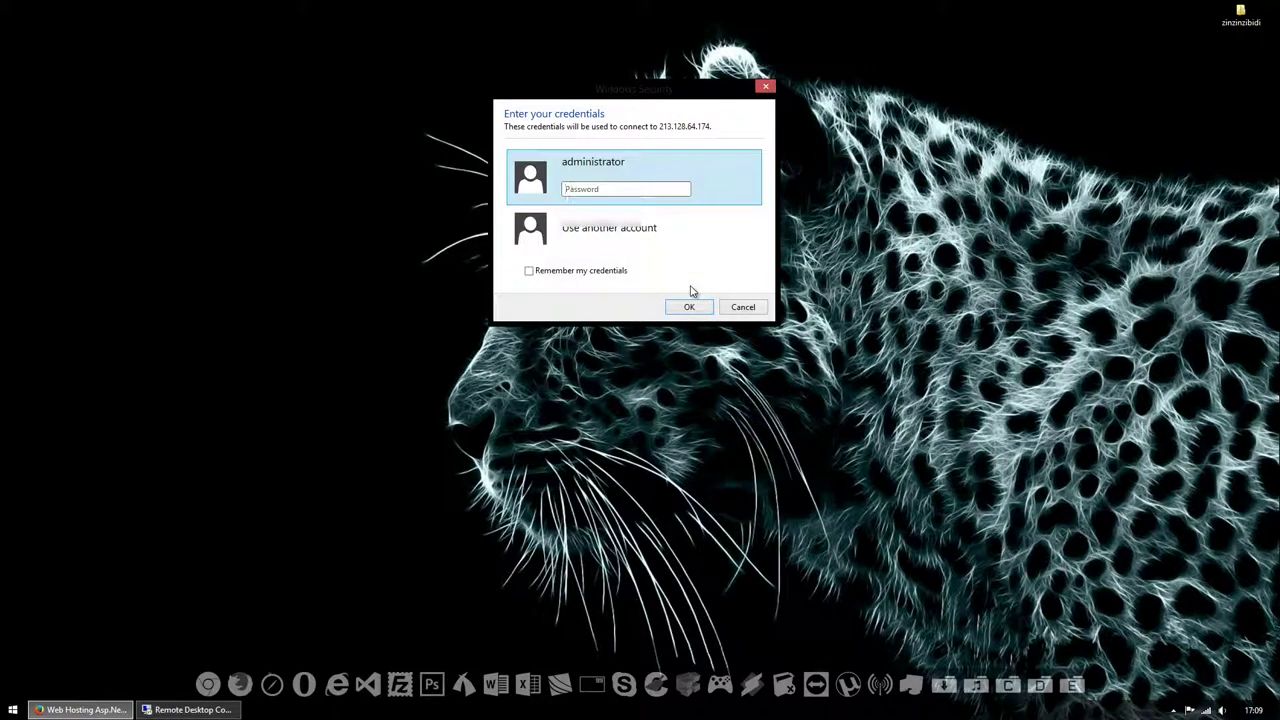
key("ctrl+v")
key("Caps_Lock")
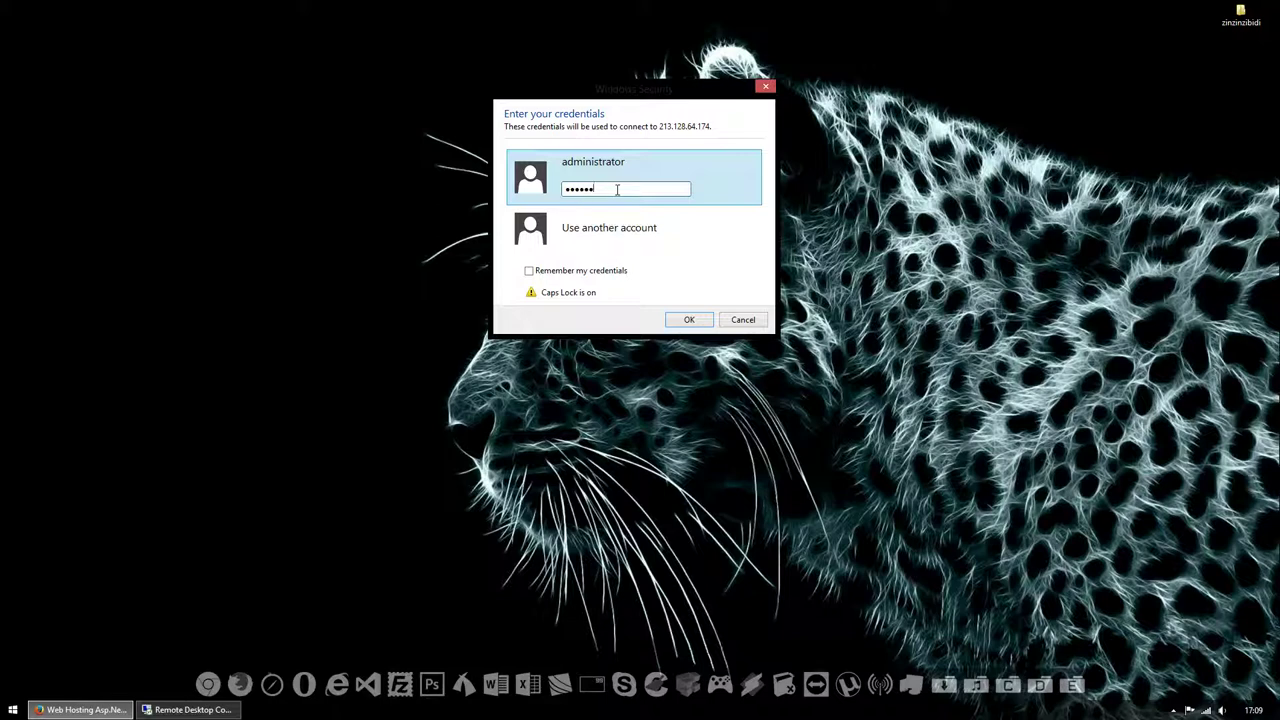
key("Caps_Lock")
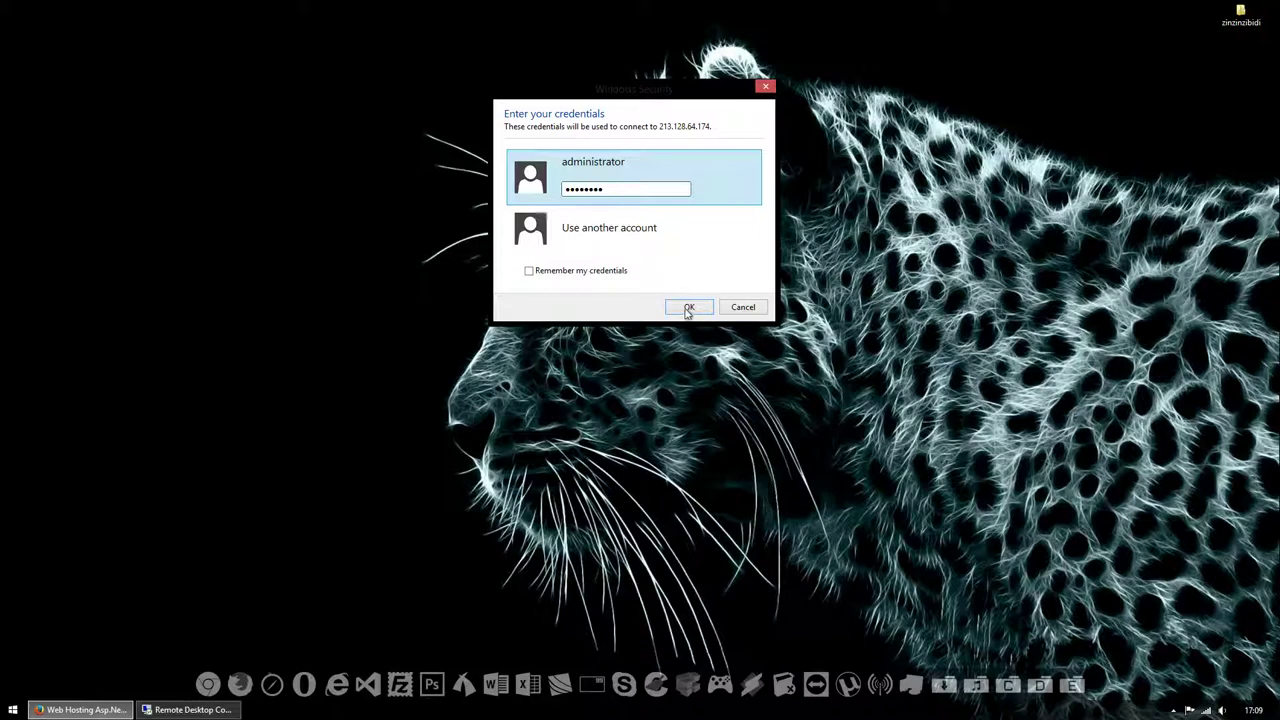
left_click(690, 308)
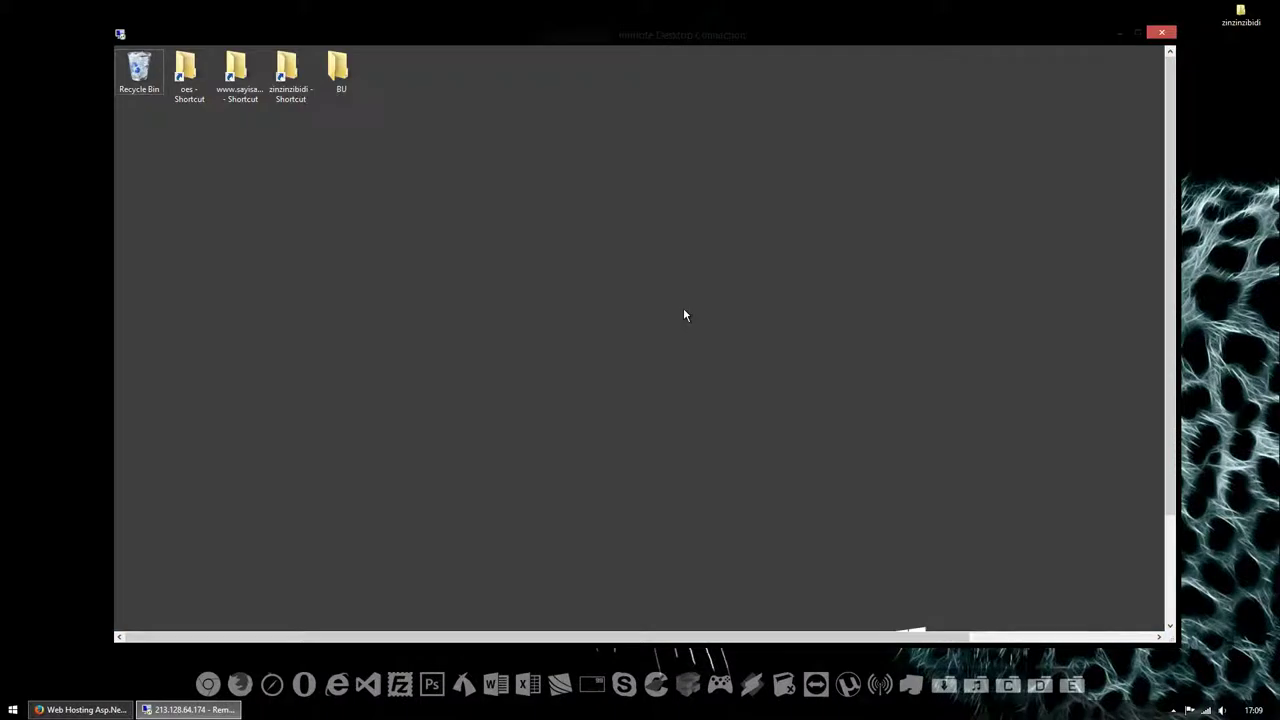
Make the remote session full screen, open Server Manager, reposition it, then close it
left_click(1138, 33)
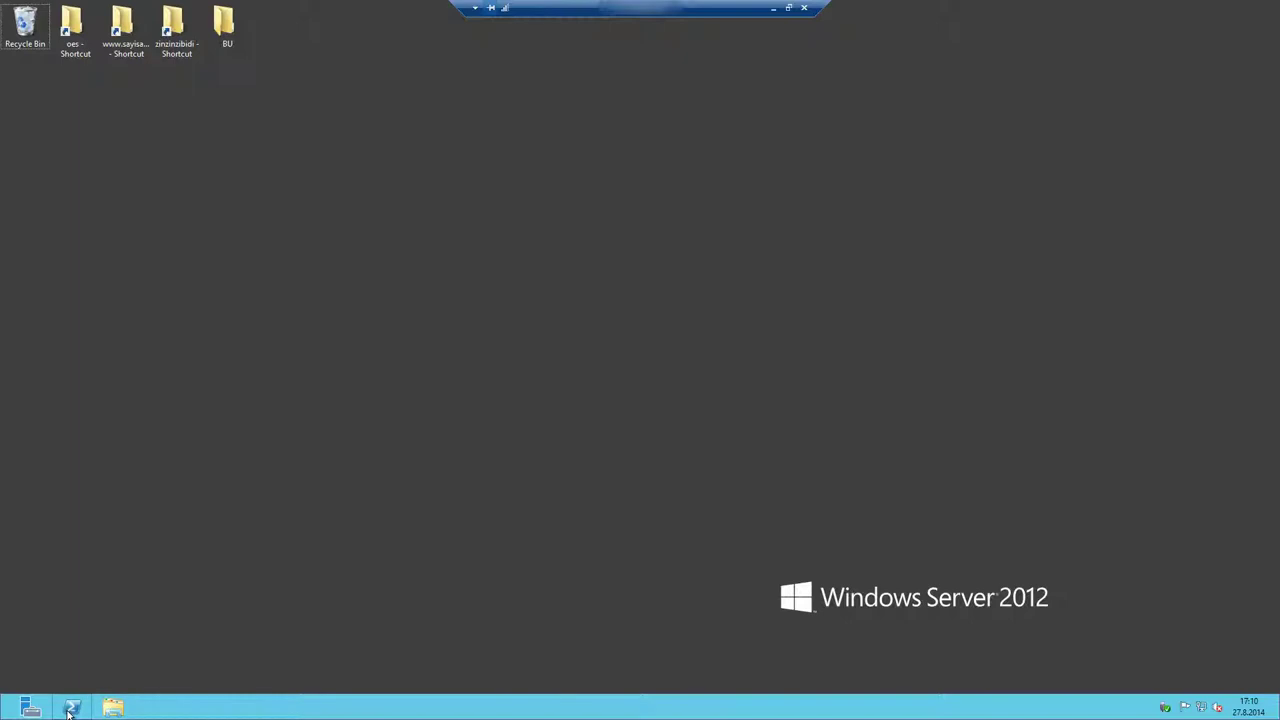
left_click(26, 707)
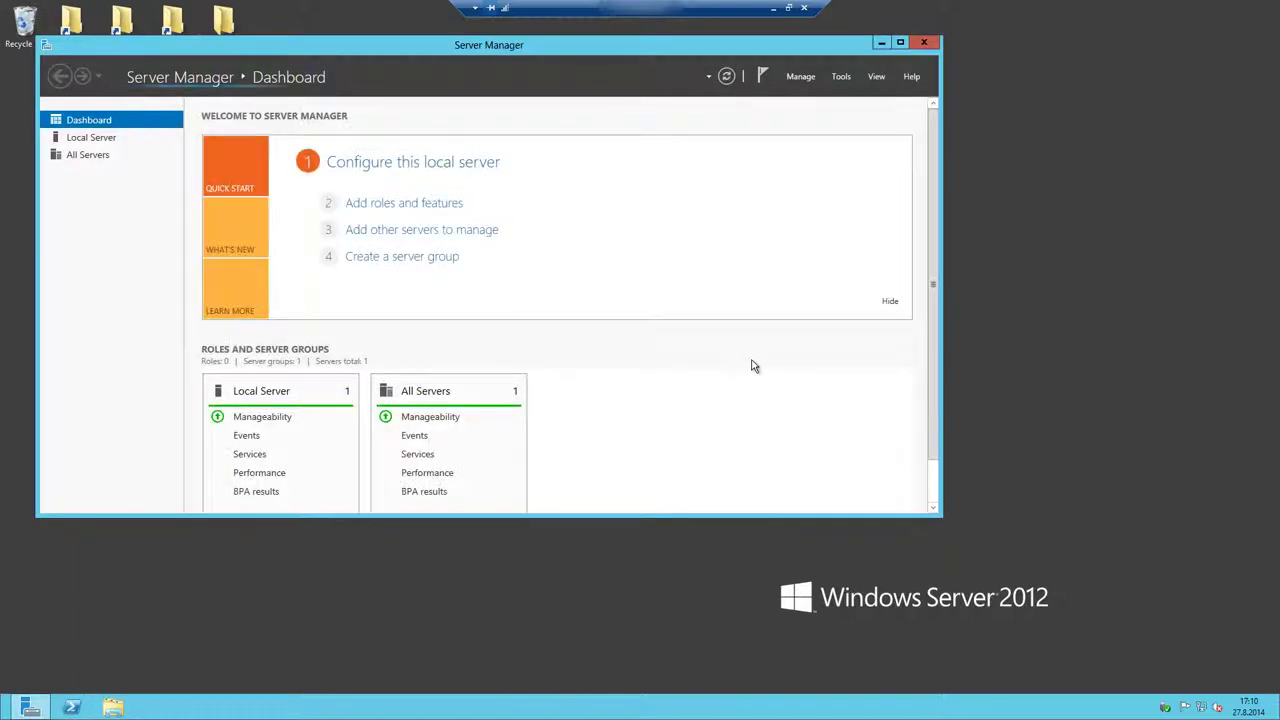
left_click_drag(531, 52, 668, 124)
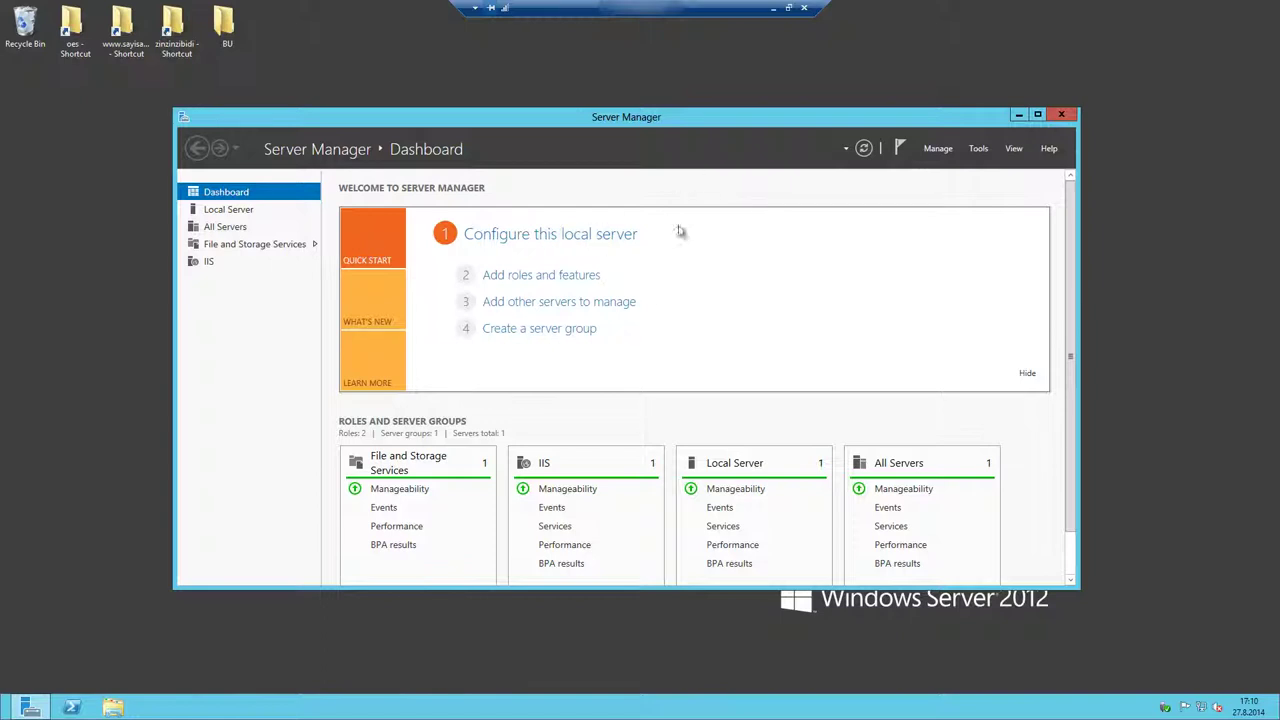
left_click(1066, 113)
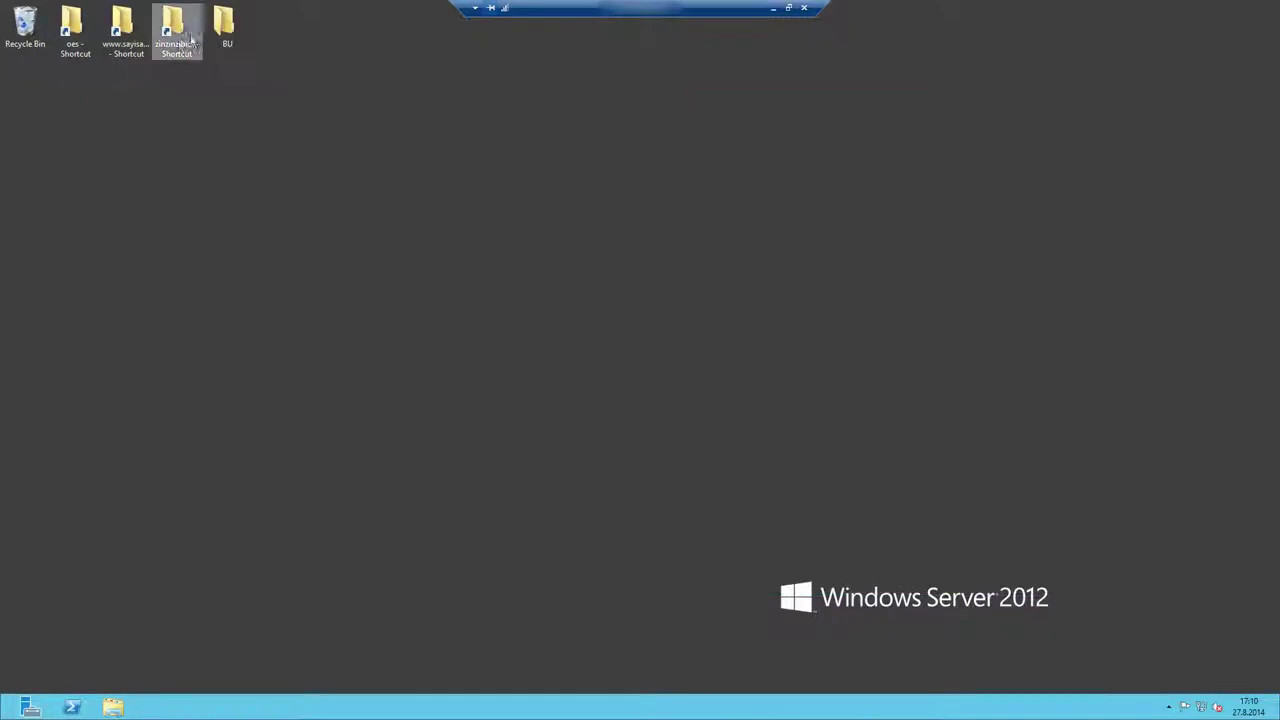
Browse the remote oes site folder and its Views folder, then close the wwwroot window
left_click(77, 58)
double_click(83, 40)
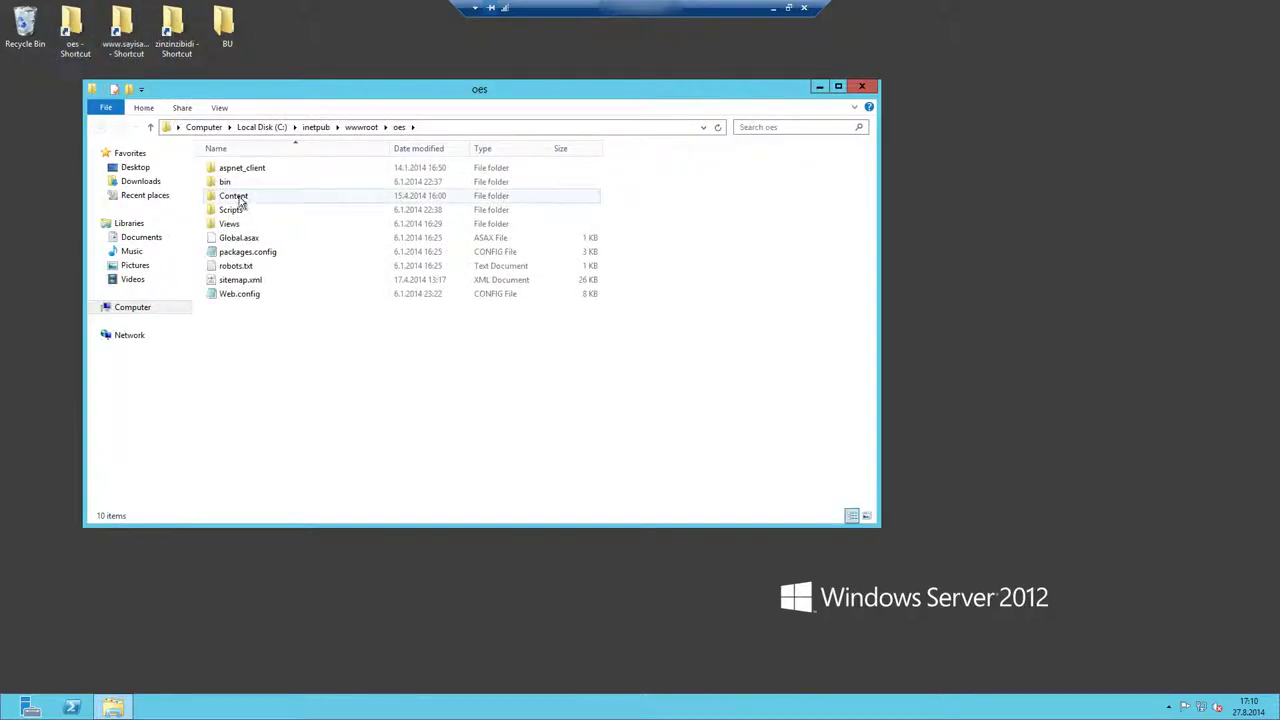
left_click(238, 225)
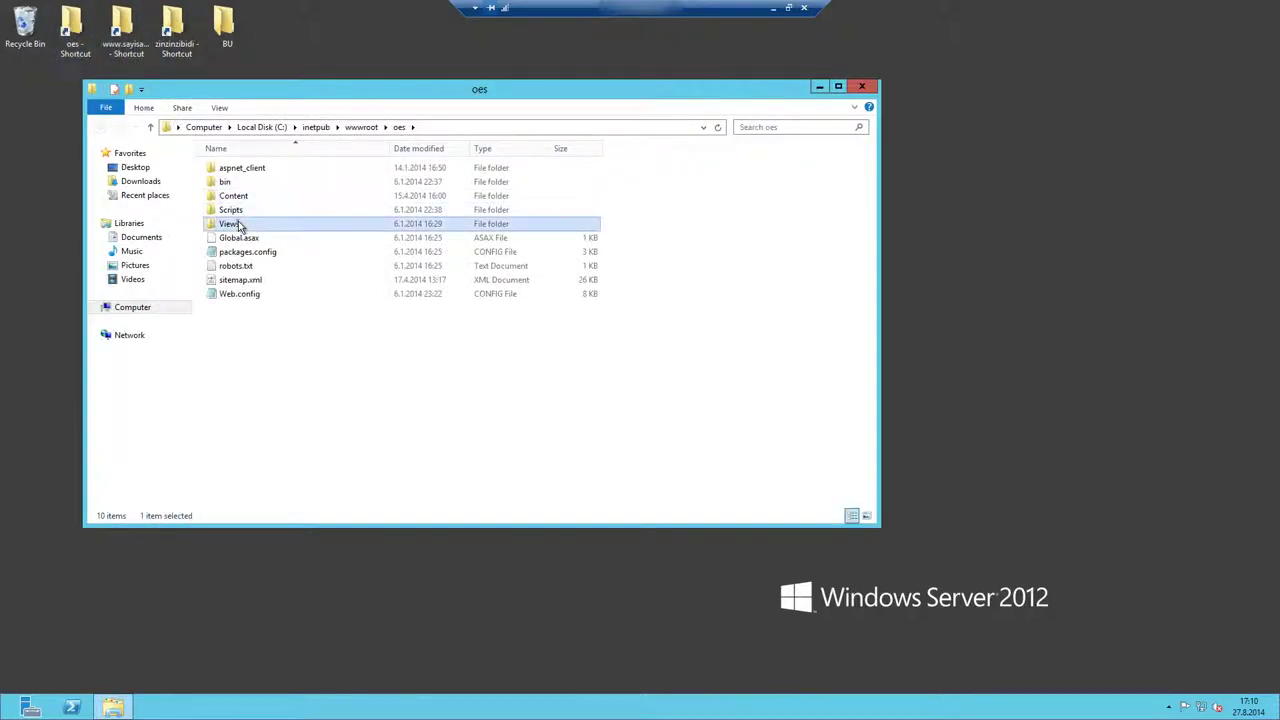
double_click(238, 225)
left_click(355, 128)
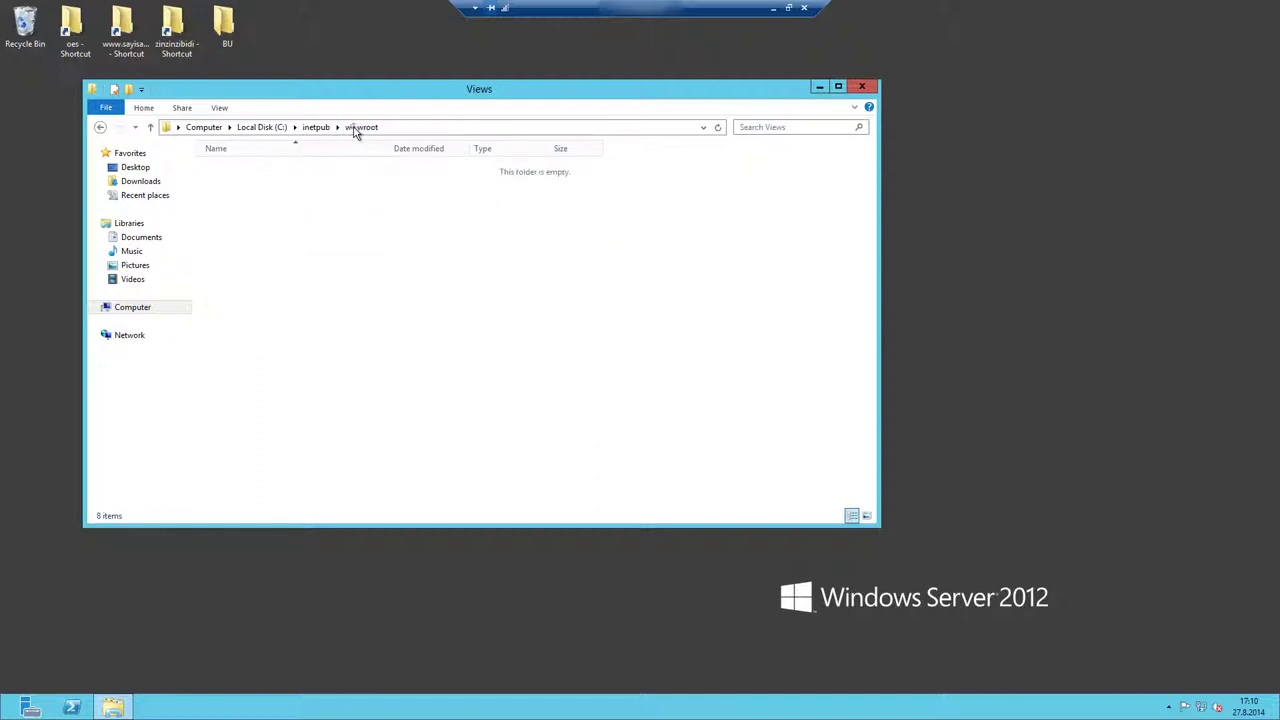
left_click(788, 8)
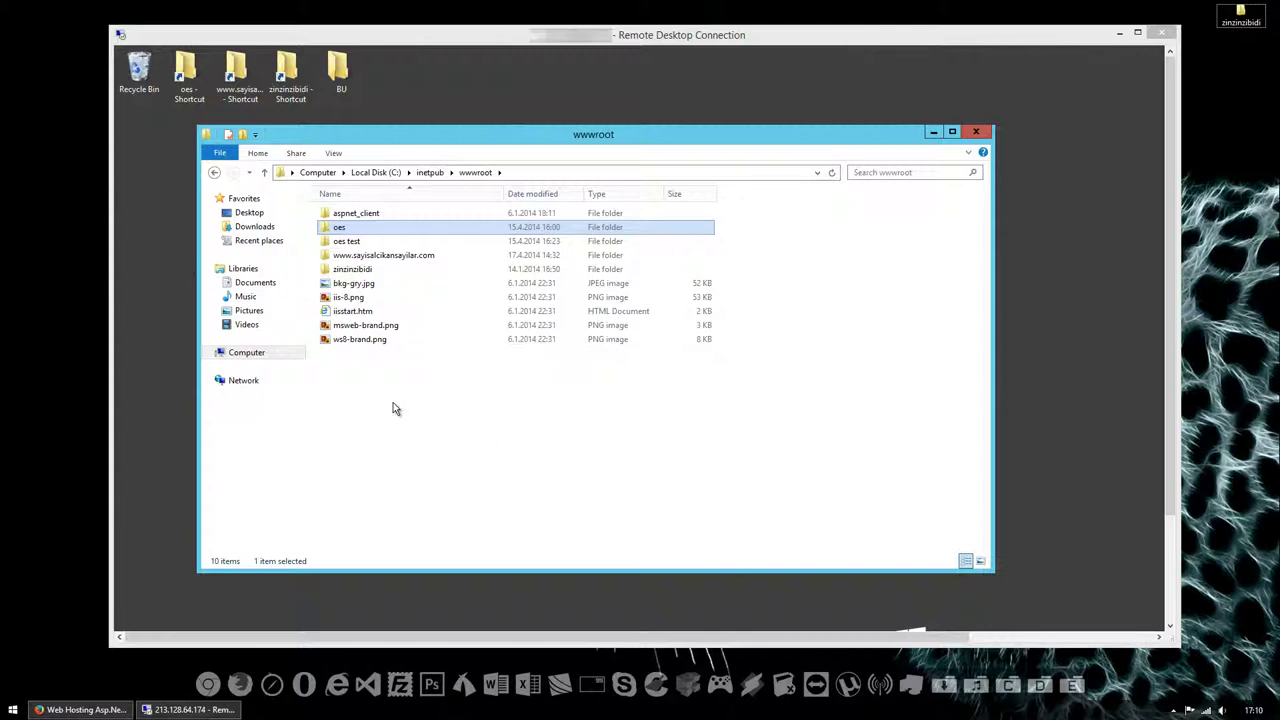
left_click(975, 133)
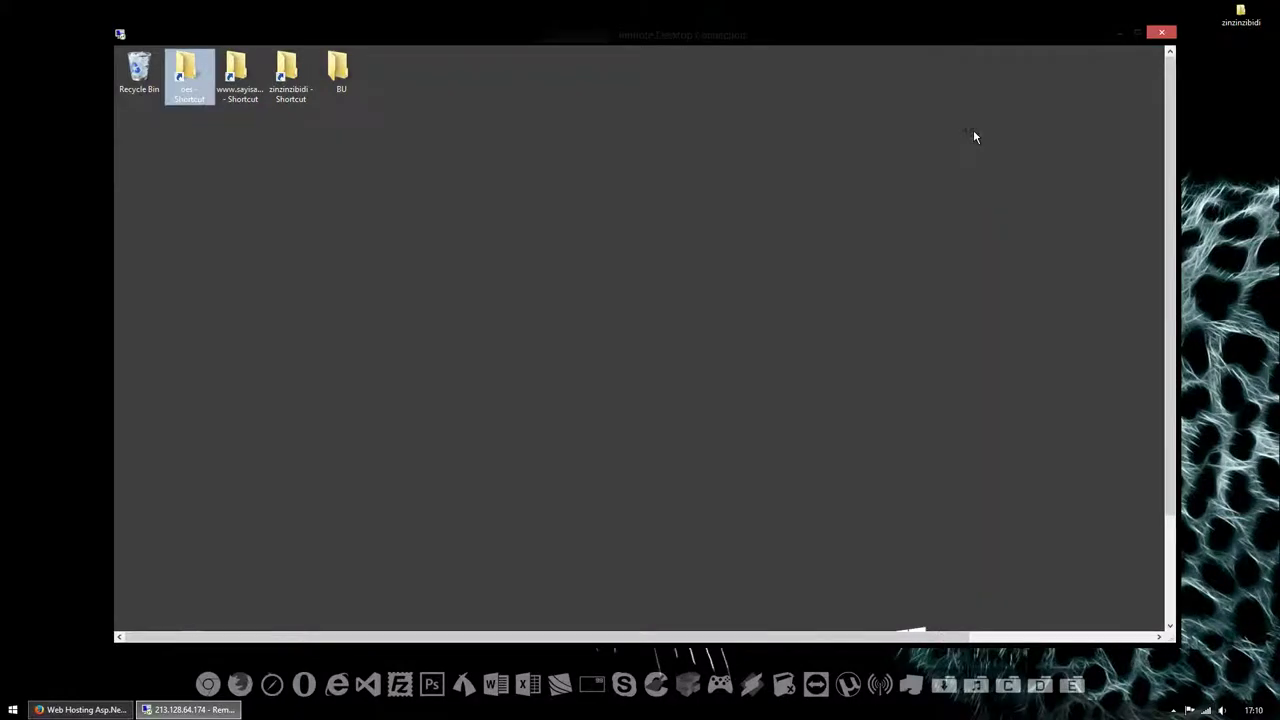
left_click(1136, 34)
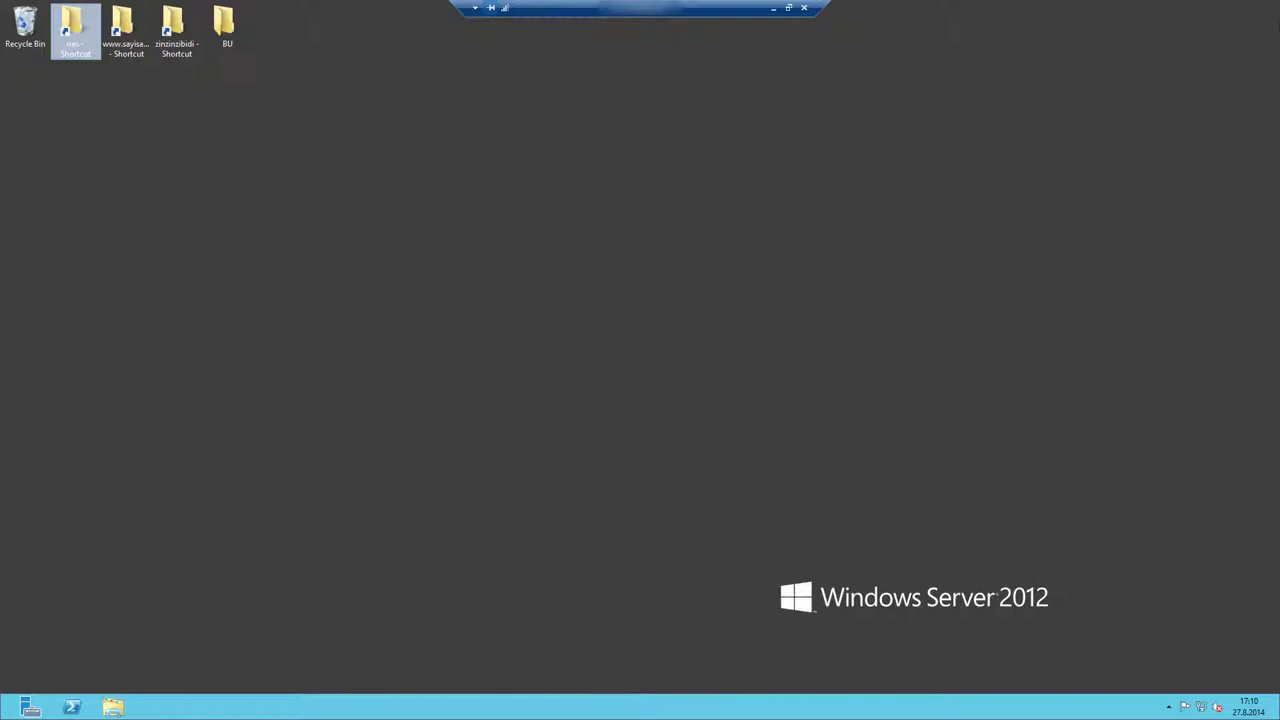
Disconnect the remote session and bring Firefox back up
left_click(804, 11)
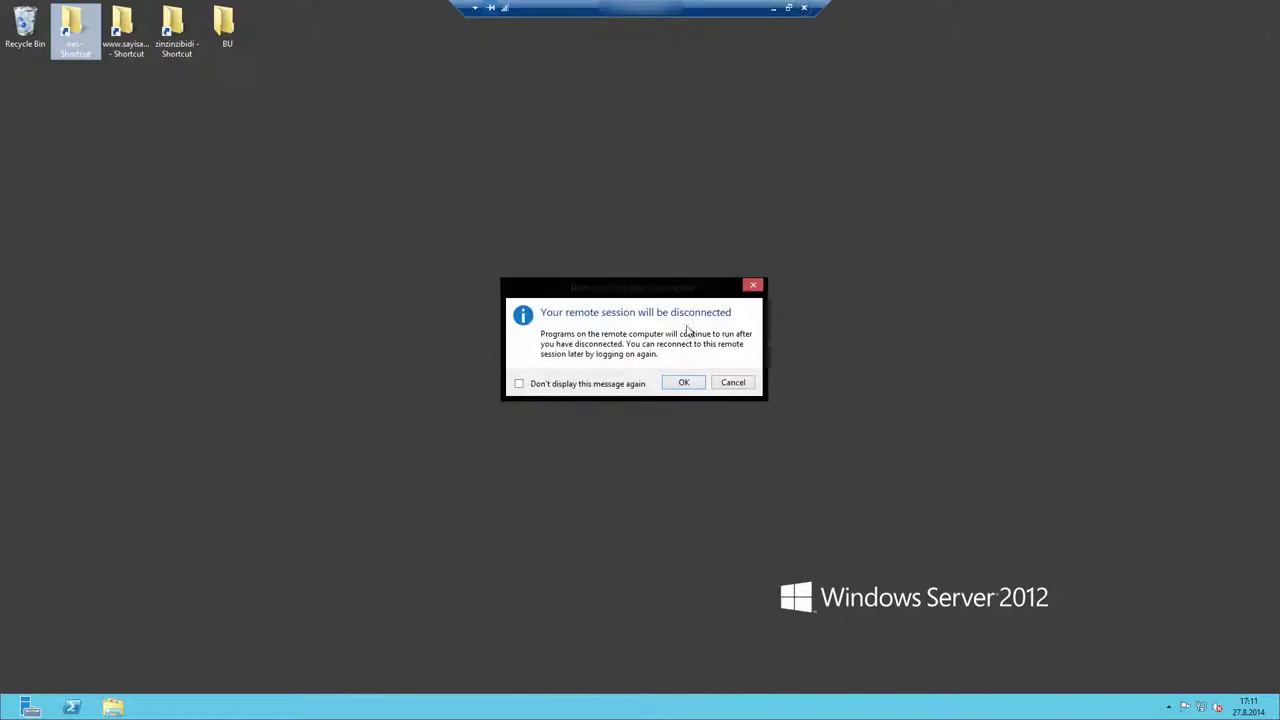
left_click(678, 382)
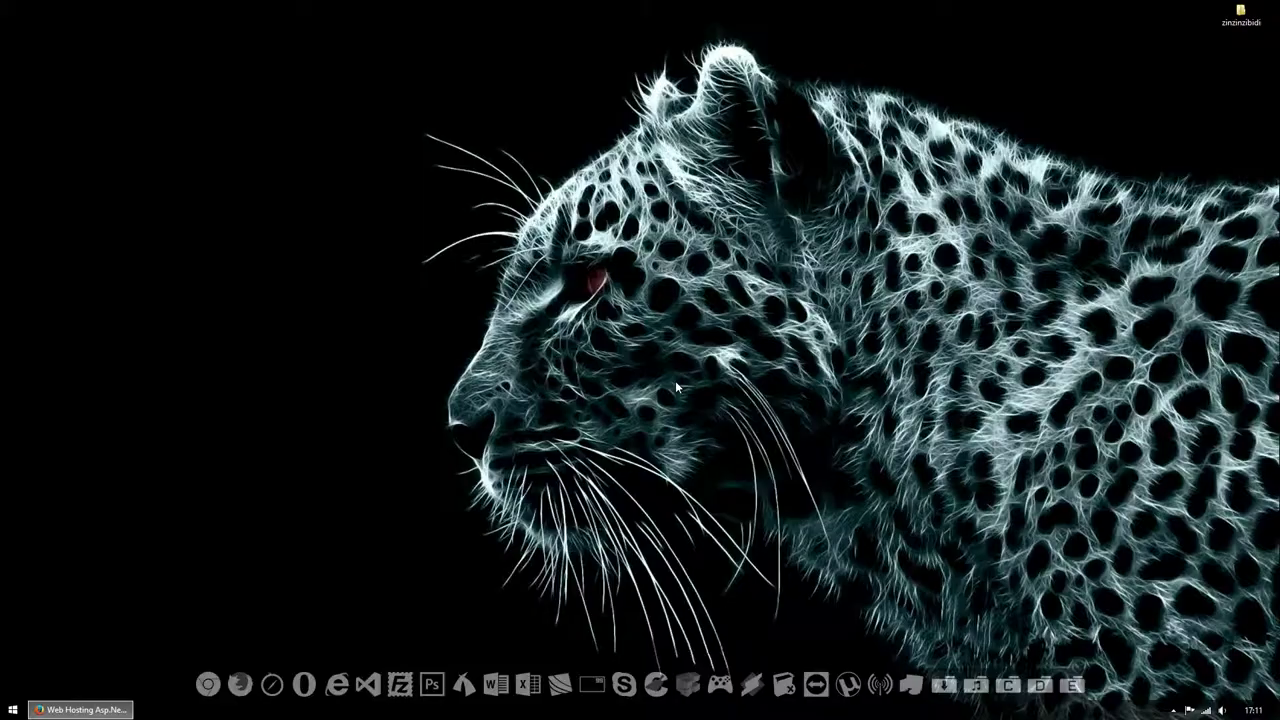
left_click(112, 708)
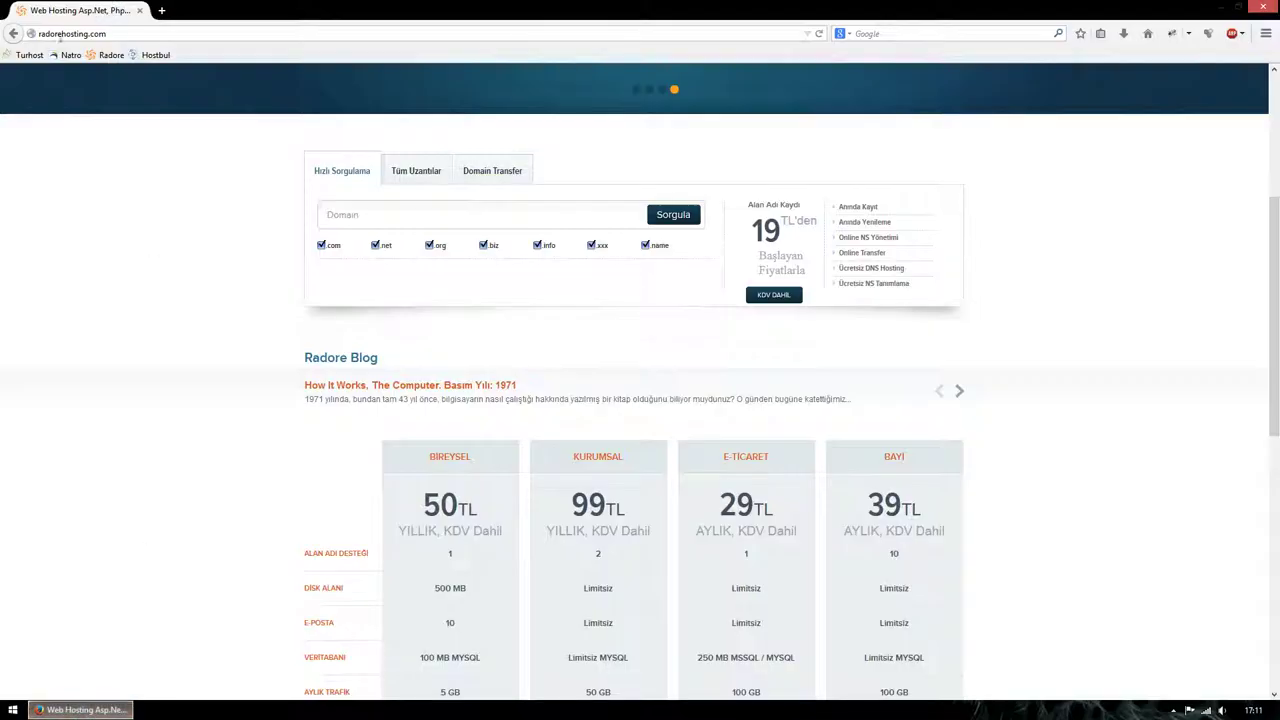
Start ordering a Turhost Windows Web Hosting package, then return home and open the customer panel login
left_click(31, 57)
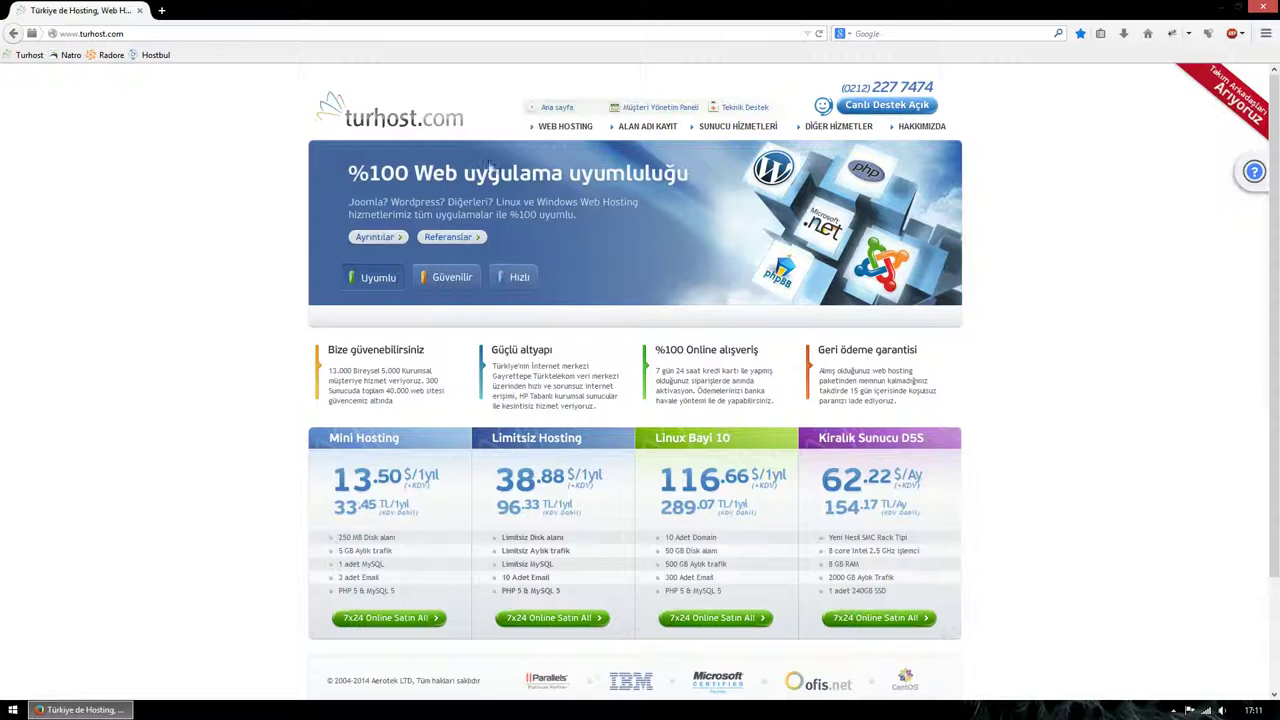
mouse_move(558, 140)
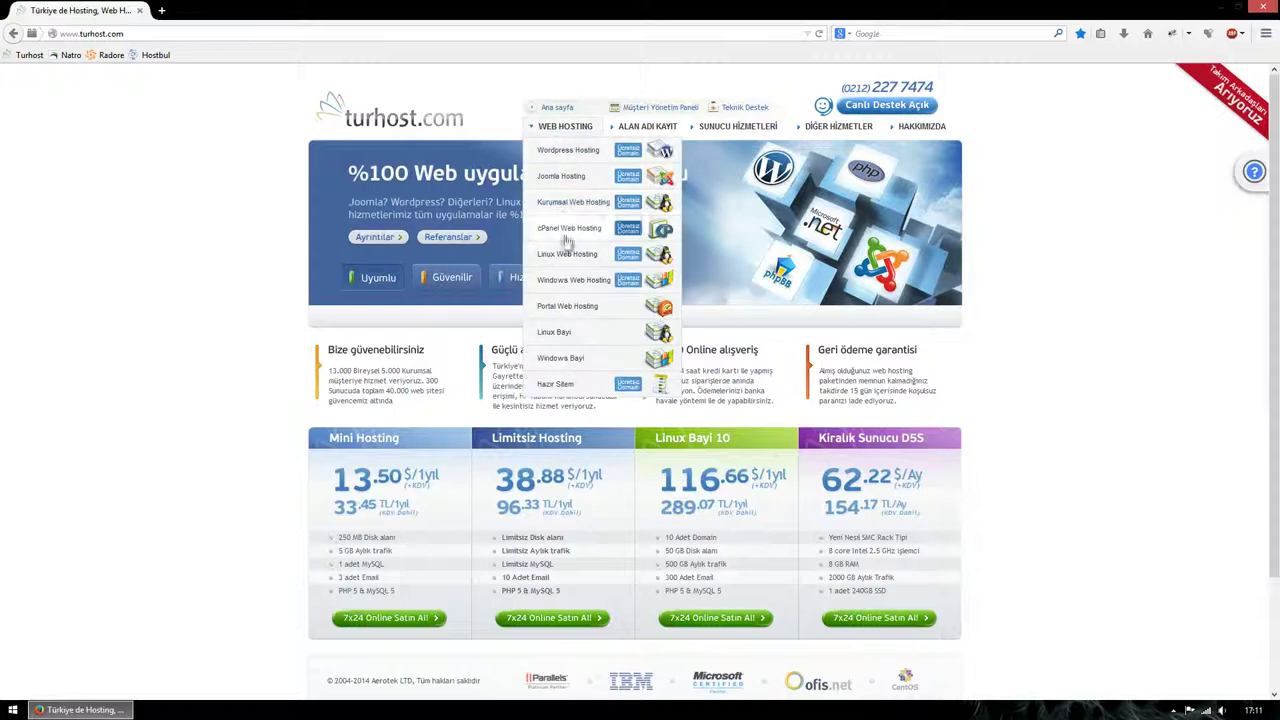
left_click(566, 283)
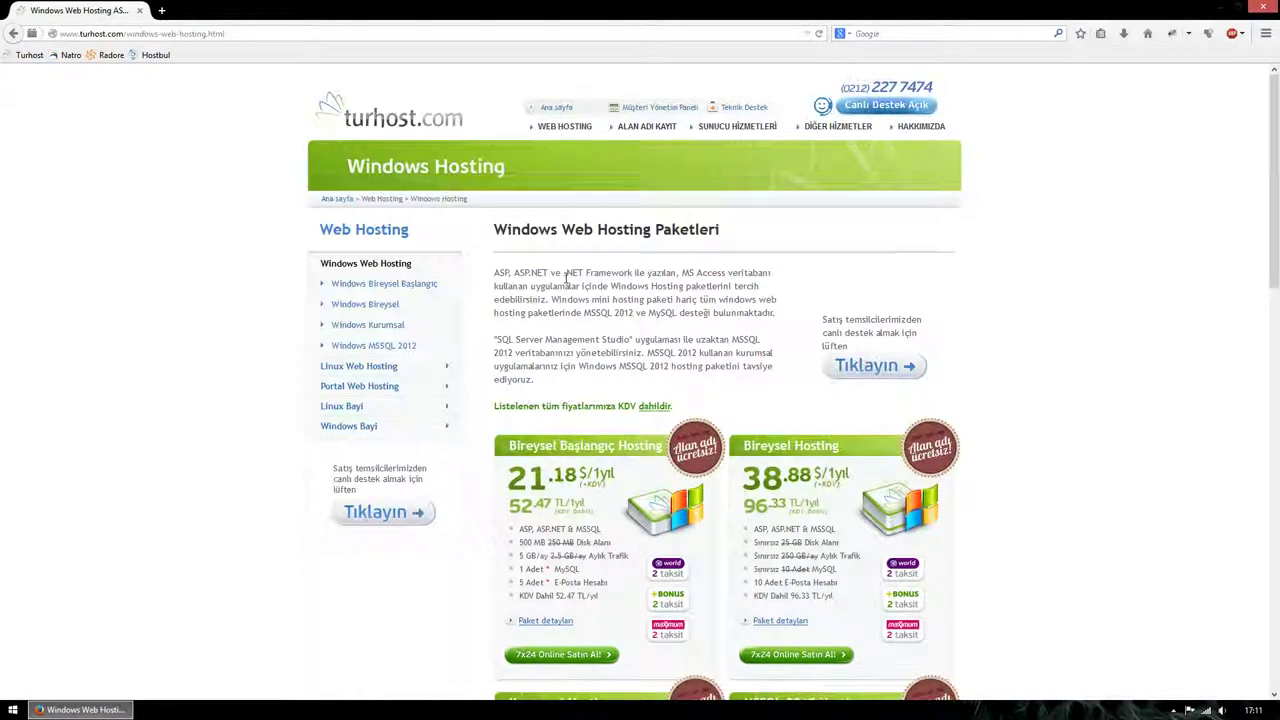
scroll(566, 279, "down", 4)
left_click(780, 274)
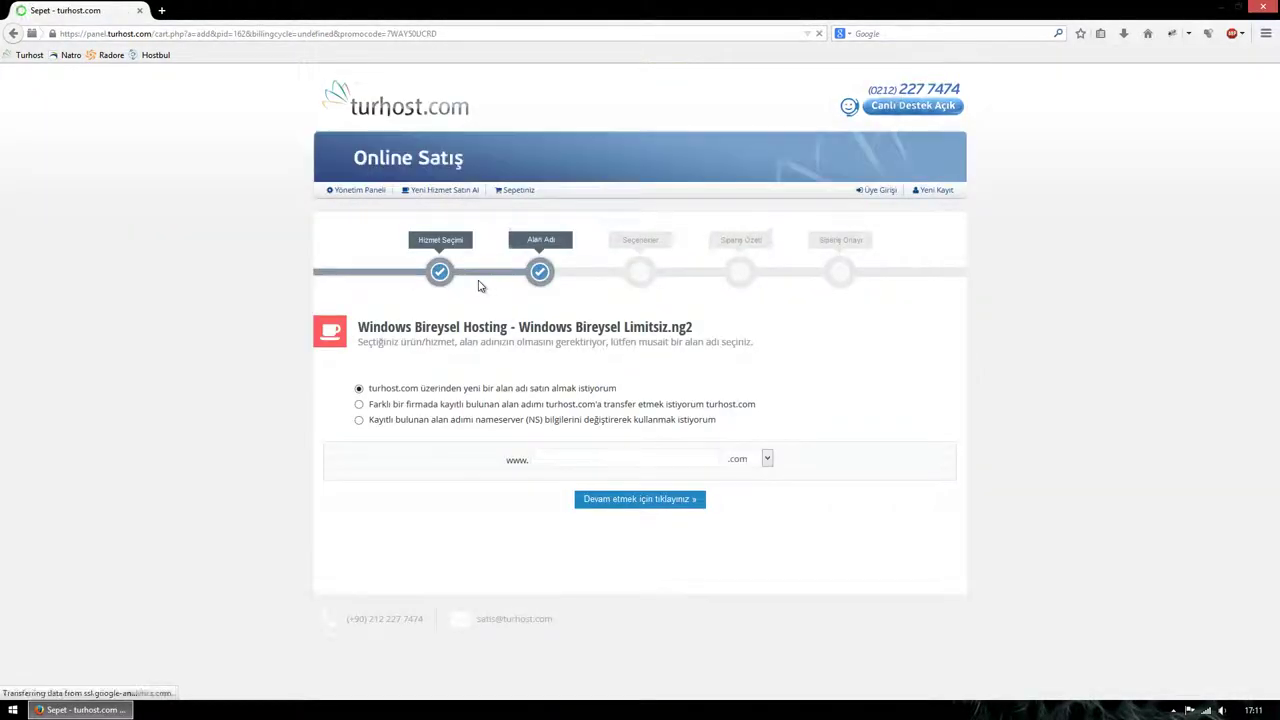
left_click(552, 456)
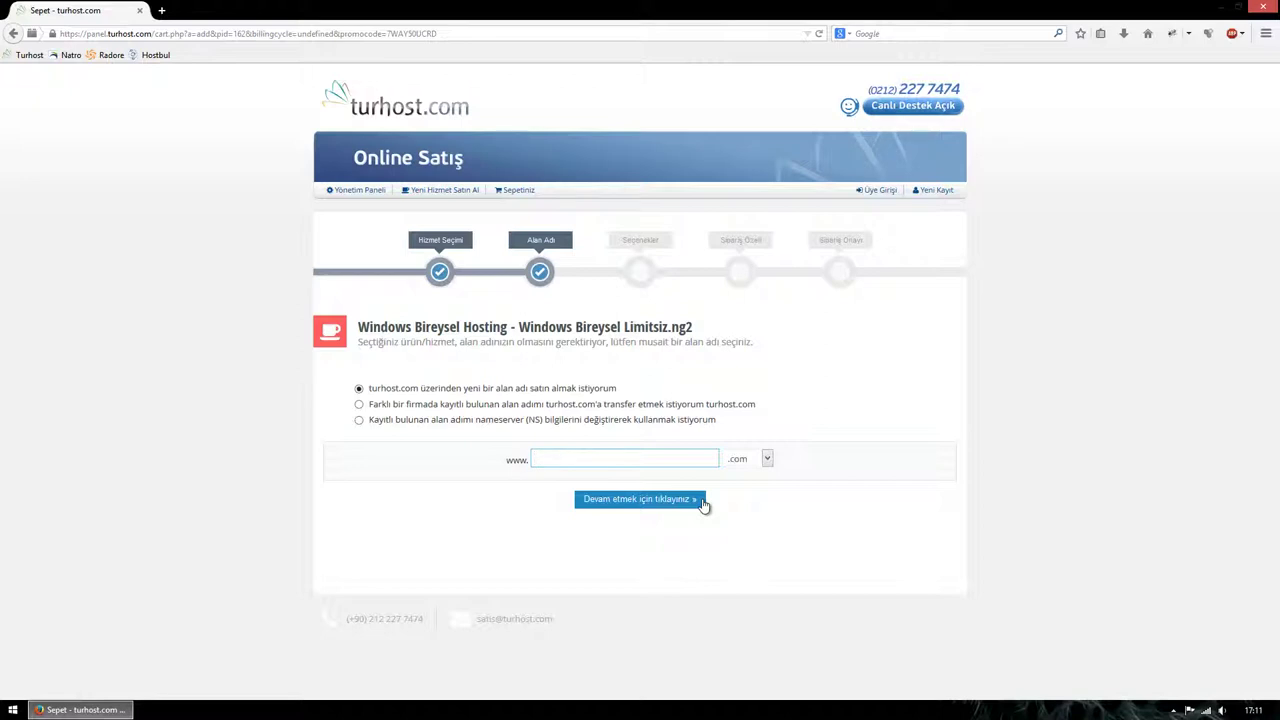
left_click(3, 58)
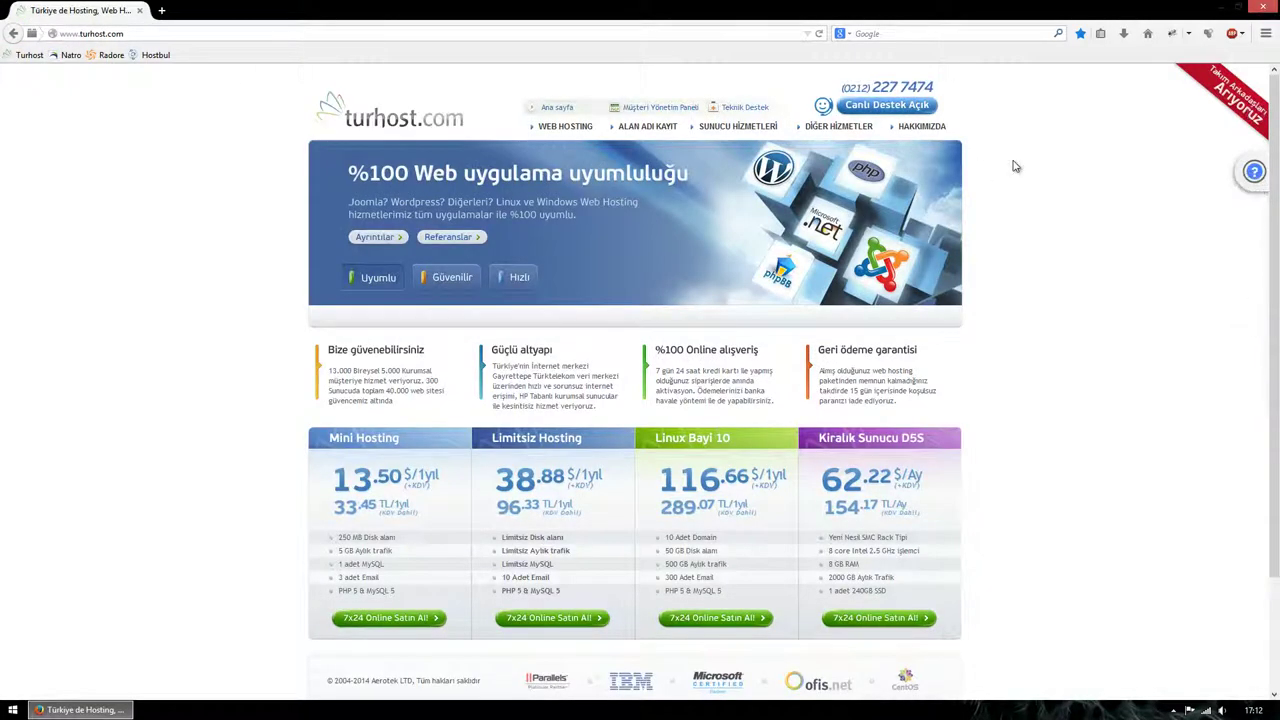
left_click(642, 109)
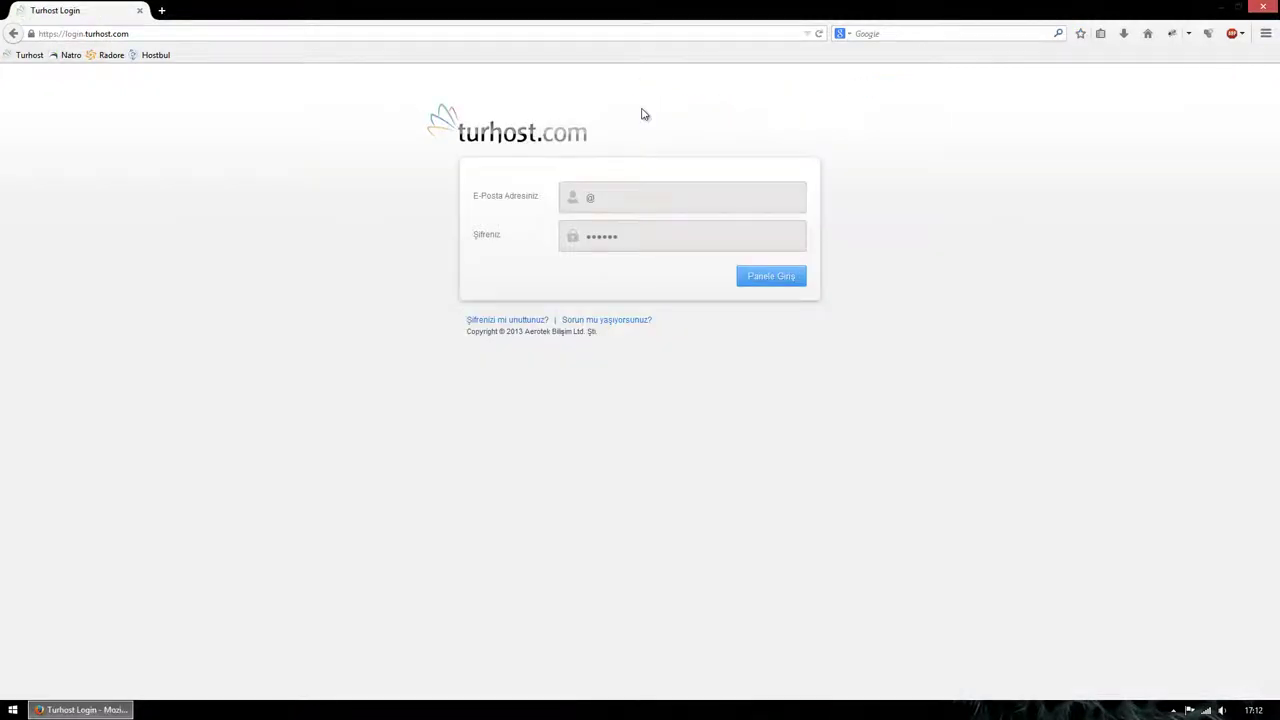
Log in to the Turhost Müşteri Yönetim Paneli with the account e-mail and password
left_click(628, 199)
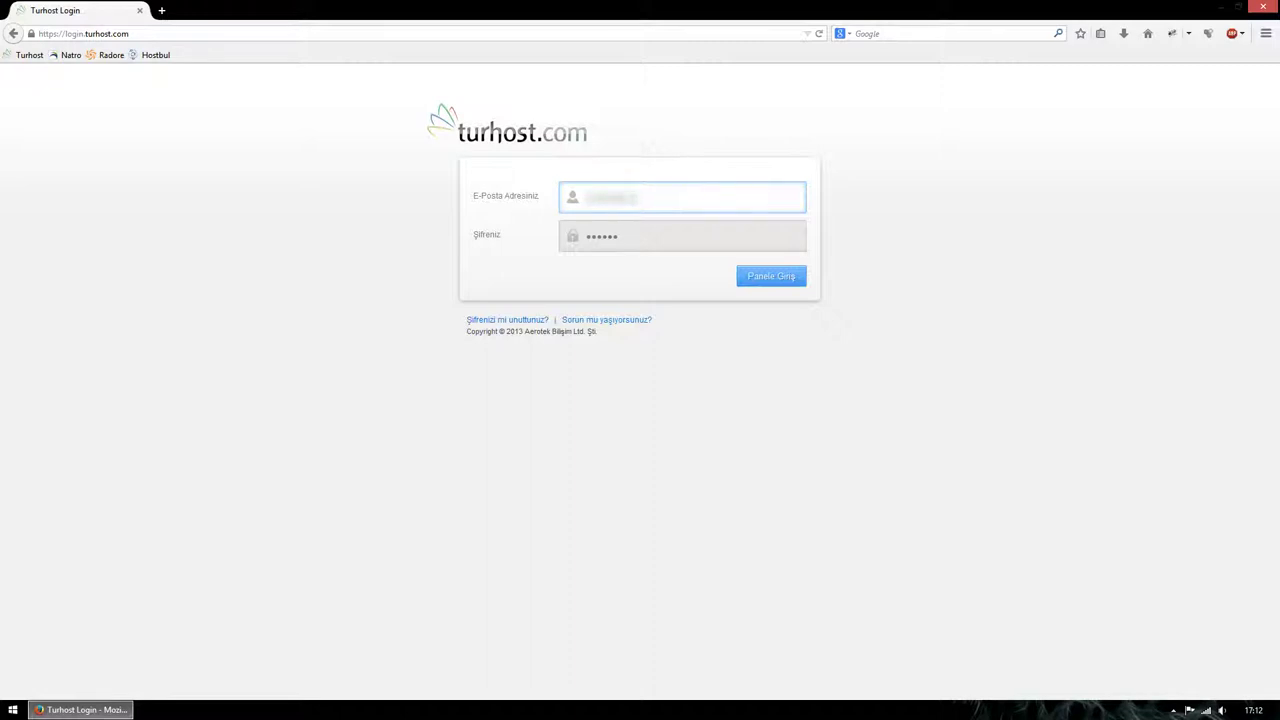
type("@gmai")
type("om")
key("Tab")
type("*")
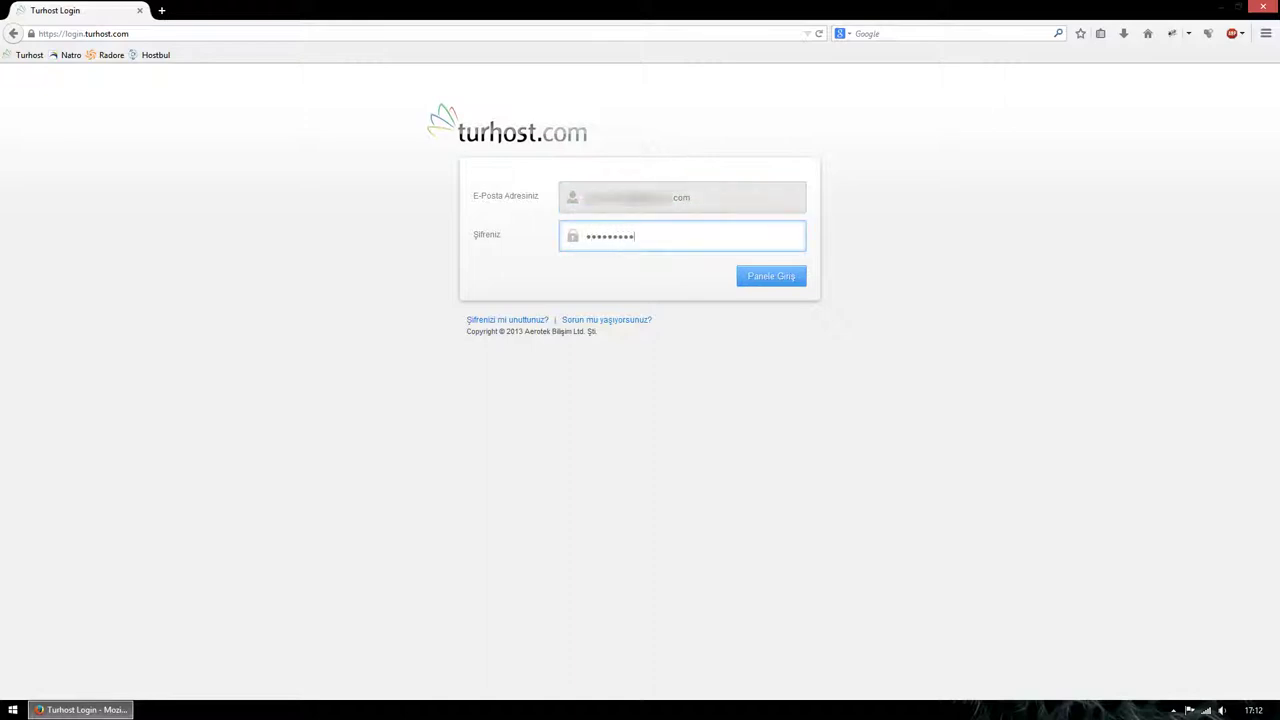
key("Return")
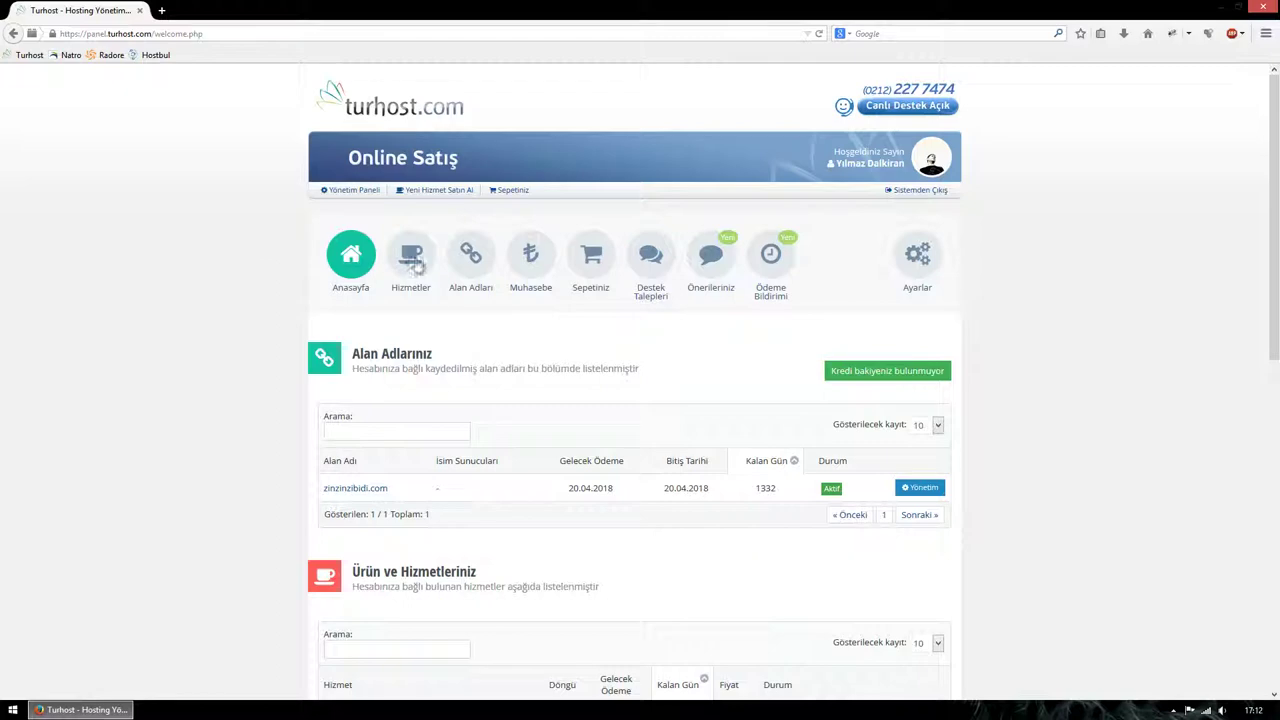
Open the Plesk panel for the zinzinzibidi.com hosting and go to its FTP access settings
left_click(530, 258)
left_click(521, 464)
scroll(778, 484, "down", 3)
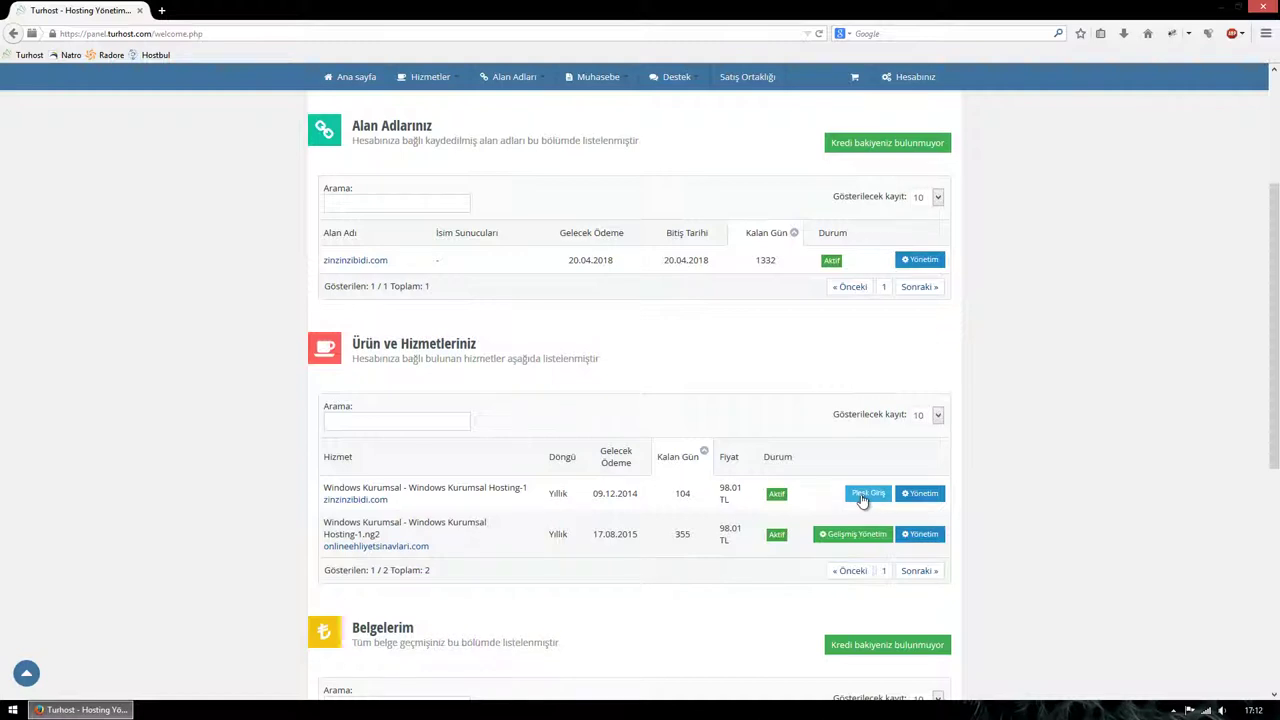
left_click(864, 497)
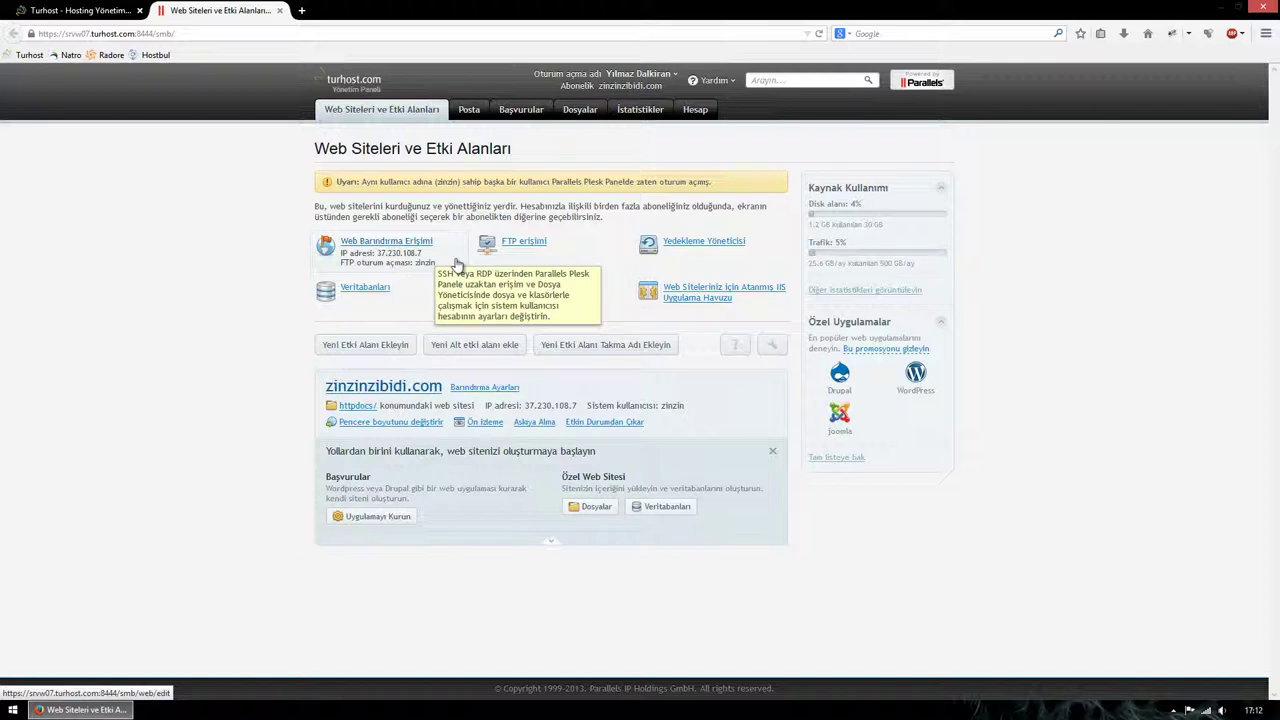
left_click(532, 244)
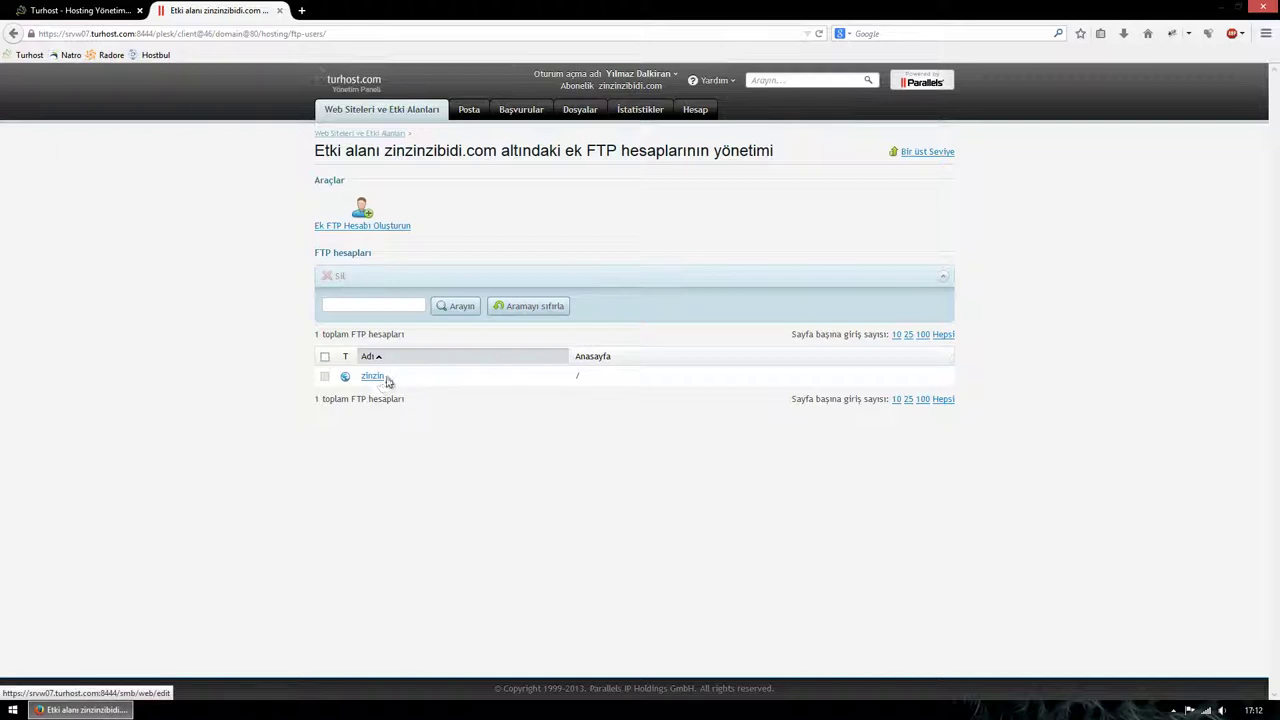
Start an additional FTP account in Plesk, then close the Plesk tab and minimize the browser
left_click(372, 226)
type("admin")
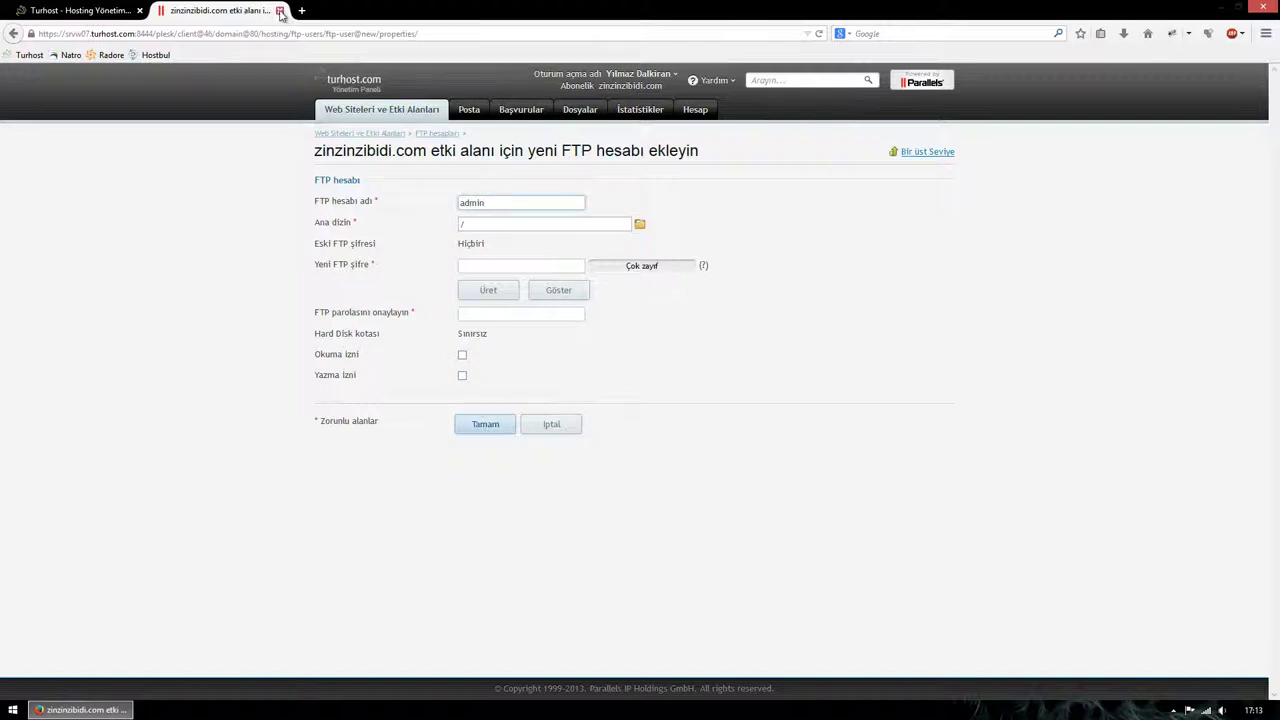
left_click(279, 10)
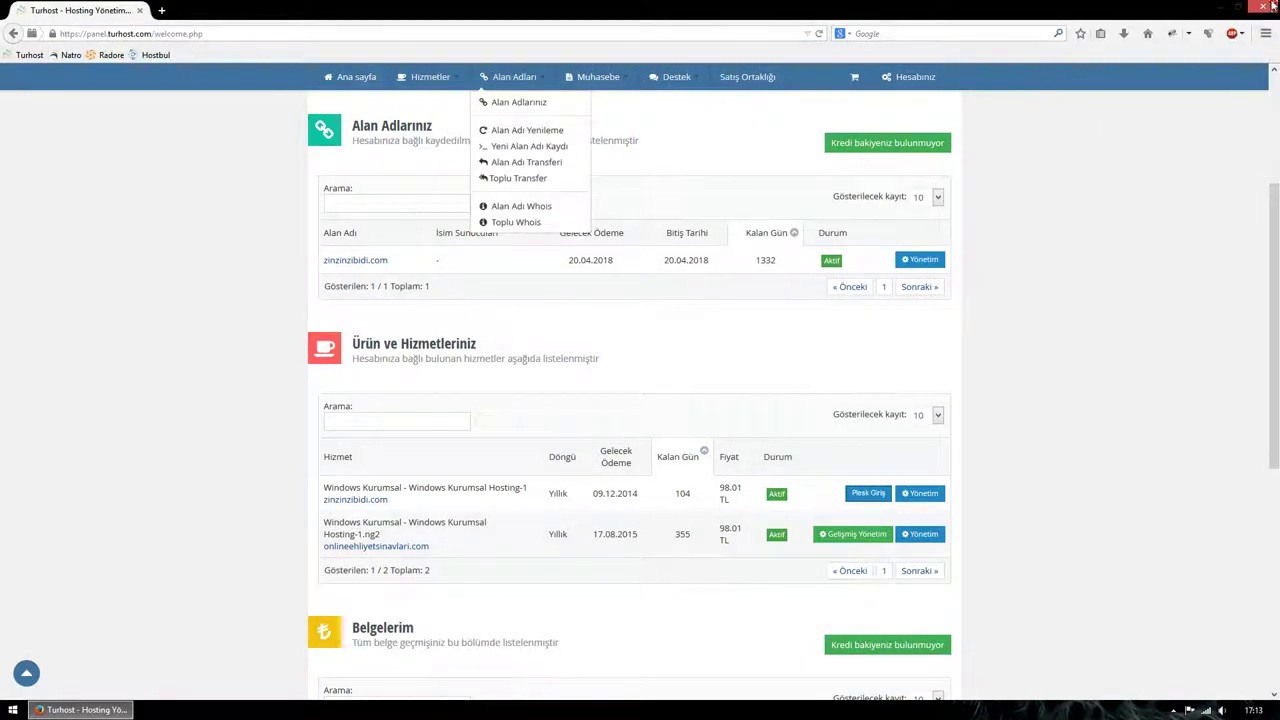
left_click(1218, 11)
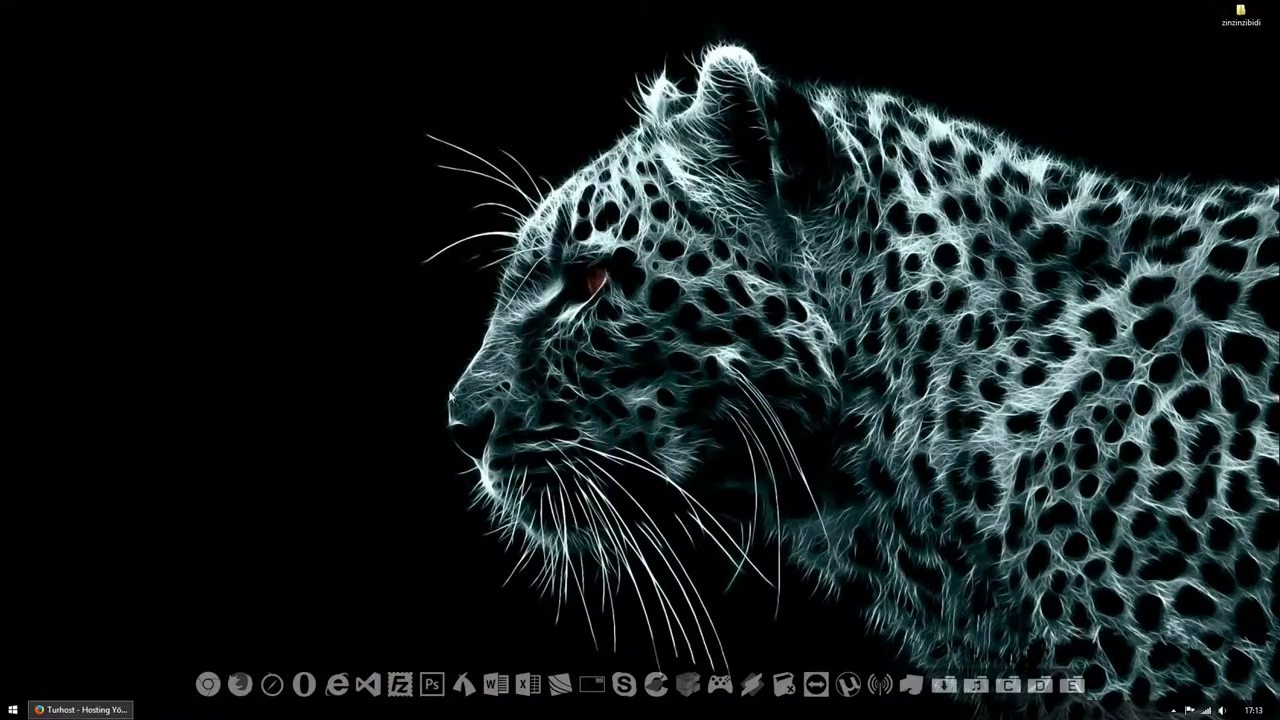
Launch FileZilla, check the saved site's host and user name, and connect to the hosting server
left_click(392, 682)
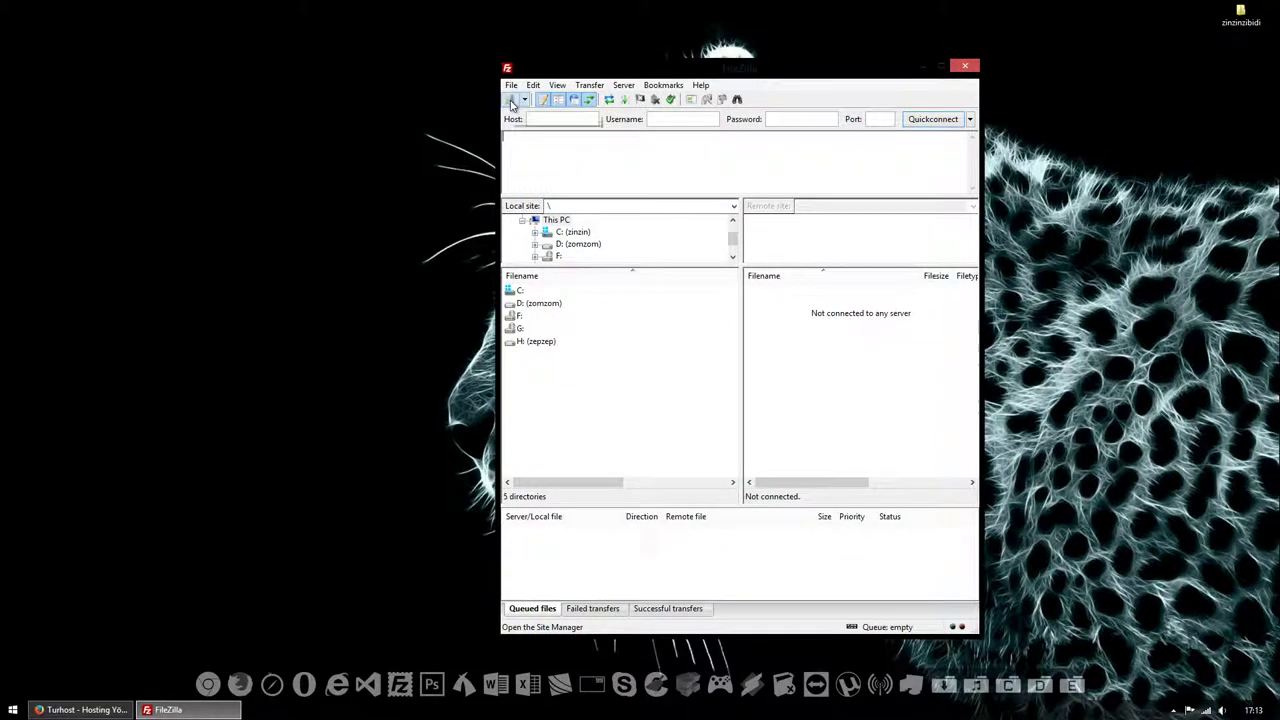
left_click(511, 100)
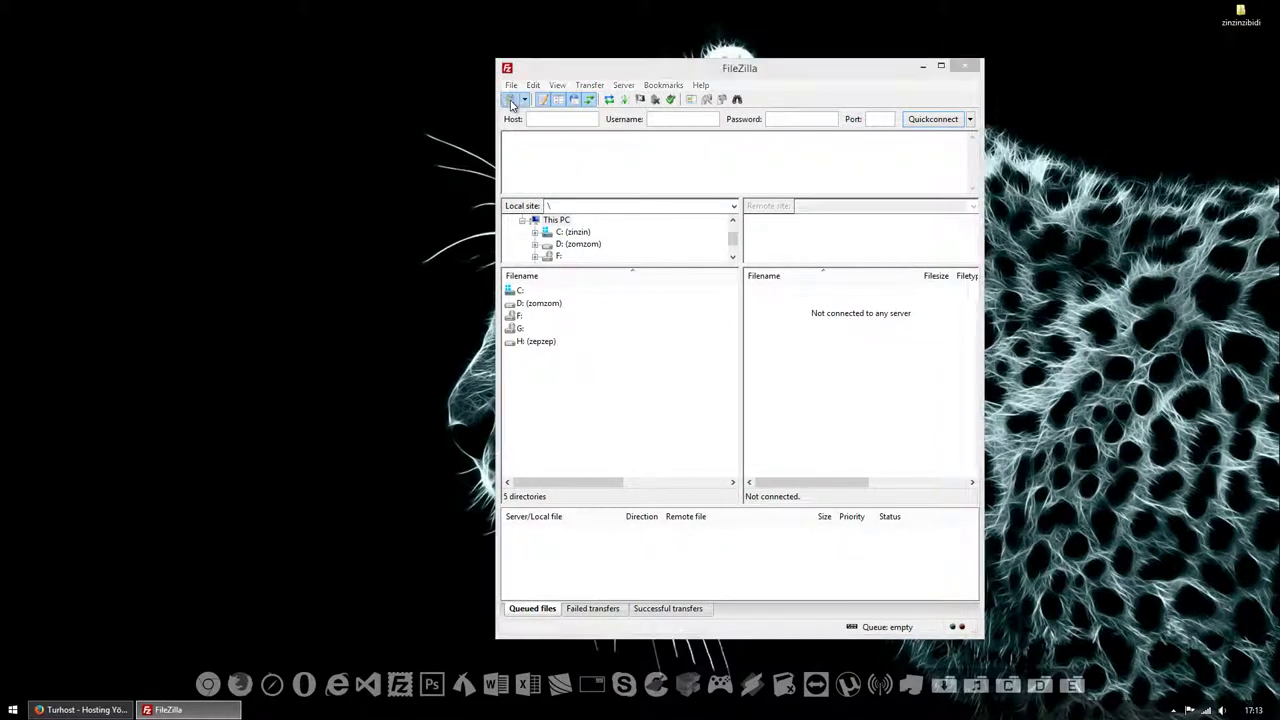
double_click(811, 336)
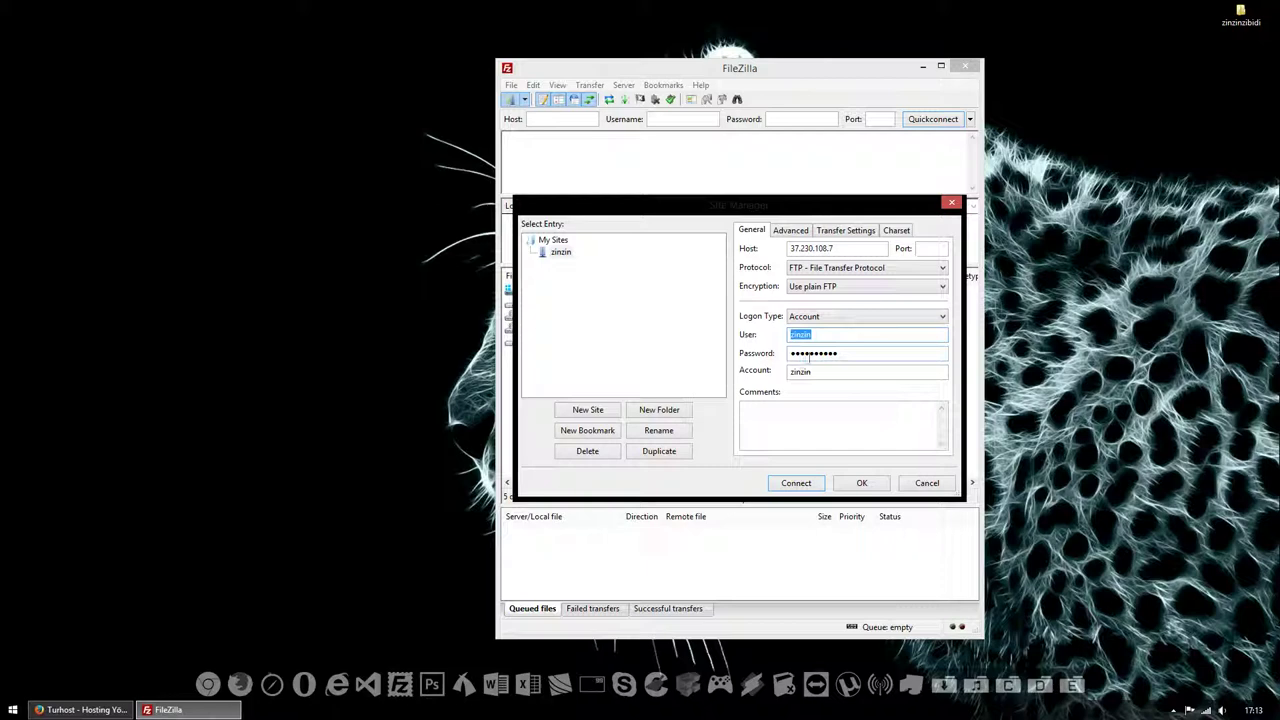
double_click(839, 249)
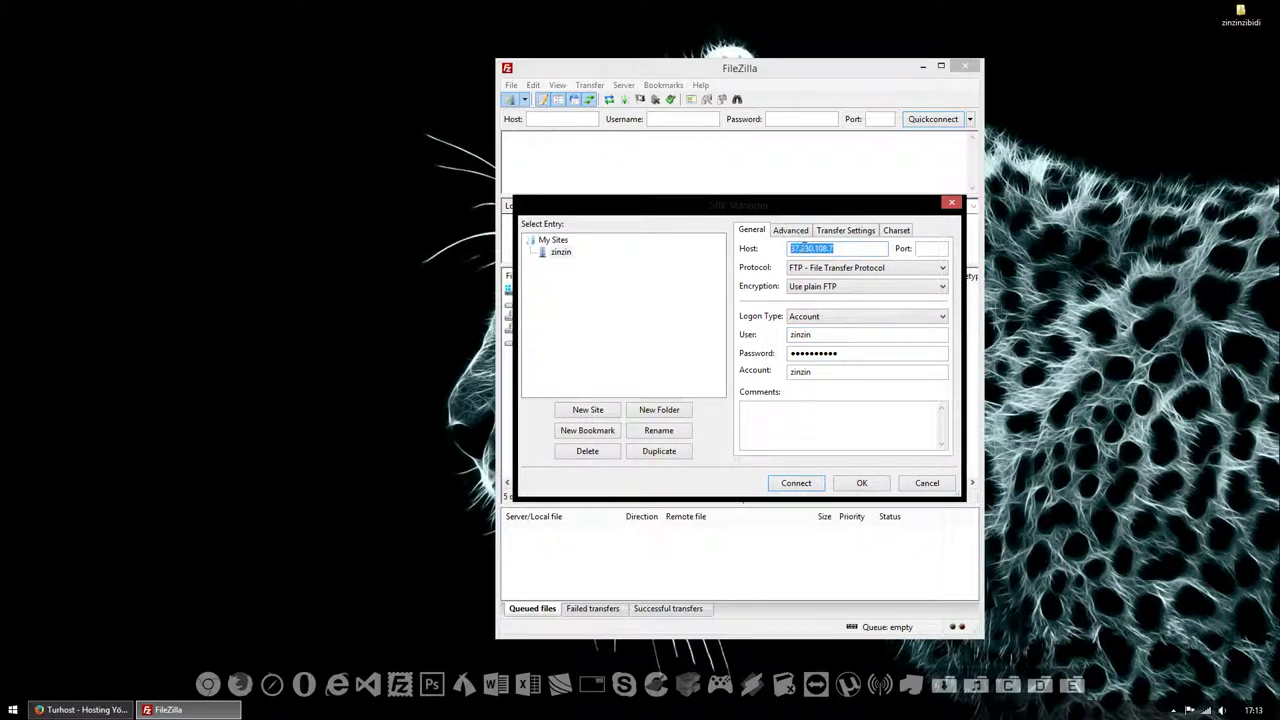
left_click(857, 485)
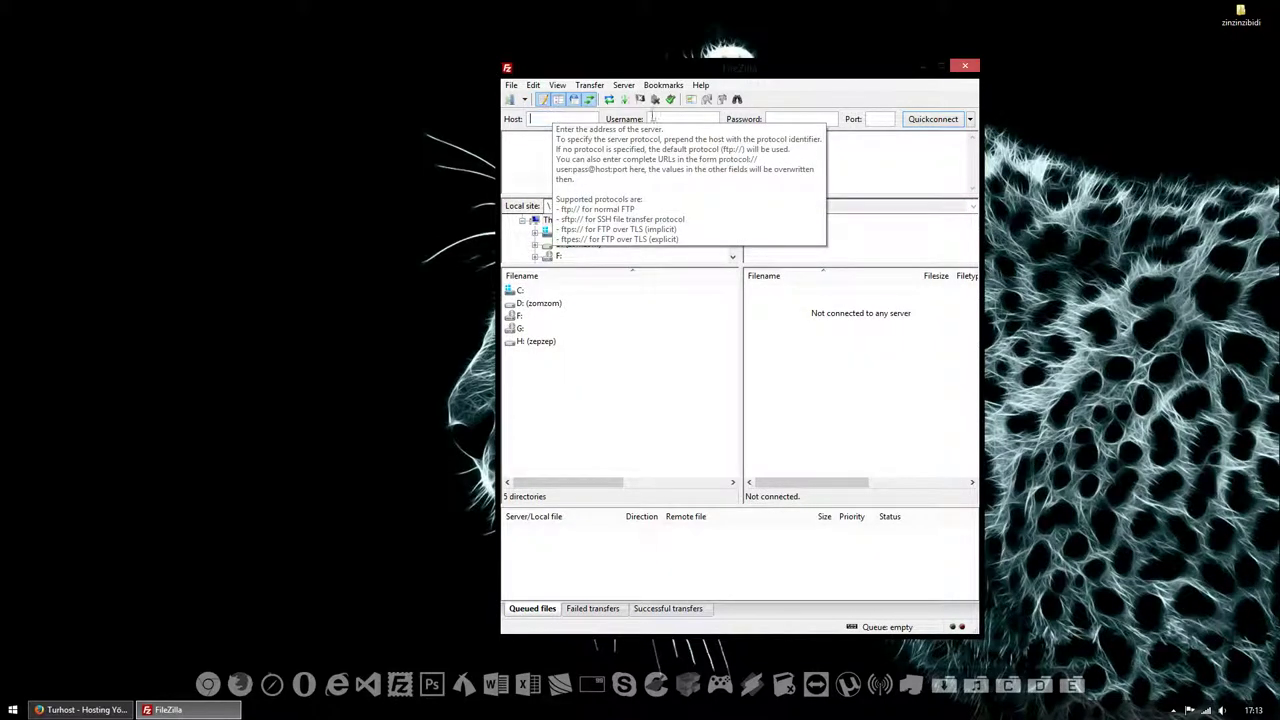
left_click(683, 120)
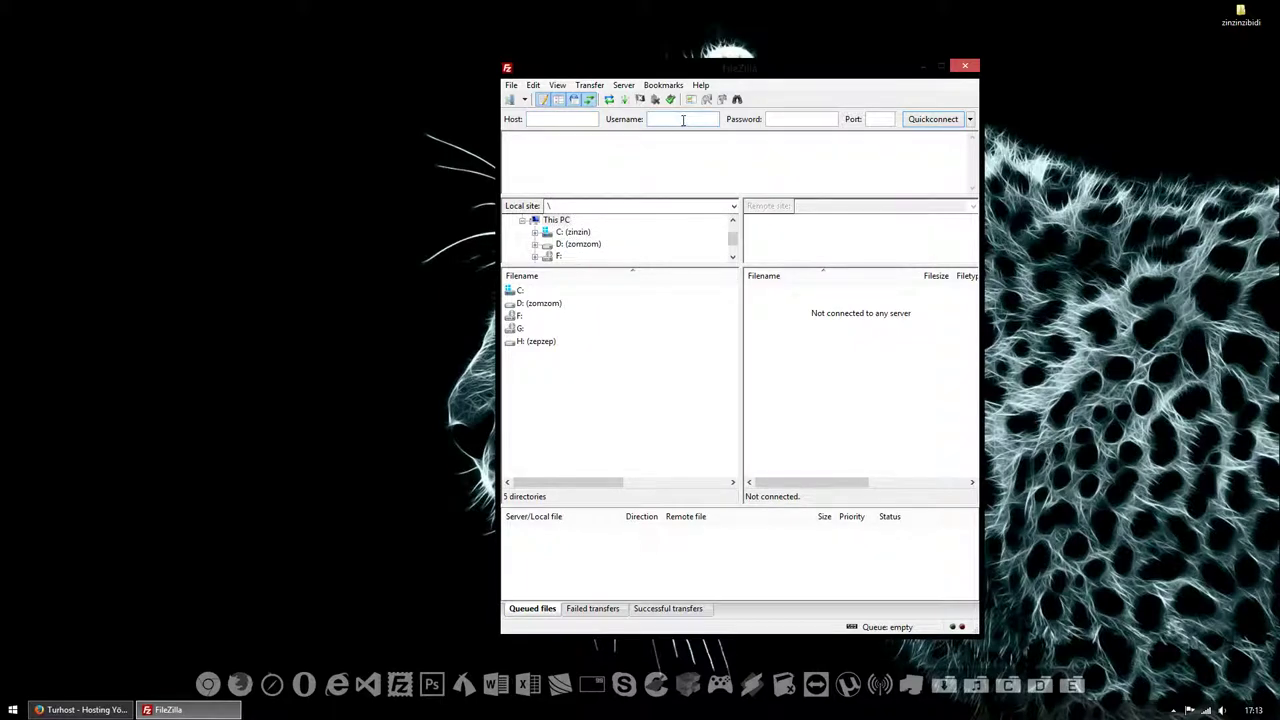
left_click(780, 117)
left_click(524, 99)
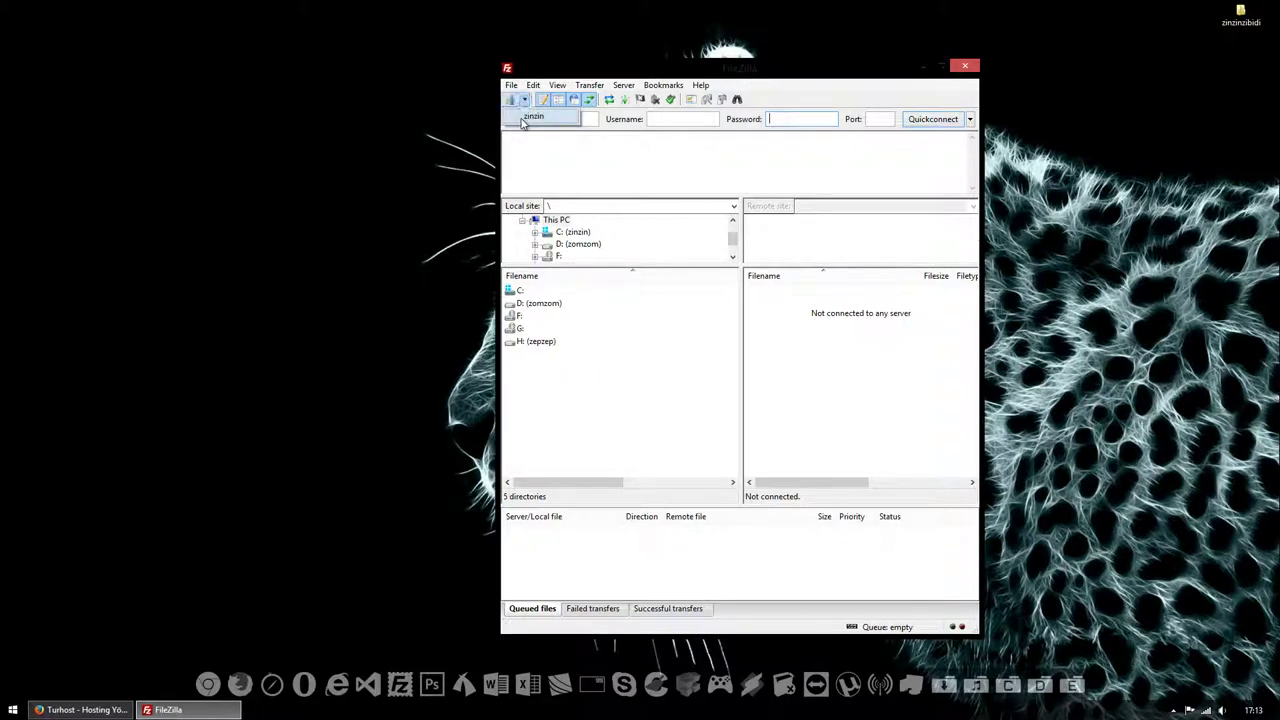
left_click(530, 116)
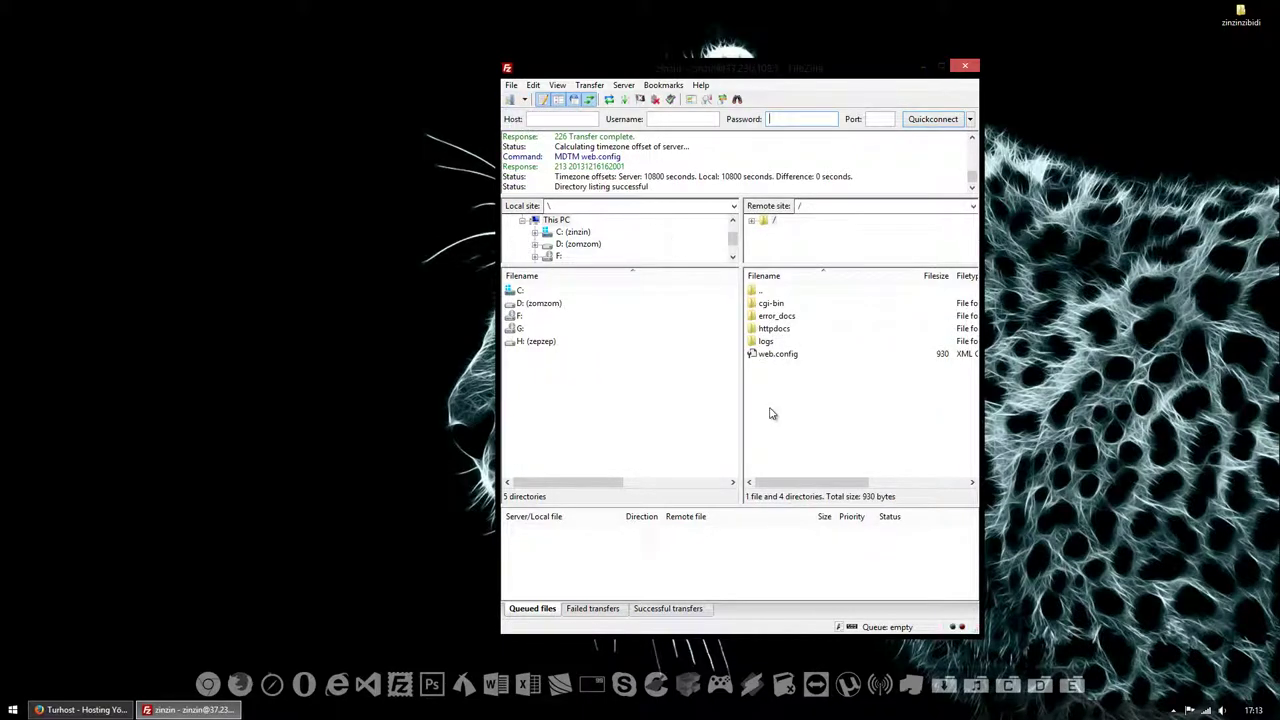
Enlarge the FileZilla window and open the remote httpdocs folder
left_click_drag(724, 68, 541, 10)
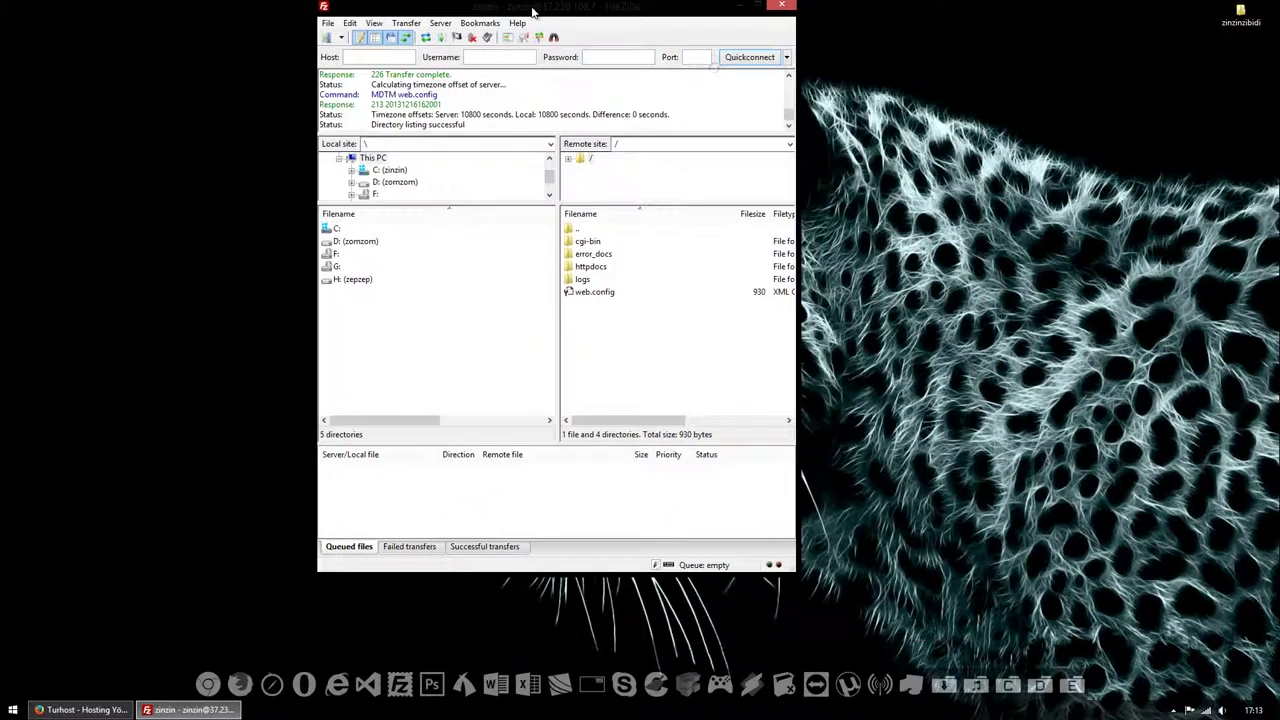
left_click_drag(801, 296, 928, 312)
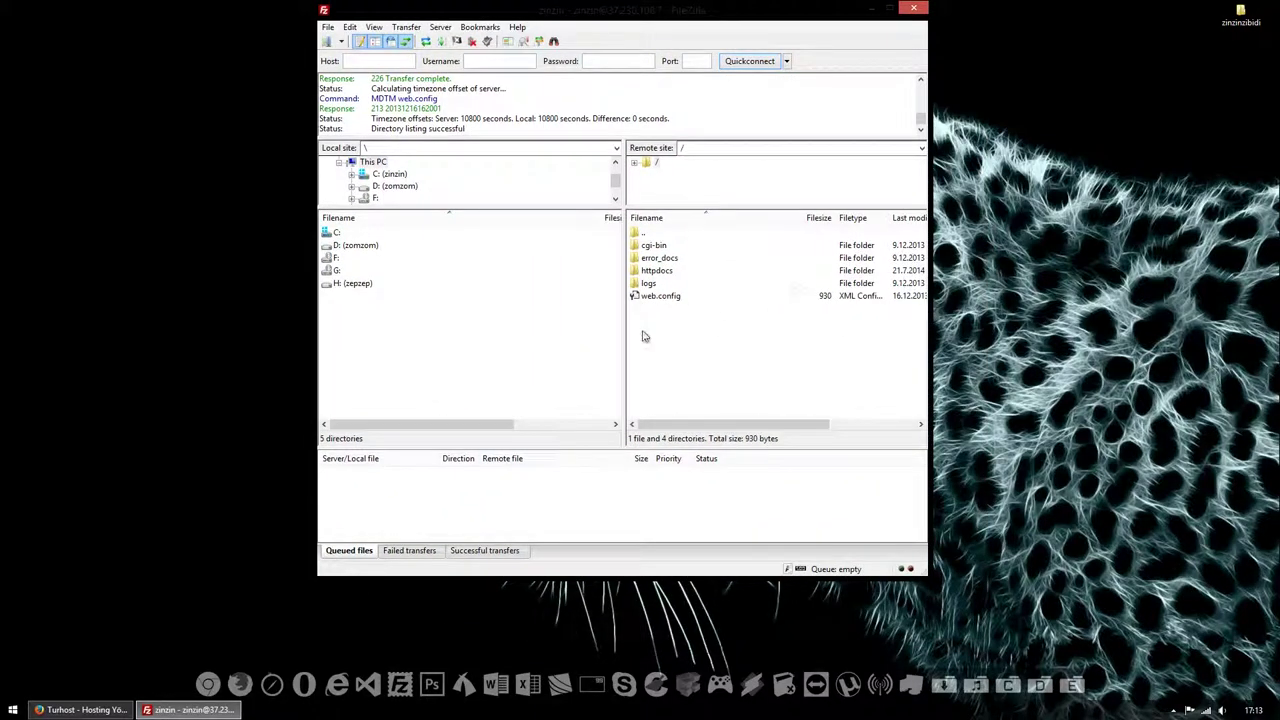
left_click_drag(621, 336, 577, 336)
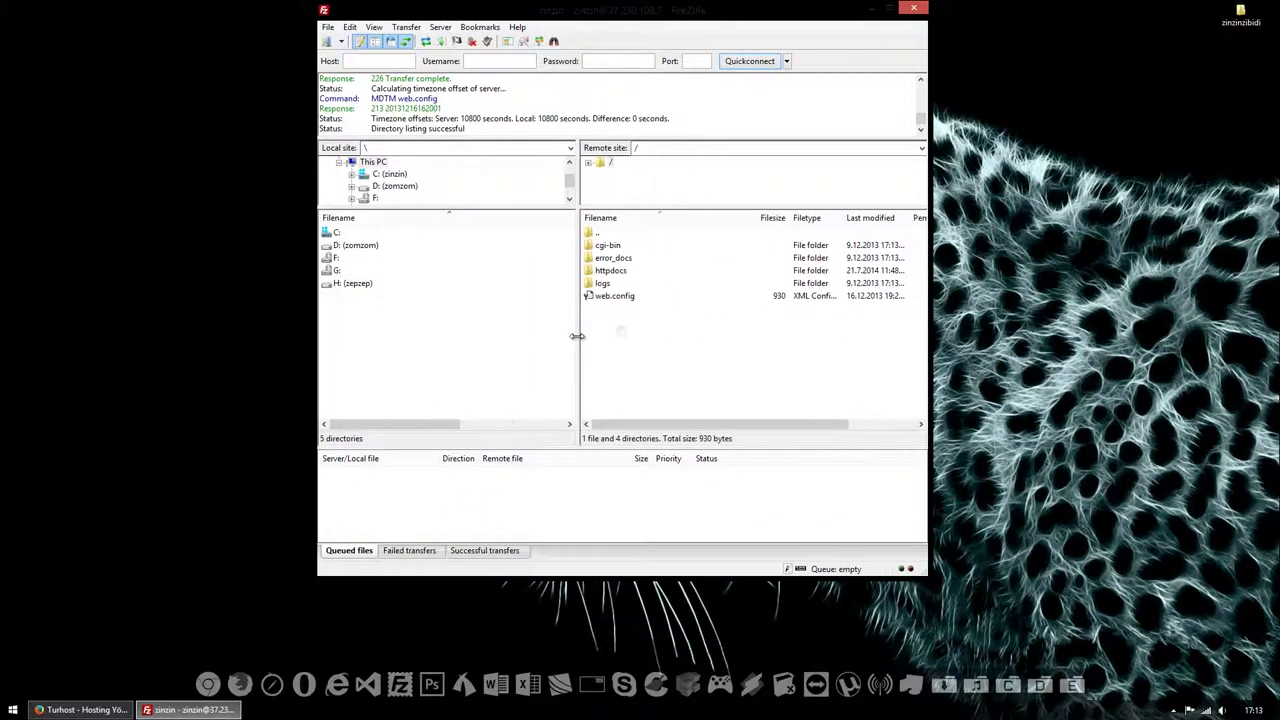
left_click(611, 274)
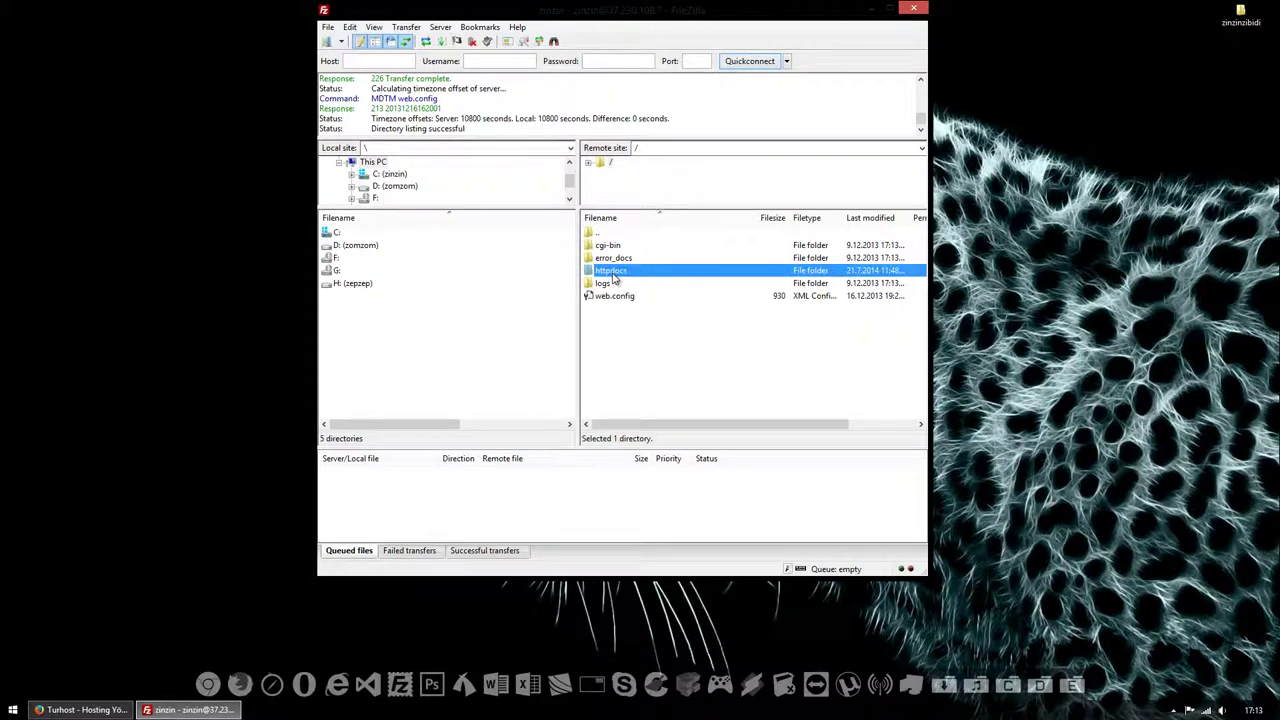
double_click(613, 279)
scroll(640, 335, "down", 1)
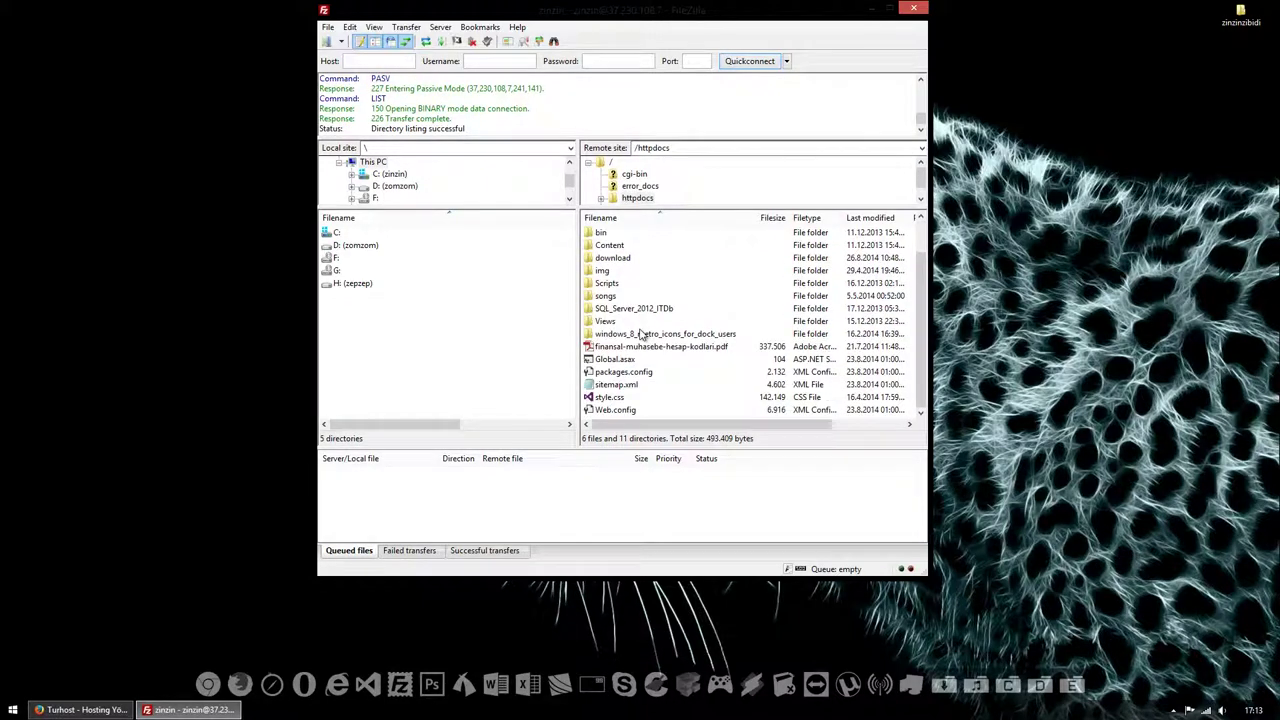
scroll(640, 335, "up", 1)
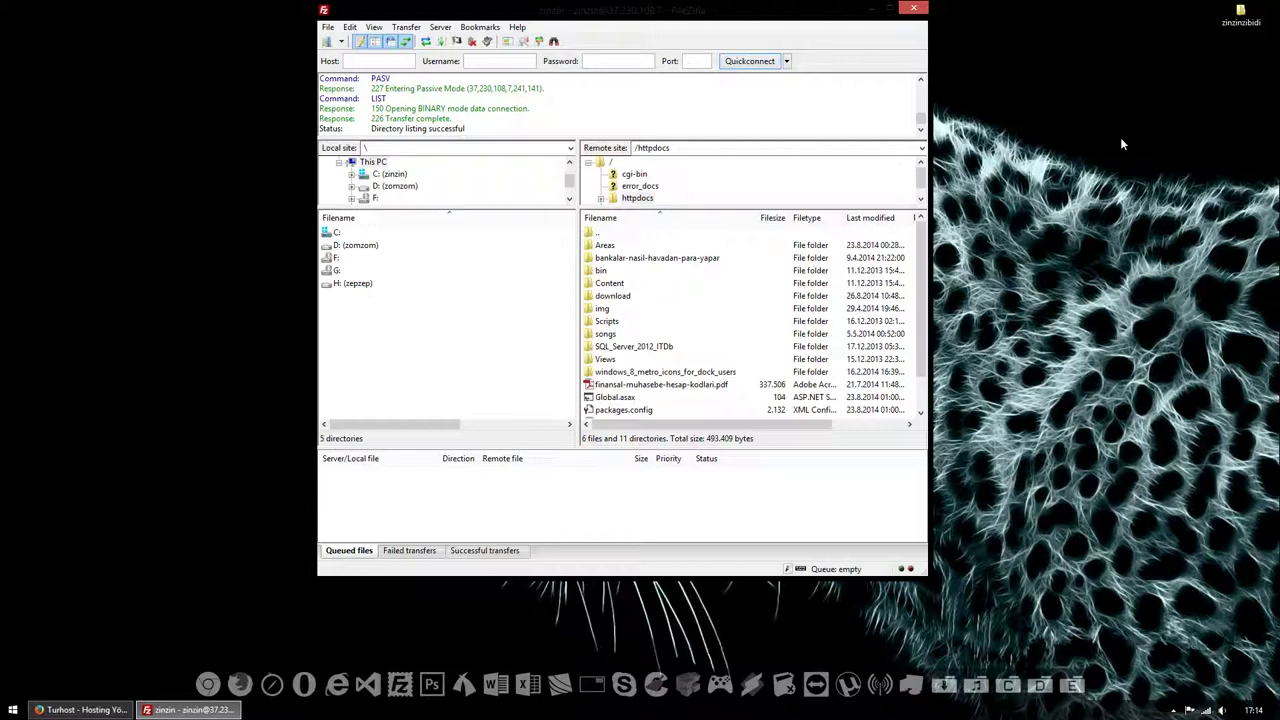
Close FileZilla and check the desktop zinzinzibidi folder's size: 1.04 GB, 4,531 files, 605 folders
left_click(912, 8)
right_click(1240, 14)
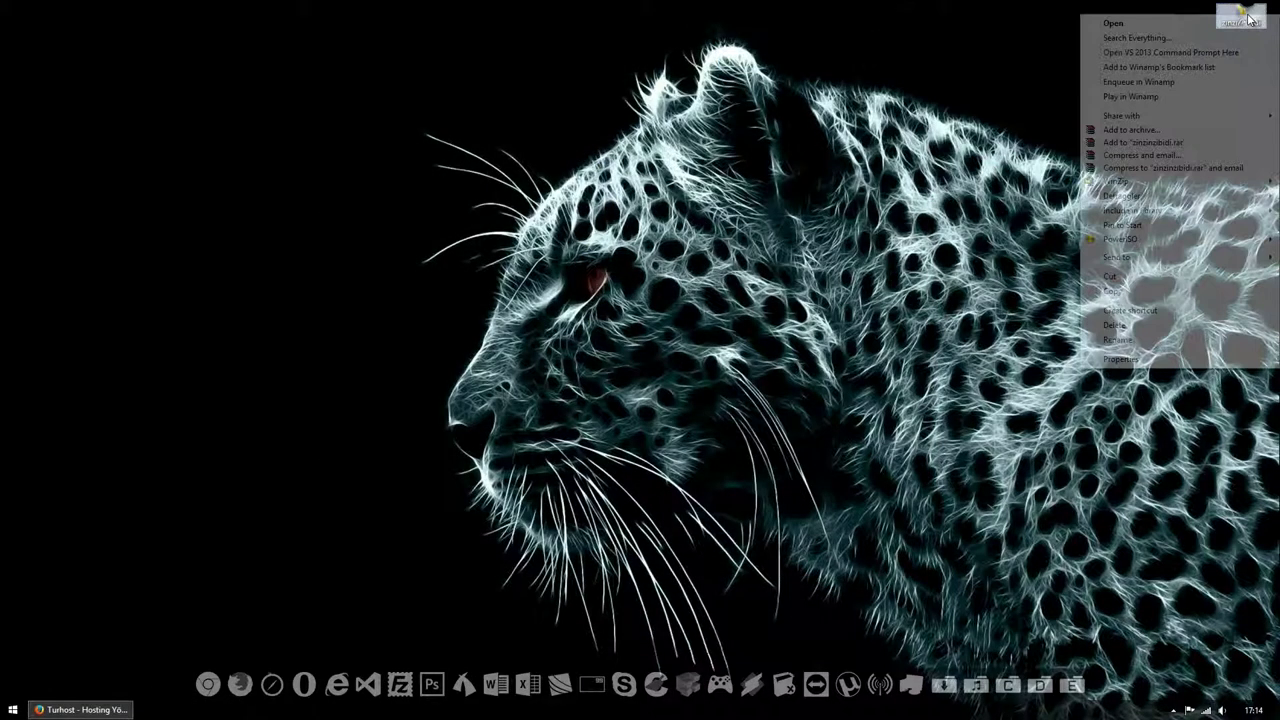
left_click(1120, 359)
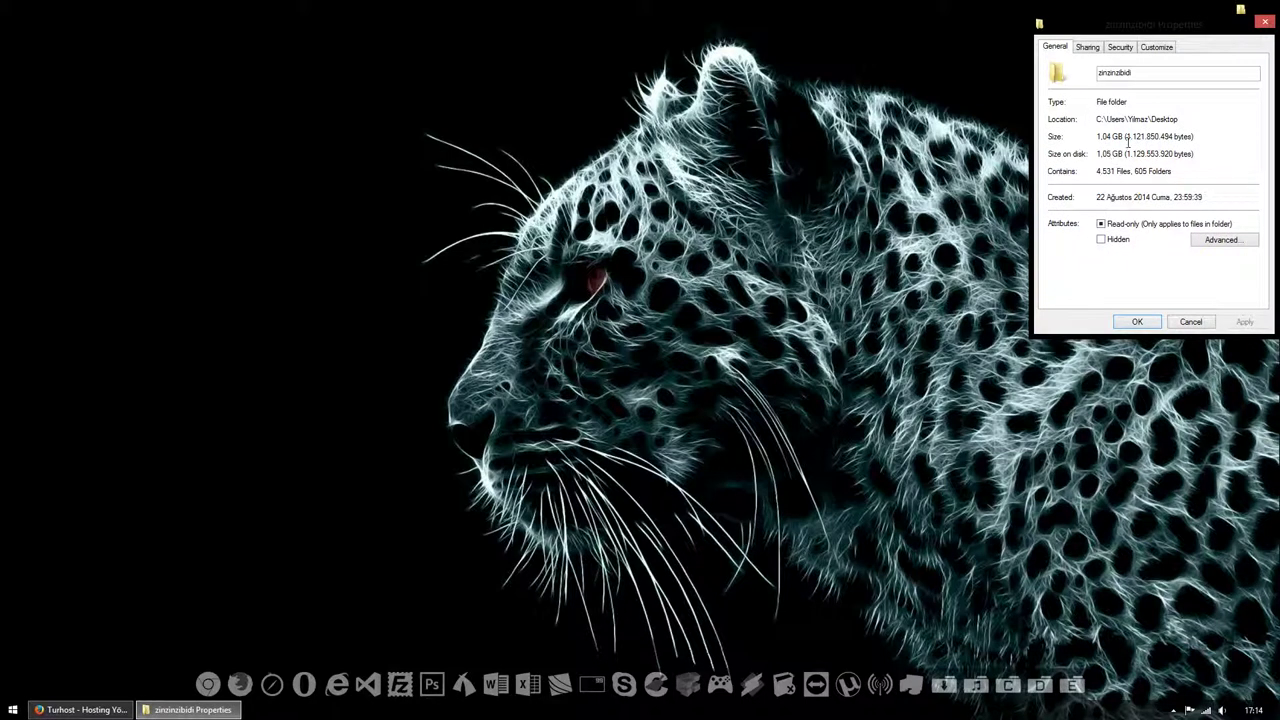
left_click(1264, 21)
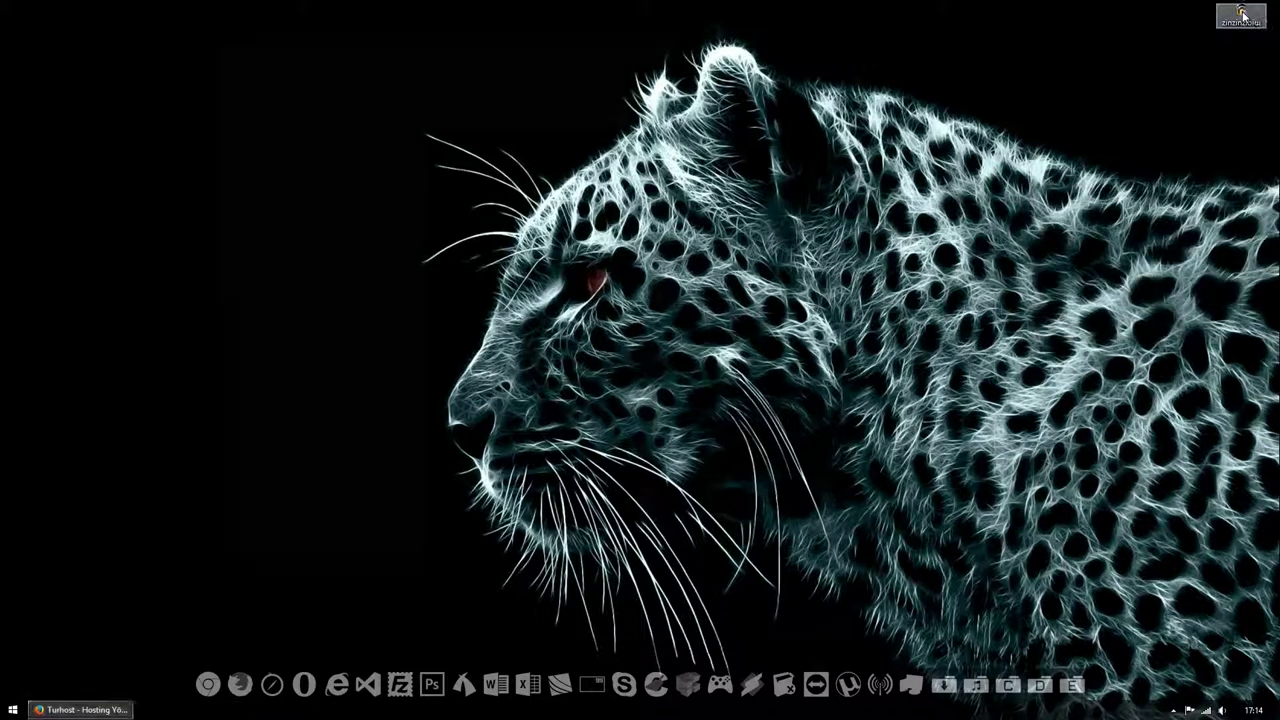
Open zinzinzibidi.sln in Visual Studio, close the Firefox window, and select the zinzinzibidi project
double_click(1240, 14)
double_click(547, 207)
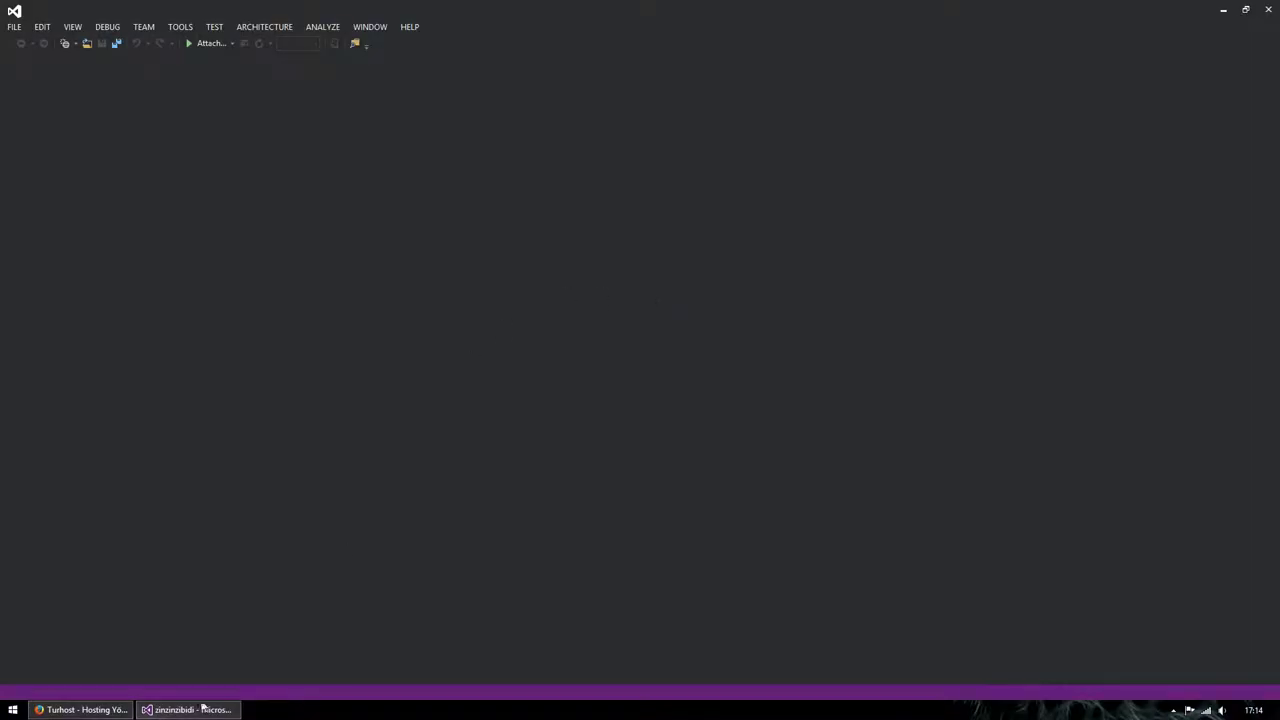
left_click_drag(85, 709, 91, 678)
left_click(53, 677)
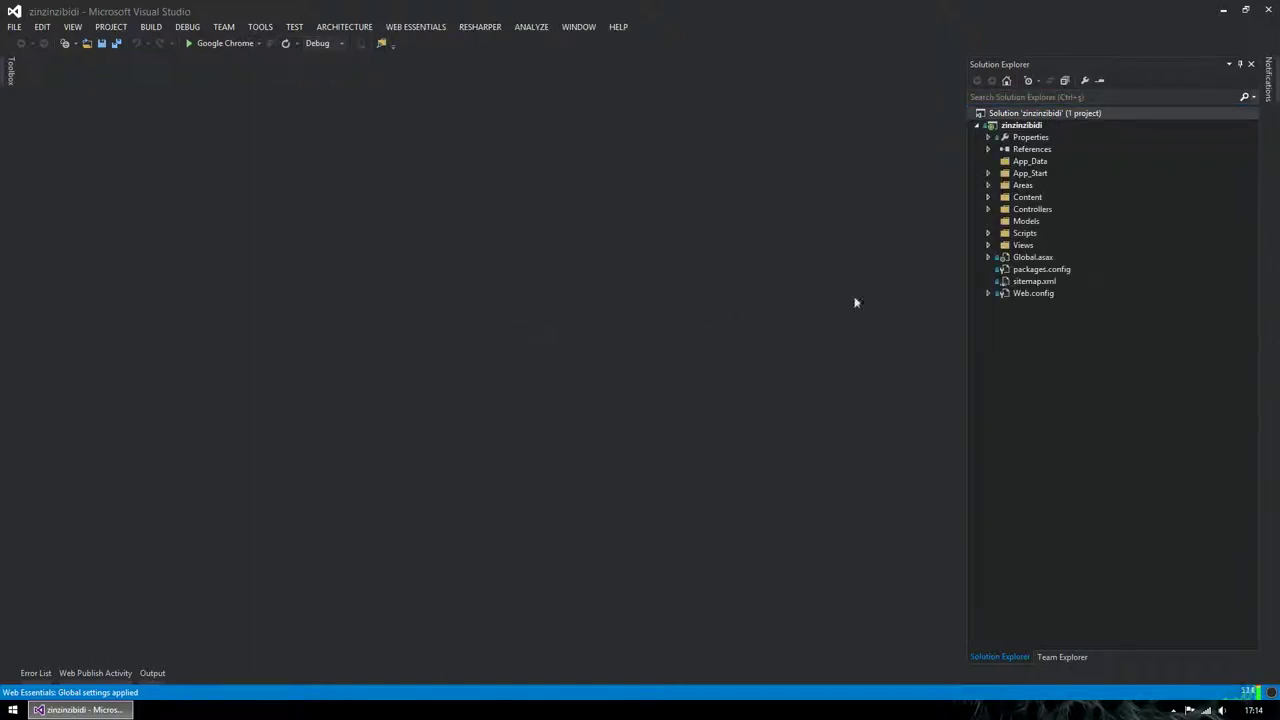
left_click(1046, 126)
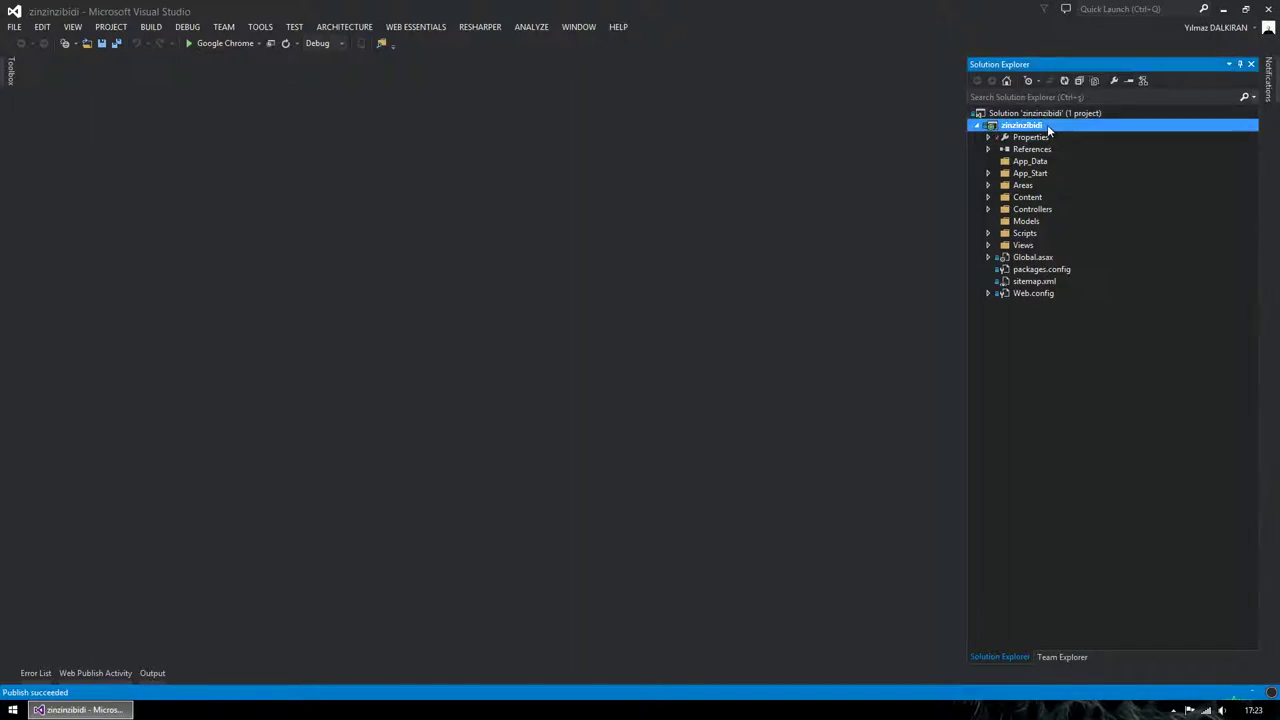
Open Publish for the zinzinzibidi project and show the Local profile's Connection settings
right_click(1048, 128)
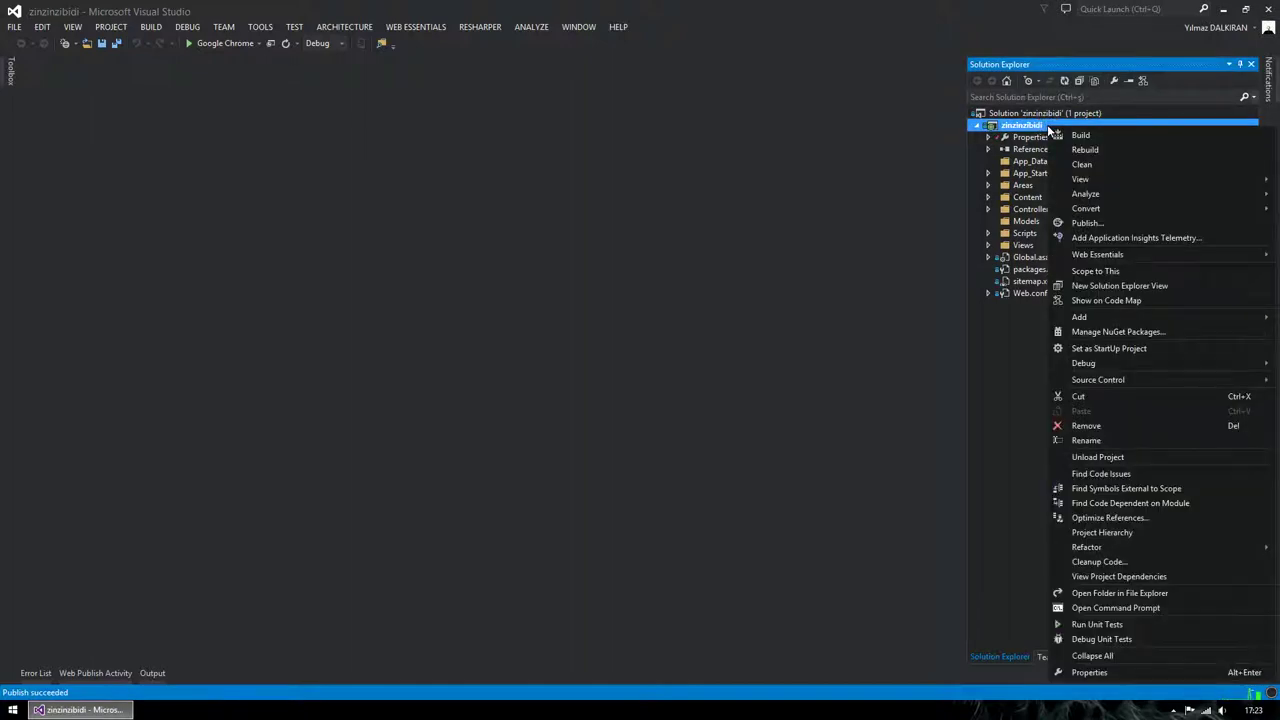
left_click(1078, 222)
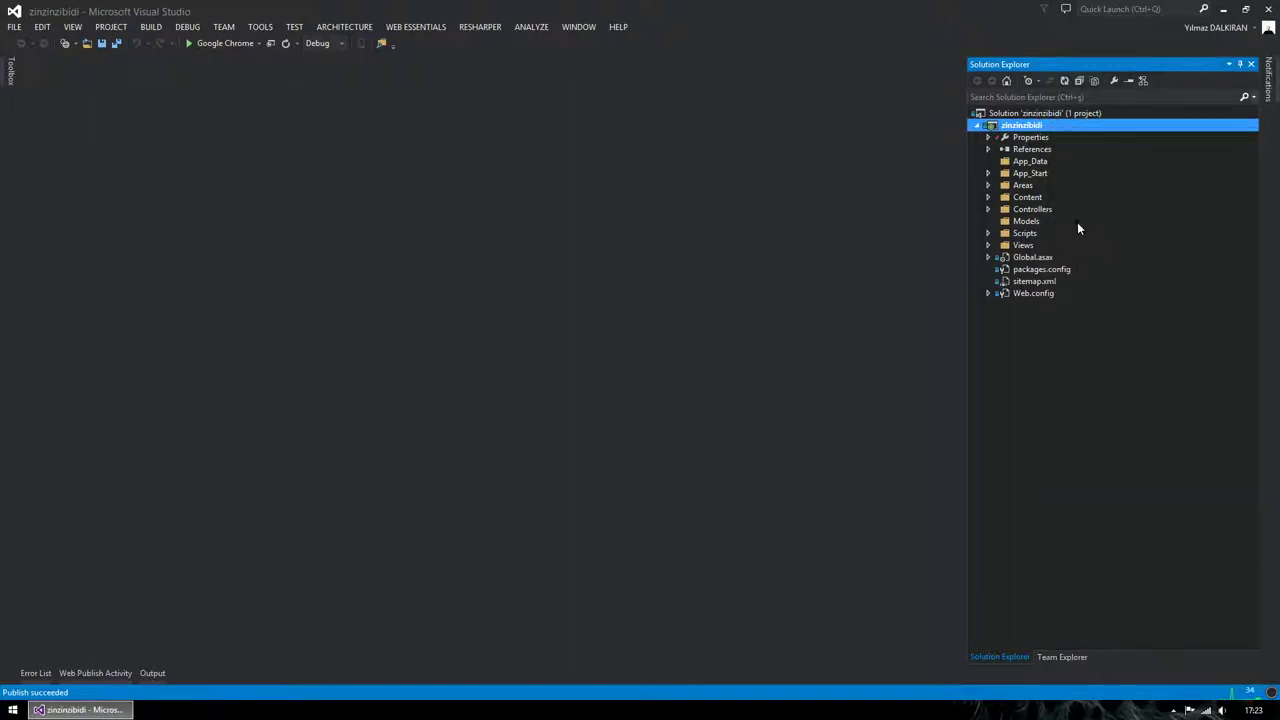
left_click(634, 245)
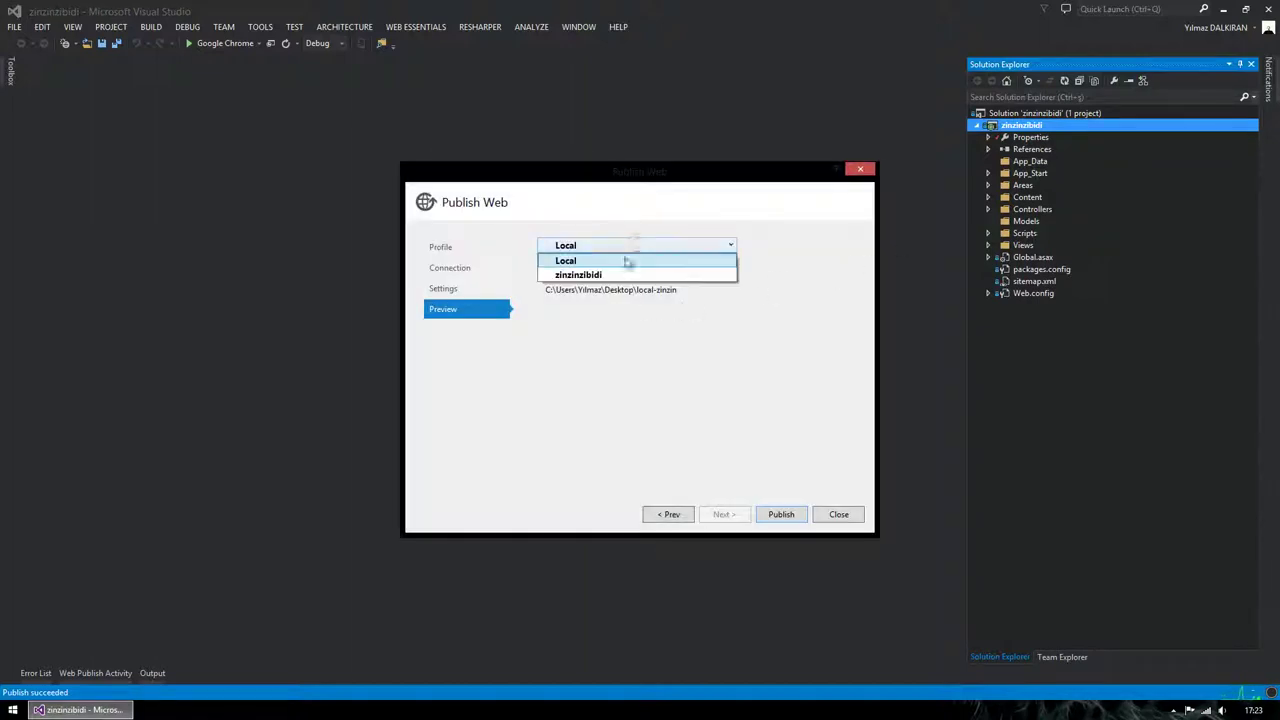
left_click(613, 276)
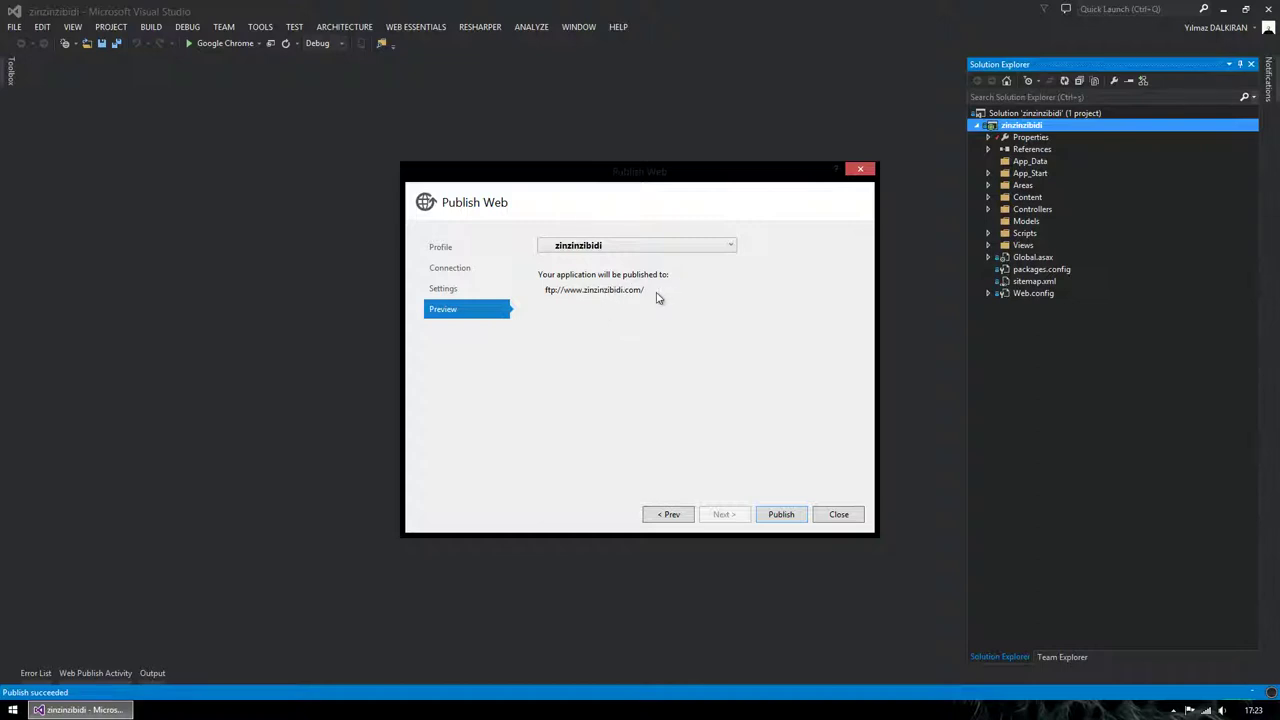
left_click(631, 246)
left_click(590, 264)
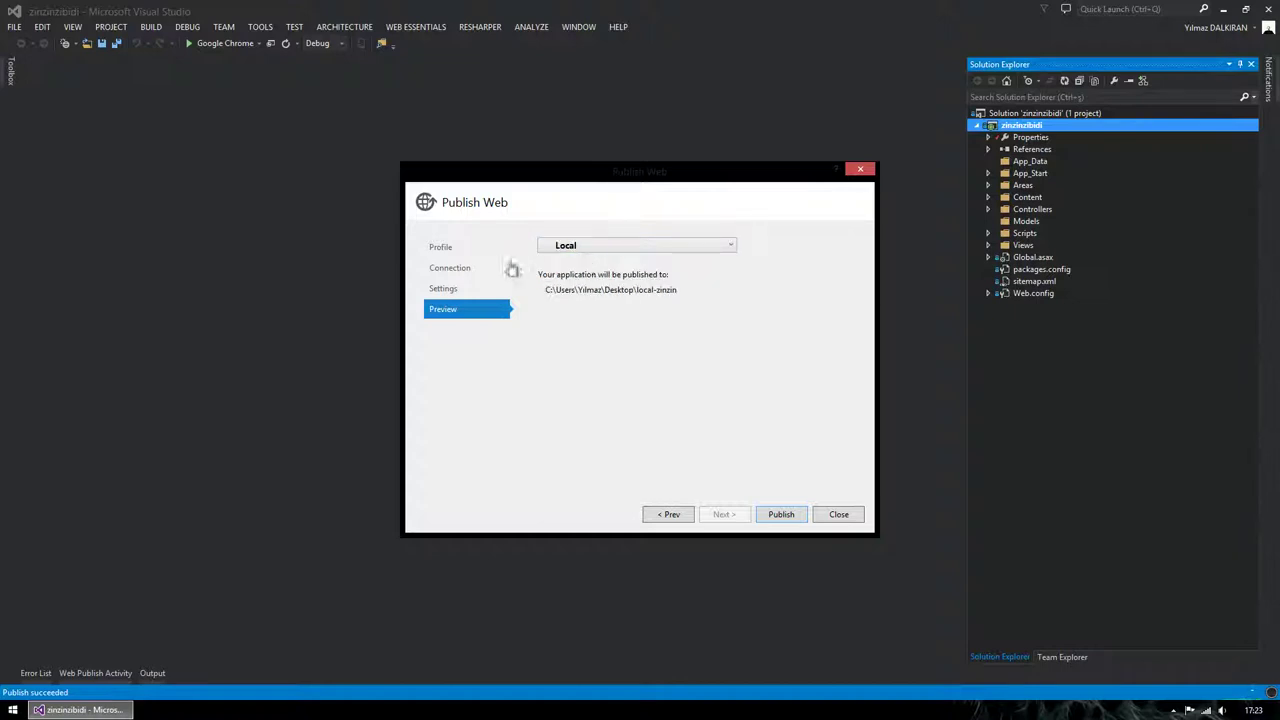
left_click(450, 267)
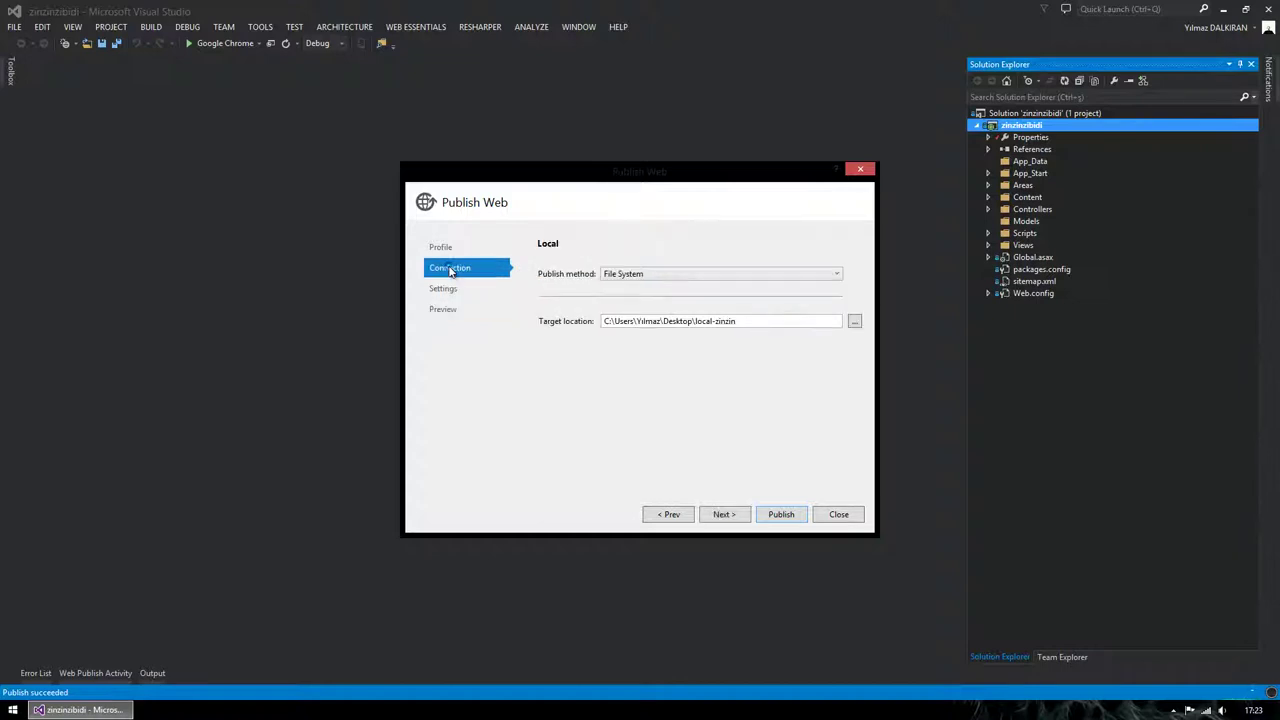
Keep File System to local-zinzin and the Release configuration, then publish from the Preview page
left_click(661, 278)
left_click(661, 278)
left_click_drag(744, 322, 697, 322)
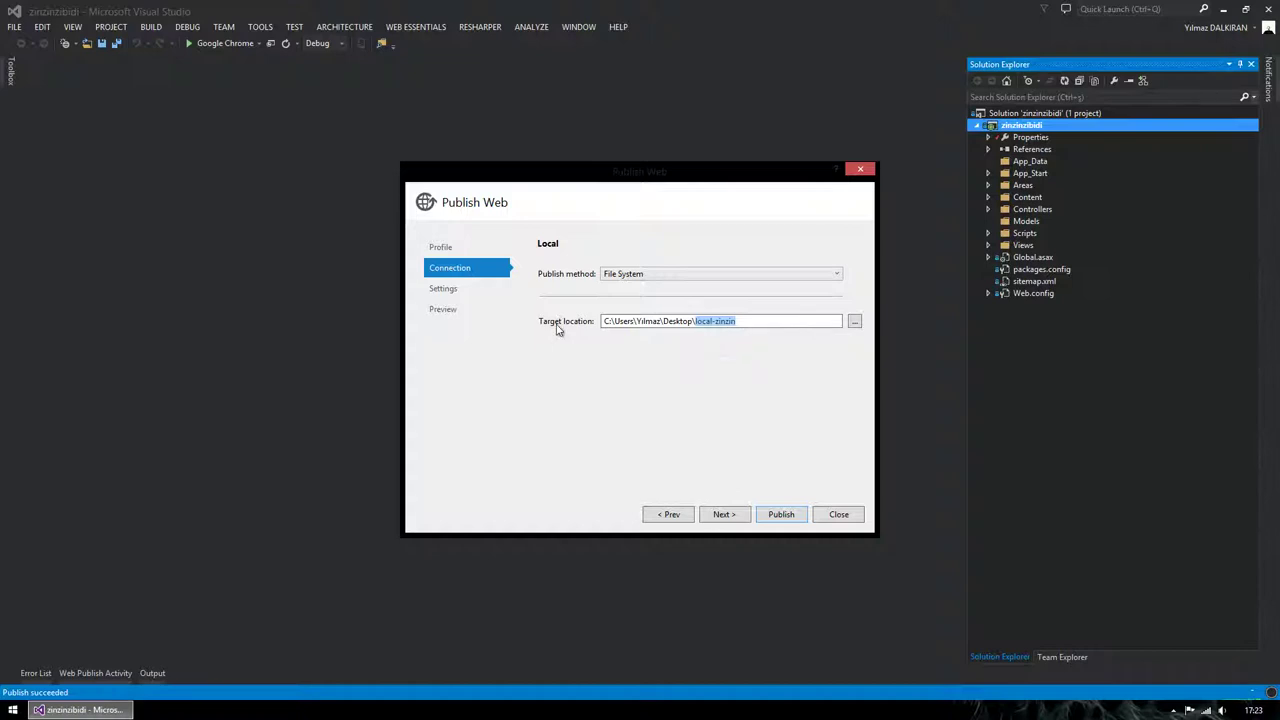
left_click(443, 288)
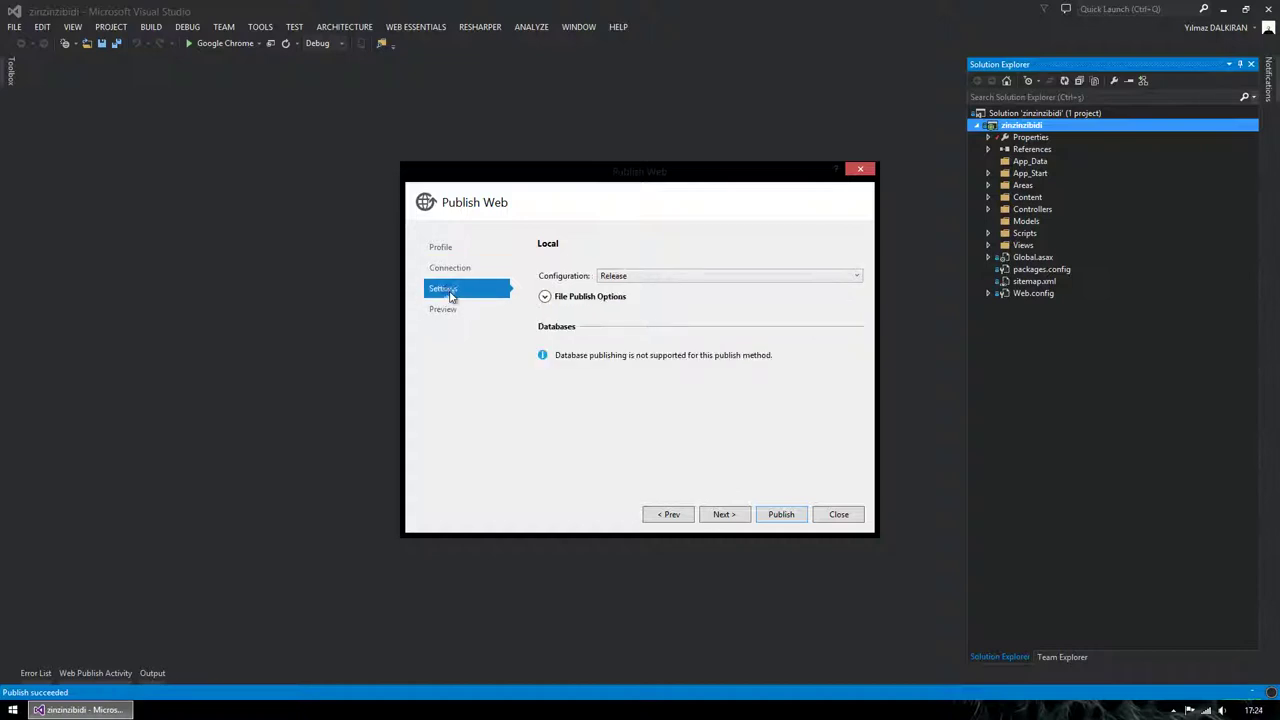
left_click(629, 277)
left_click(634, 286)
left_click(459, 312)
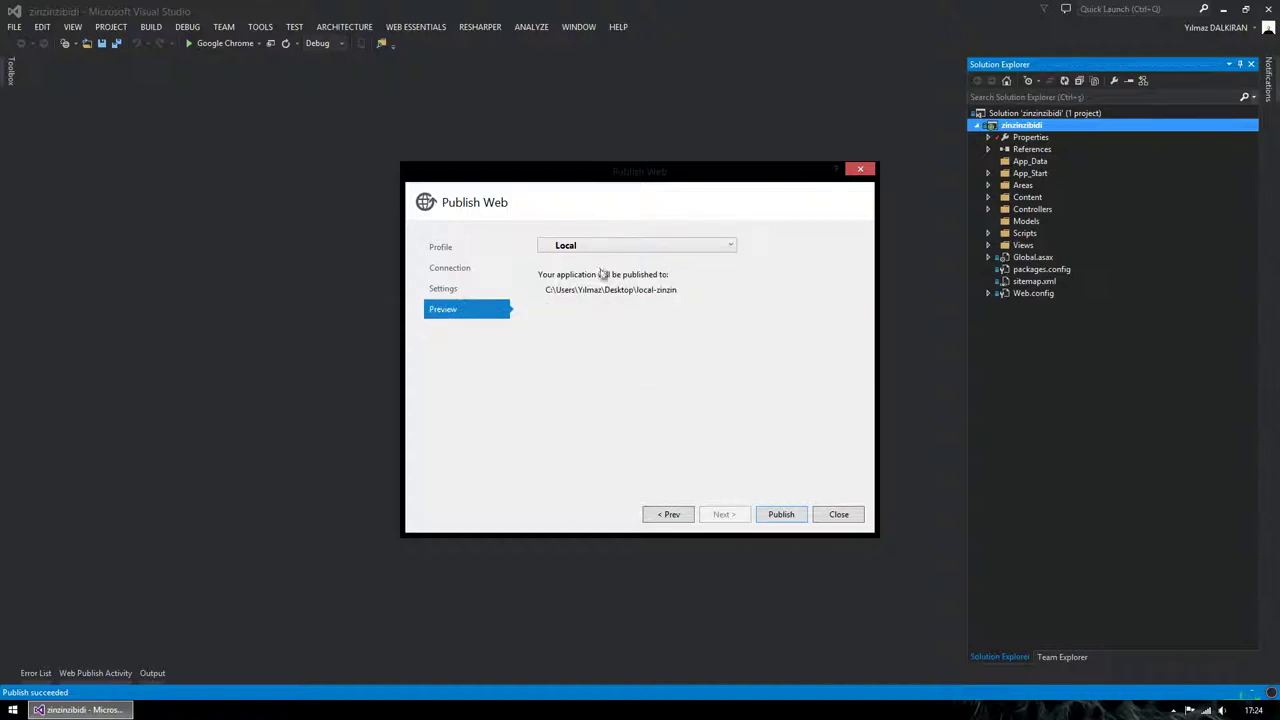
left_click(776, 515)
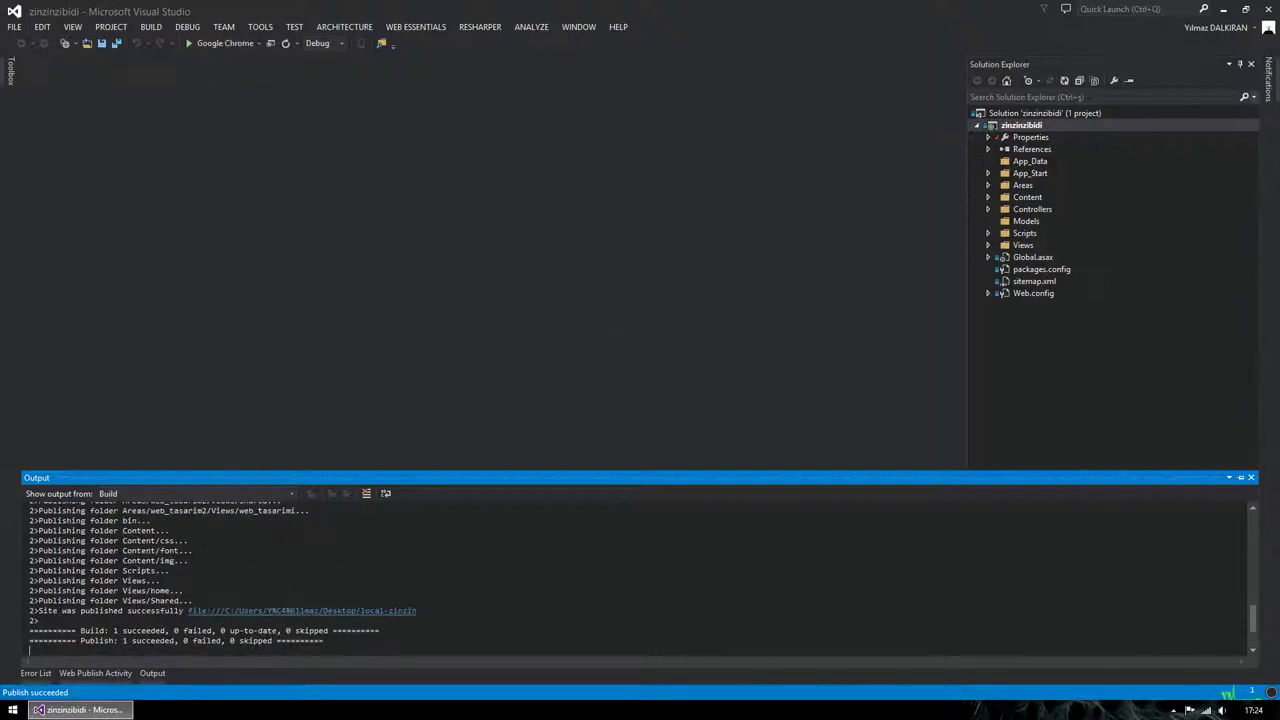
Verify the Output shows 1 succeeded and 0 failed, then minimize Visual Studio and open local-zinzin
left_click_drag(114, 631, 166, 632)
left_click(157, 639)
left_click_drag(175, 631, 210, 630)
left_click(193, 641)
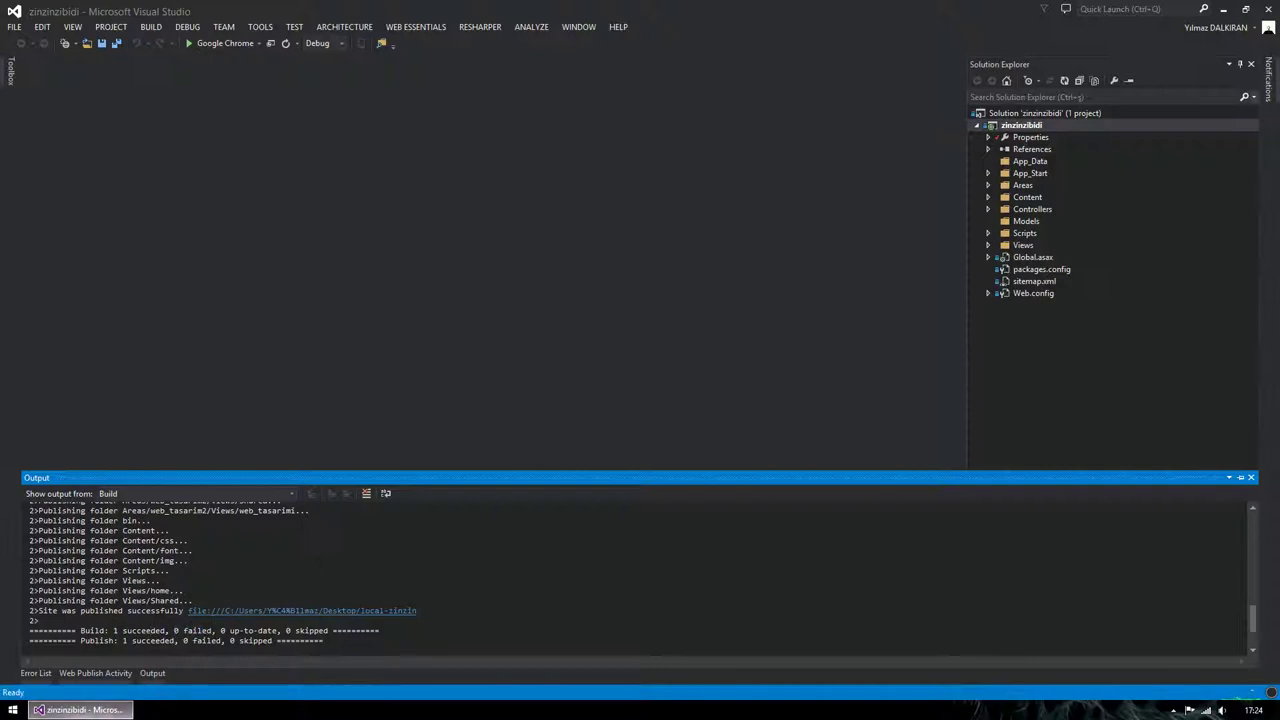
left_click(80, 709)
double_click(25, 14)
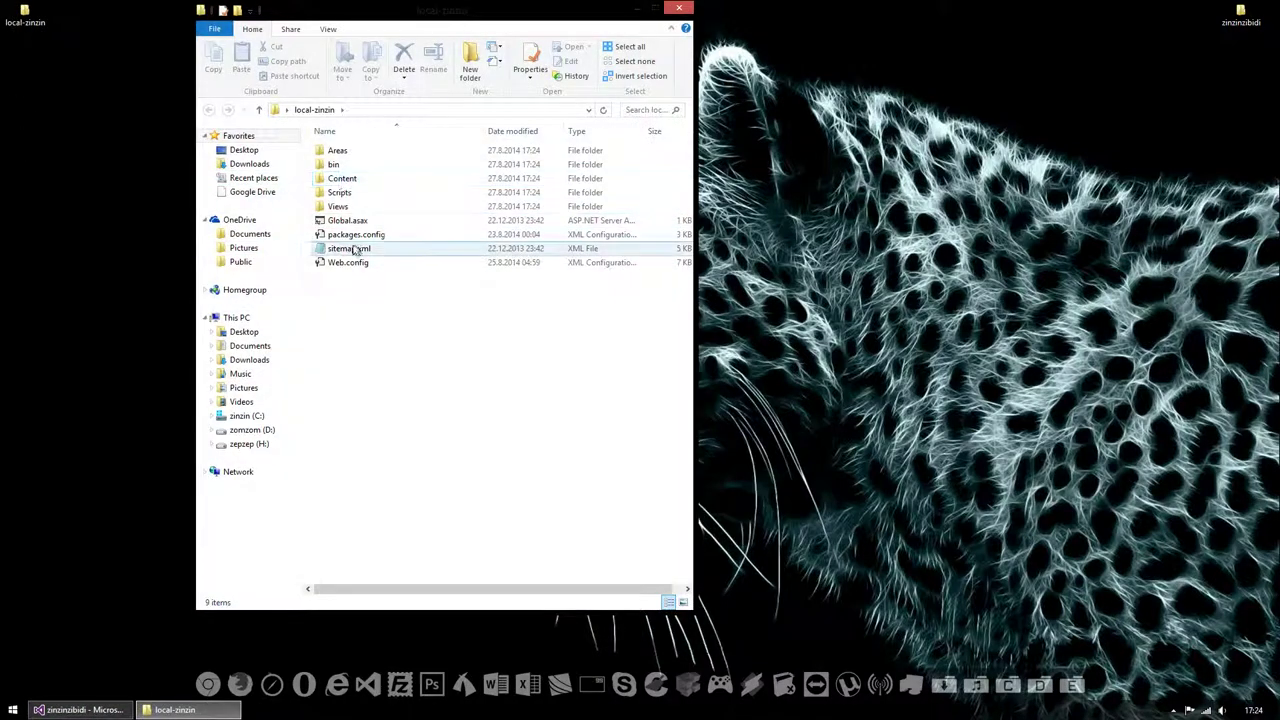
Launch FileZilla and connect to the saved hosting server
left_click(400, 683)
left_click(341, 41)
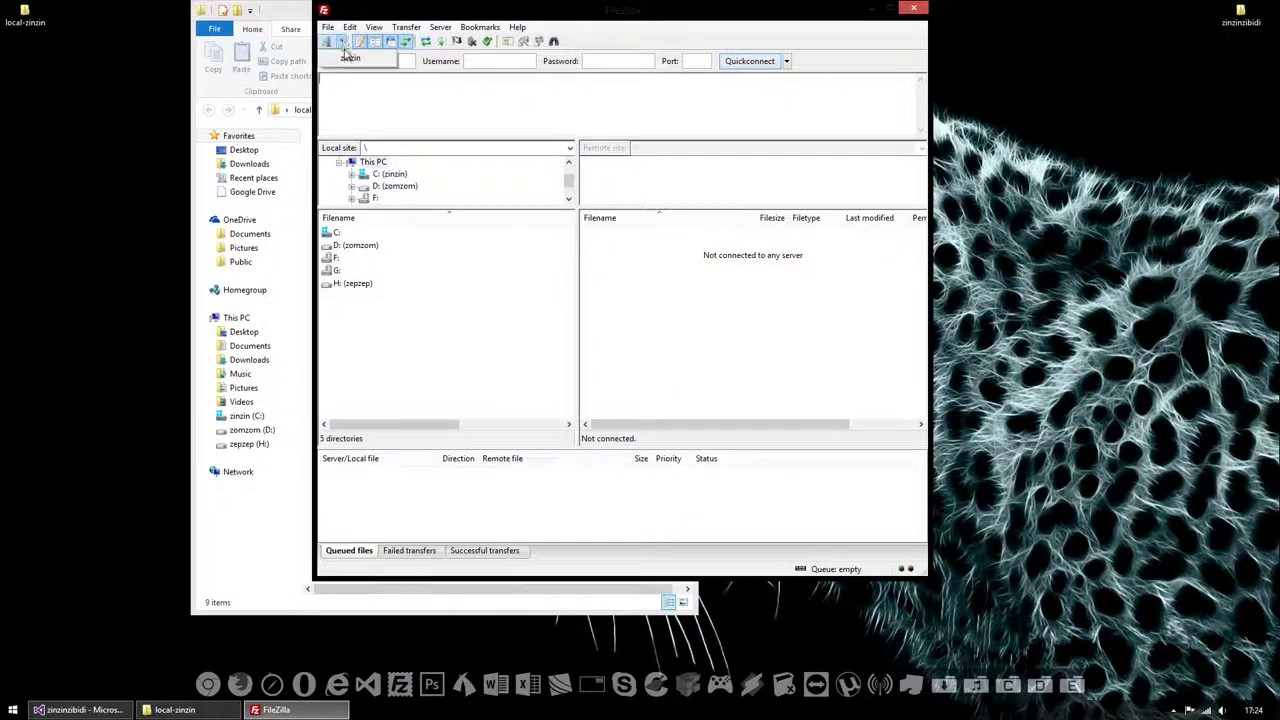
left_click(365, 57)
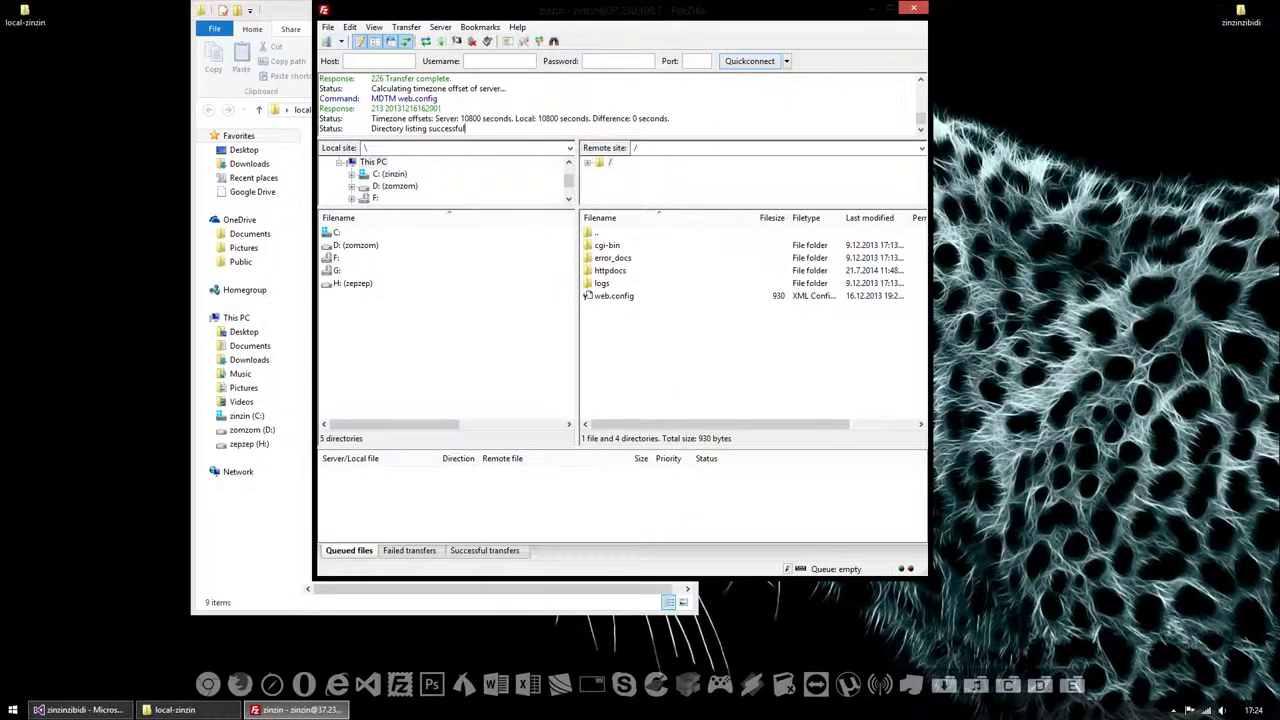
Review the 38 view files in local zinzinzibidi\Areas\web_tasarim\Views\web_tasarimi, then close that folder
left_click(1222, 26)
double_click(1222, 26)
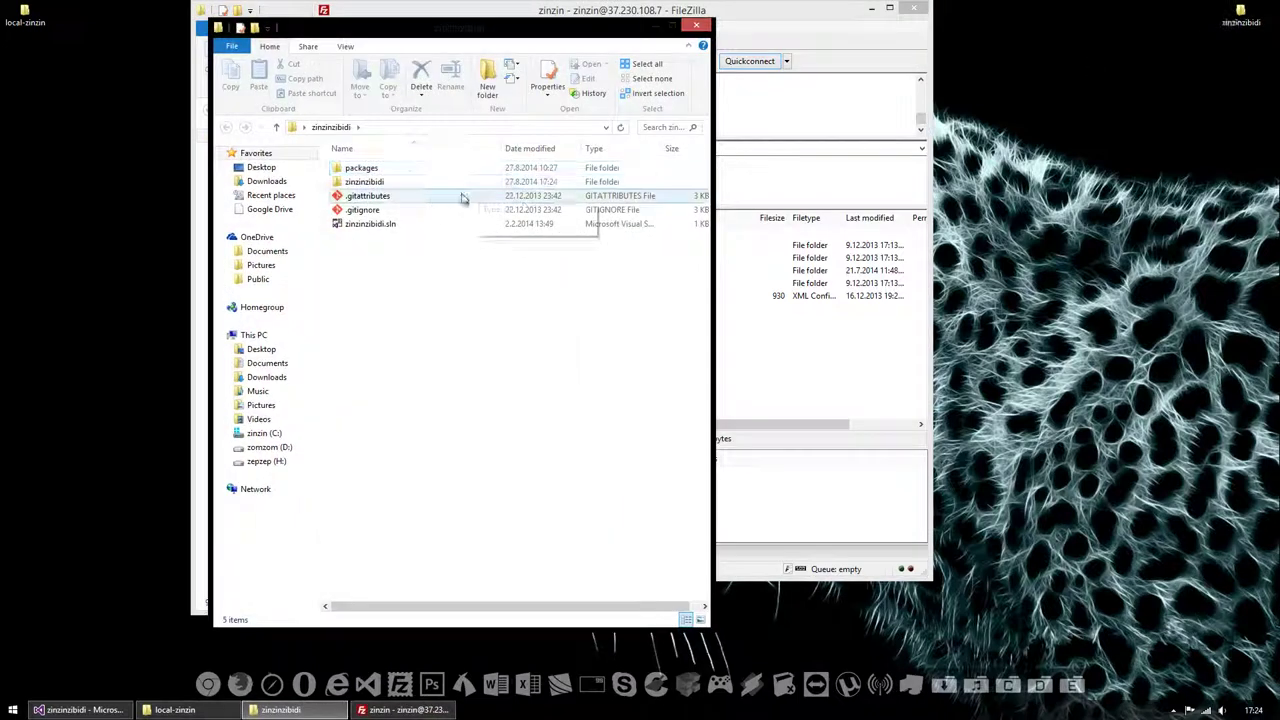
double_click(397, 183)
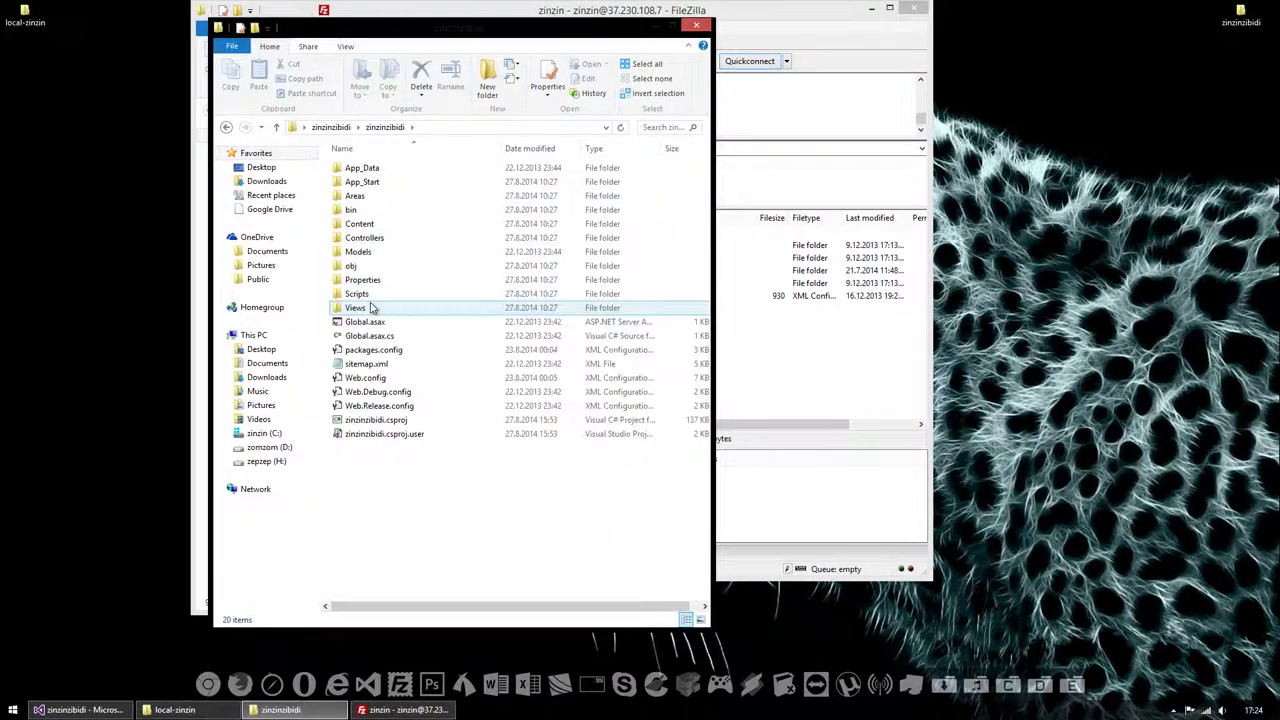
double_click(370, 198)
double_click(366, 238)
left_click(368, 226)
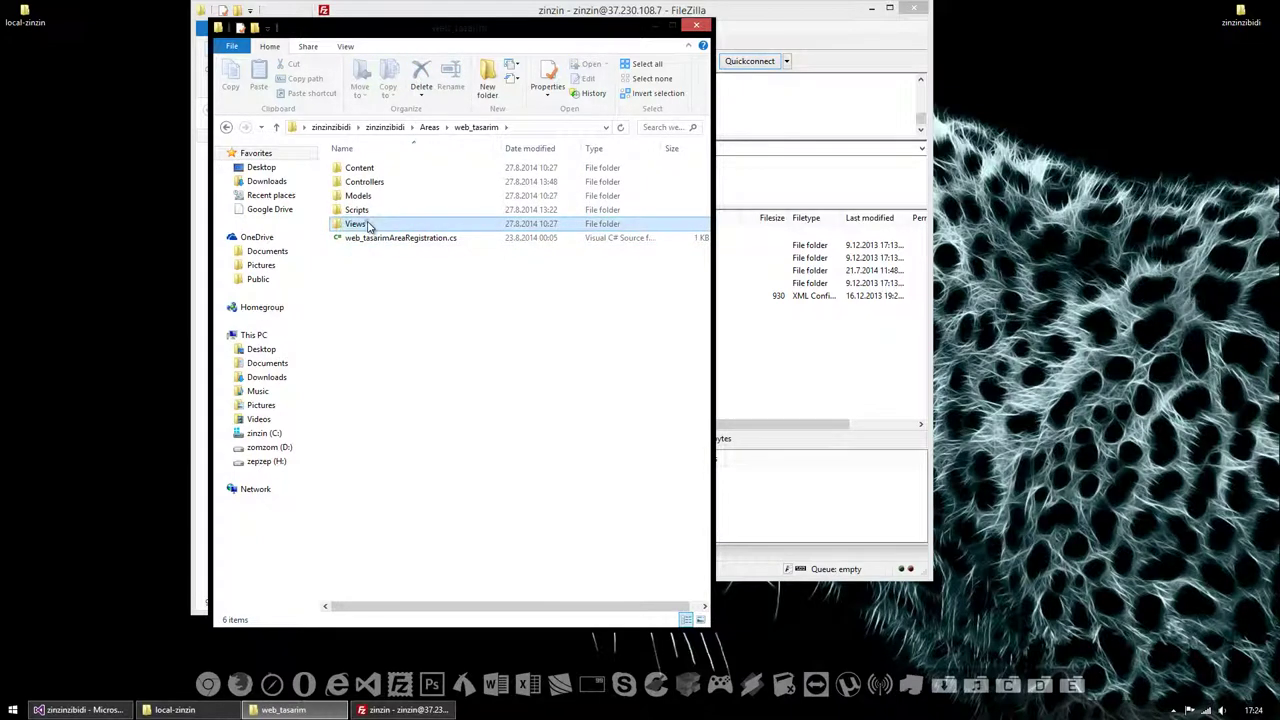
double_click(370, 226)
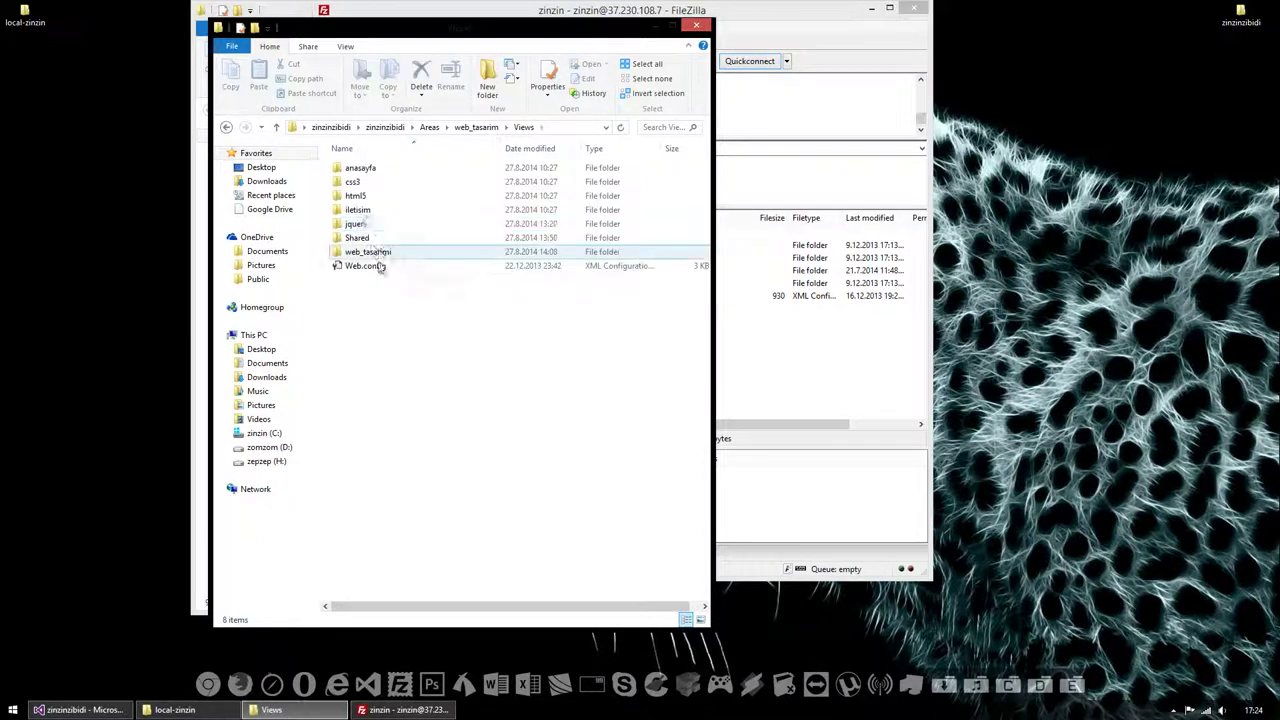
double_click(372, 252)
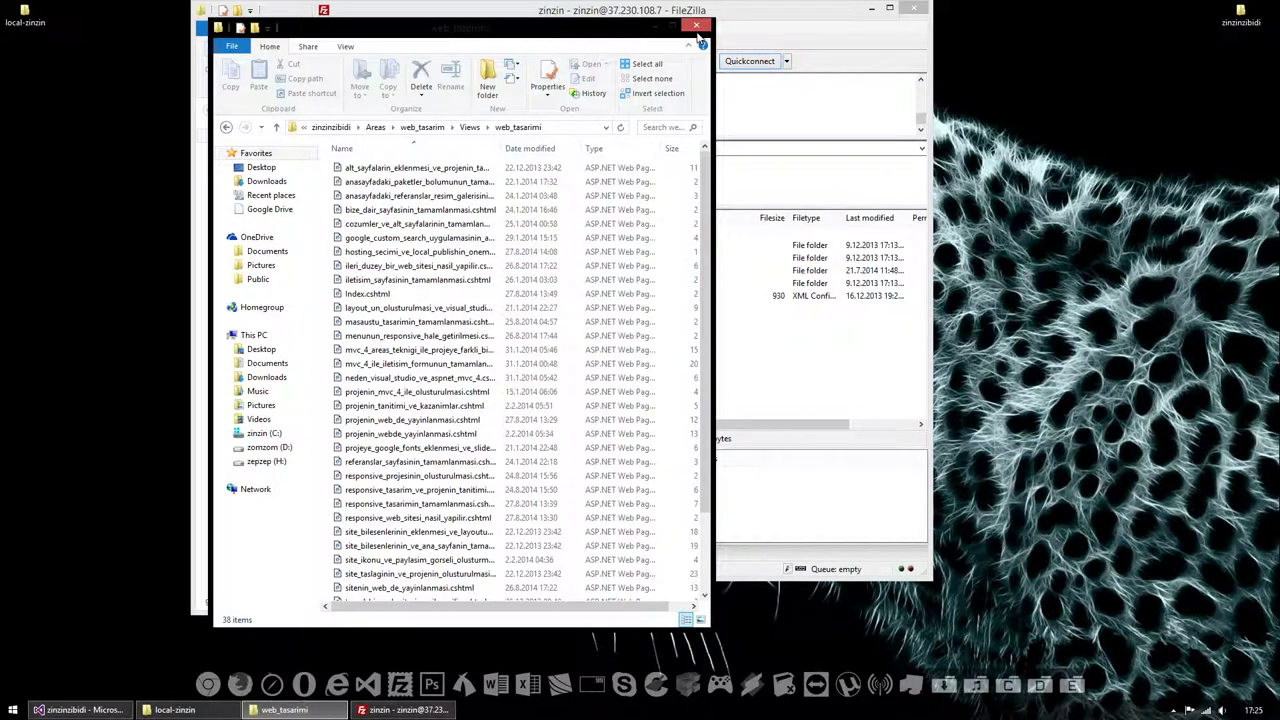
left_click(697, 27)
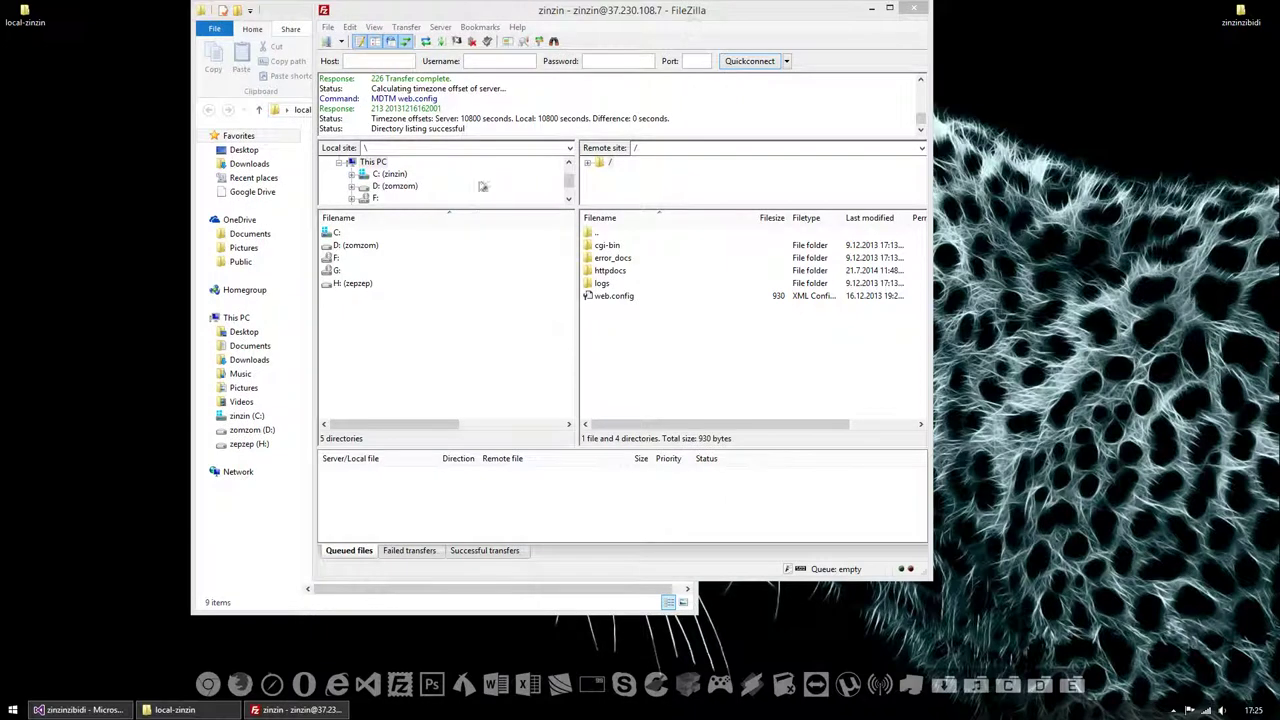
Place Explorer and FileZilla side by side and open httpdocs/Areas/web_tasarim/Views/web_tasarimi on the server
left_click_drag(276, 18, 100, 18)
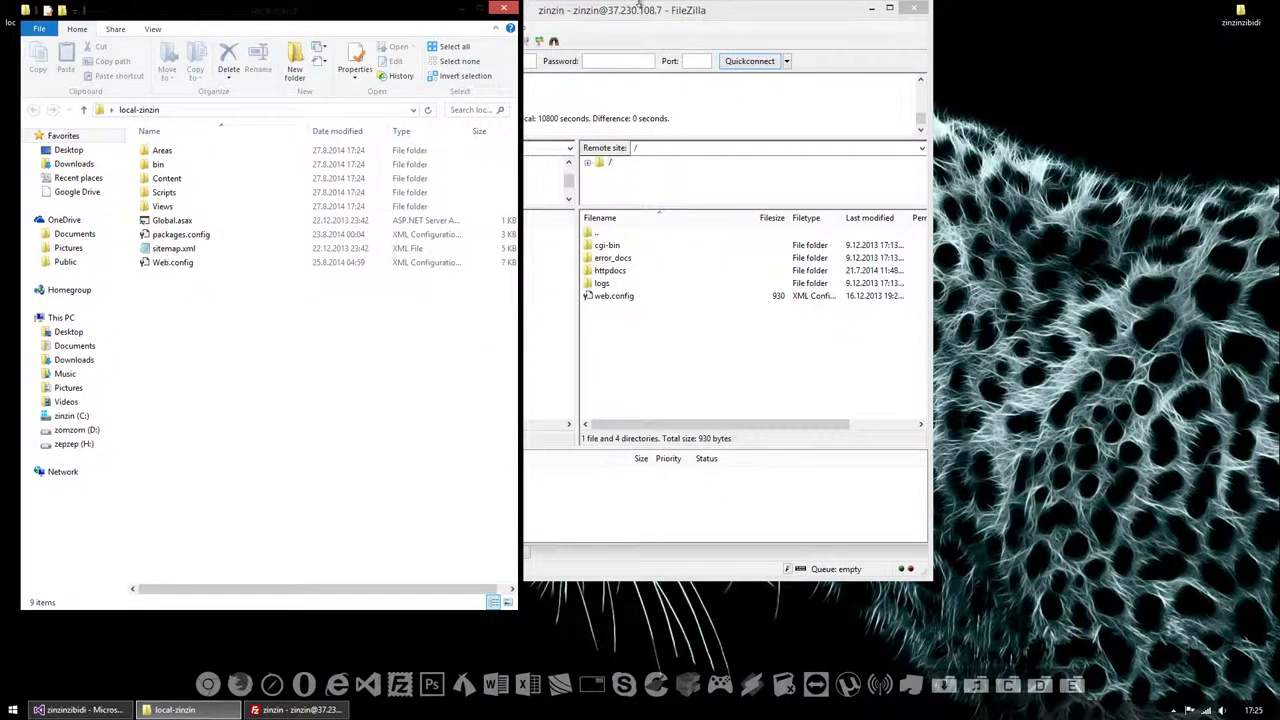
left_click_drag(645, 12, 713, 33)
double_click(728, 292)
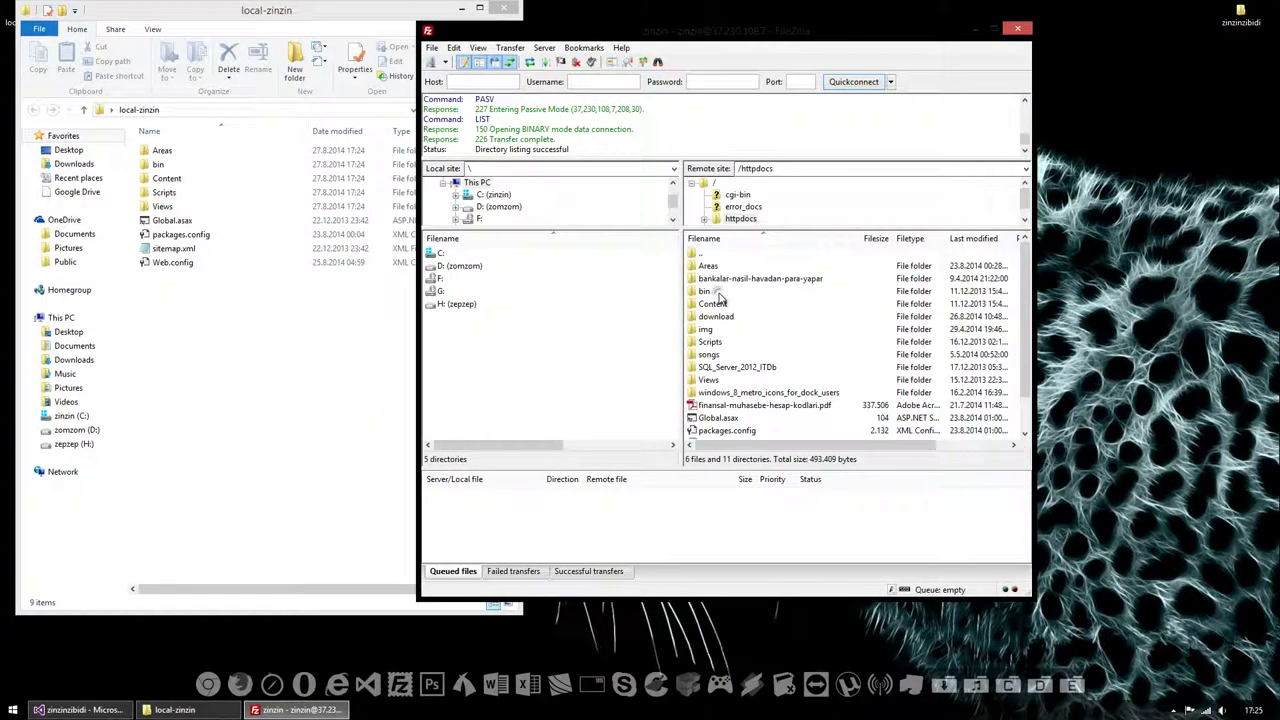
double_click(714, 268)
double_click(728, 354)
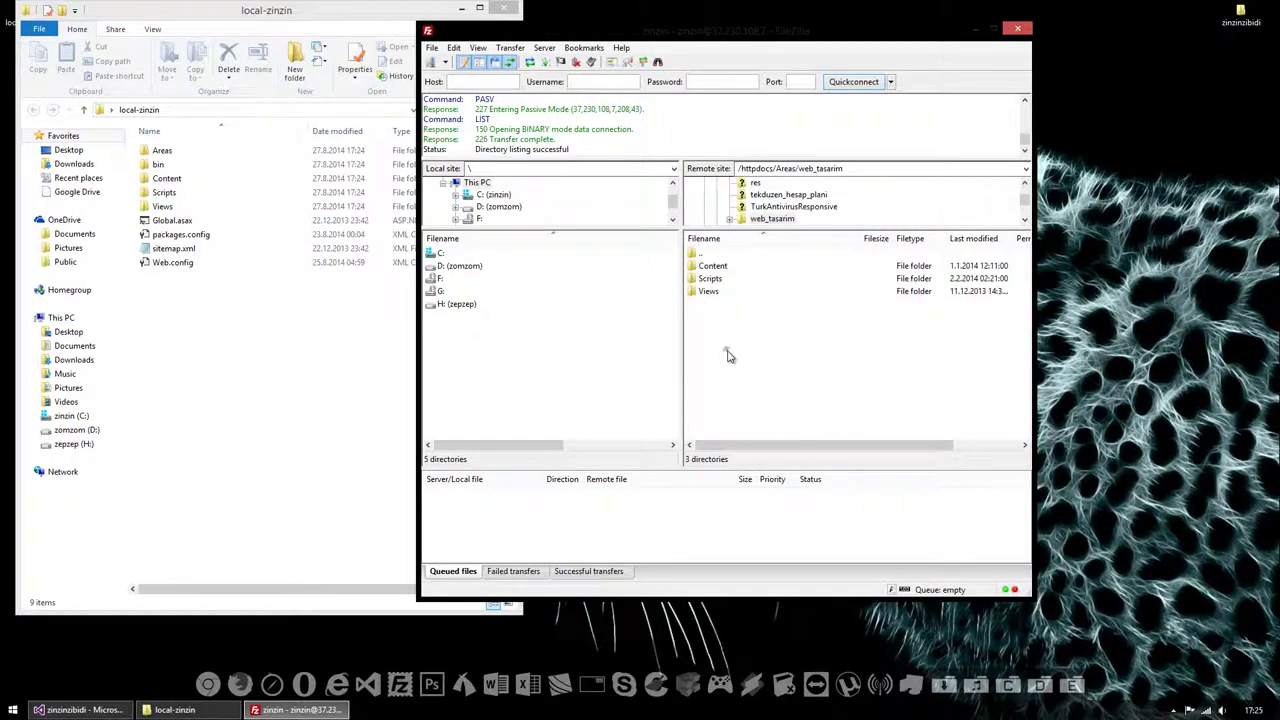
double_click(708, 291)
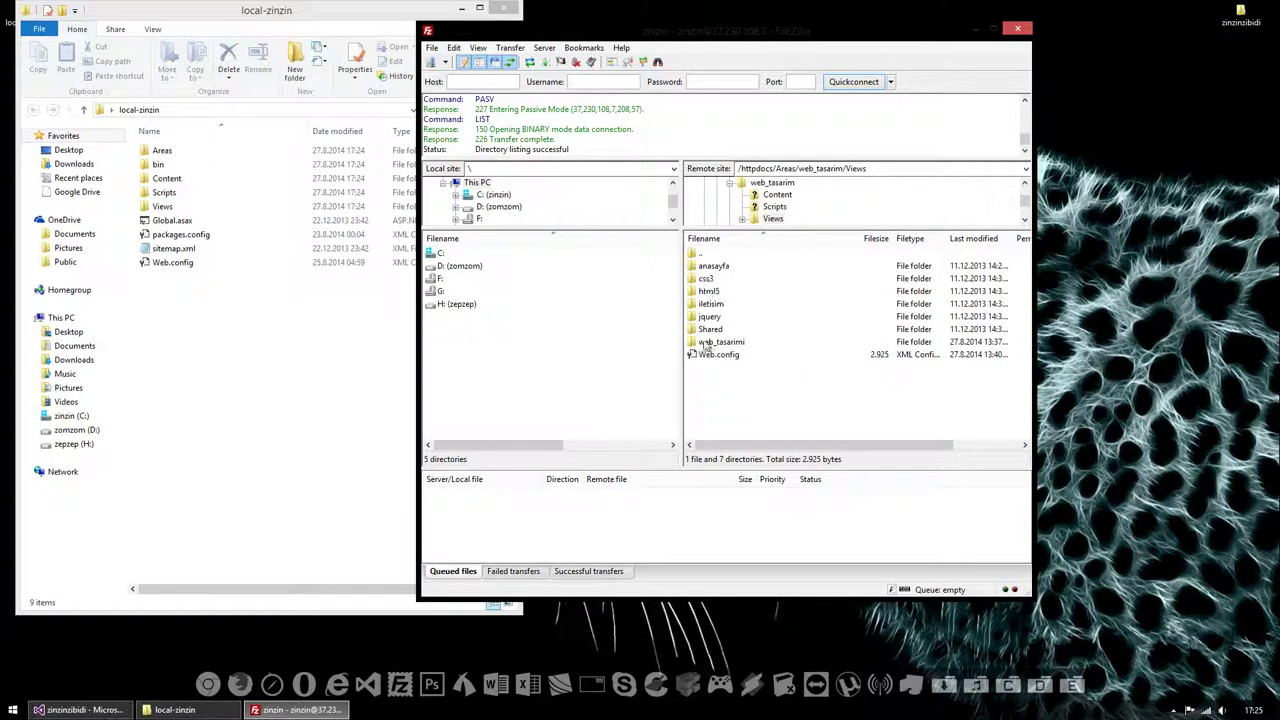
double_click(706, 342)
Upload the local google_custom_search .cshtml view there, overwriting the server's copy
double_click(162, 150)
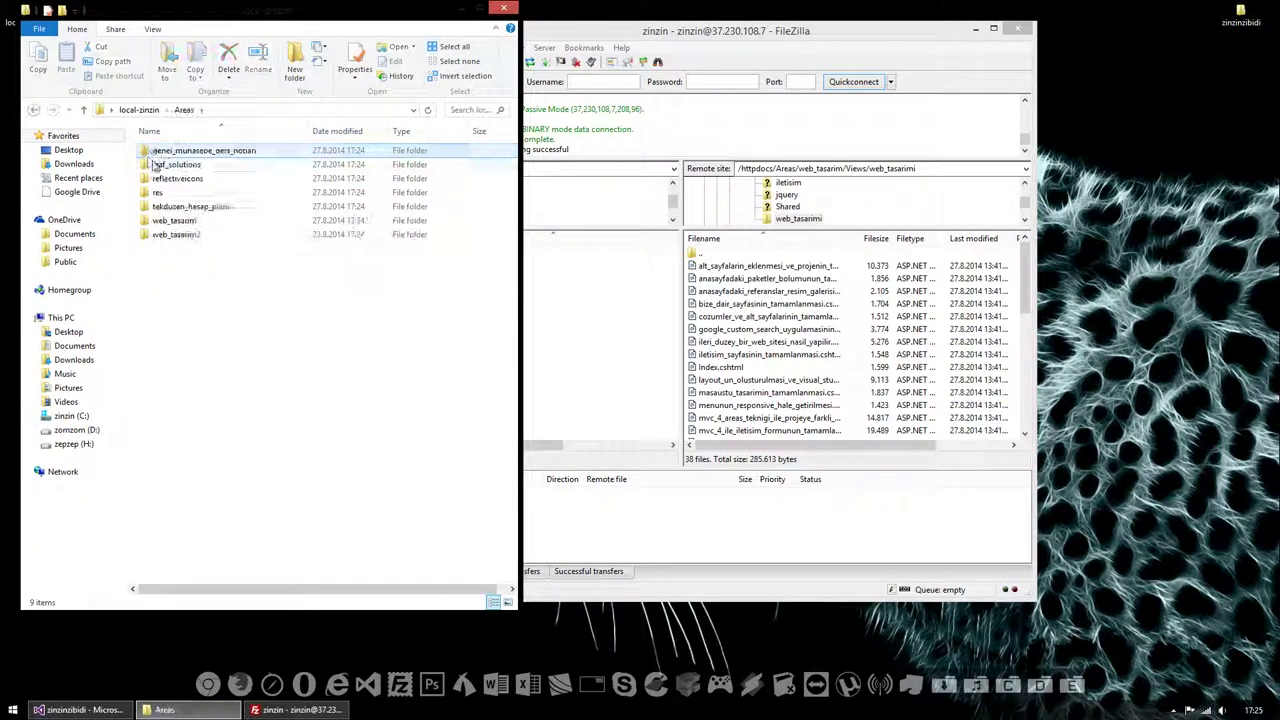
double_click(175, 222)
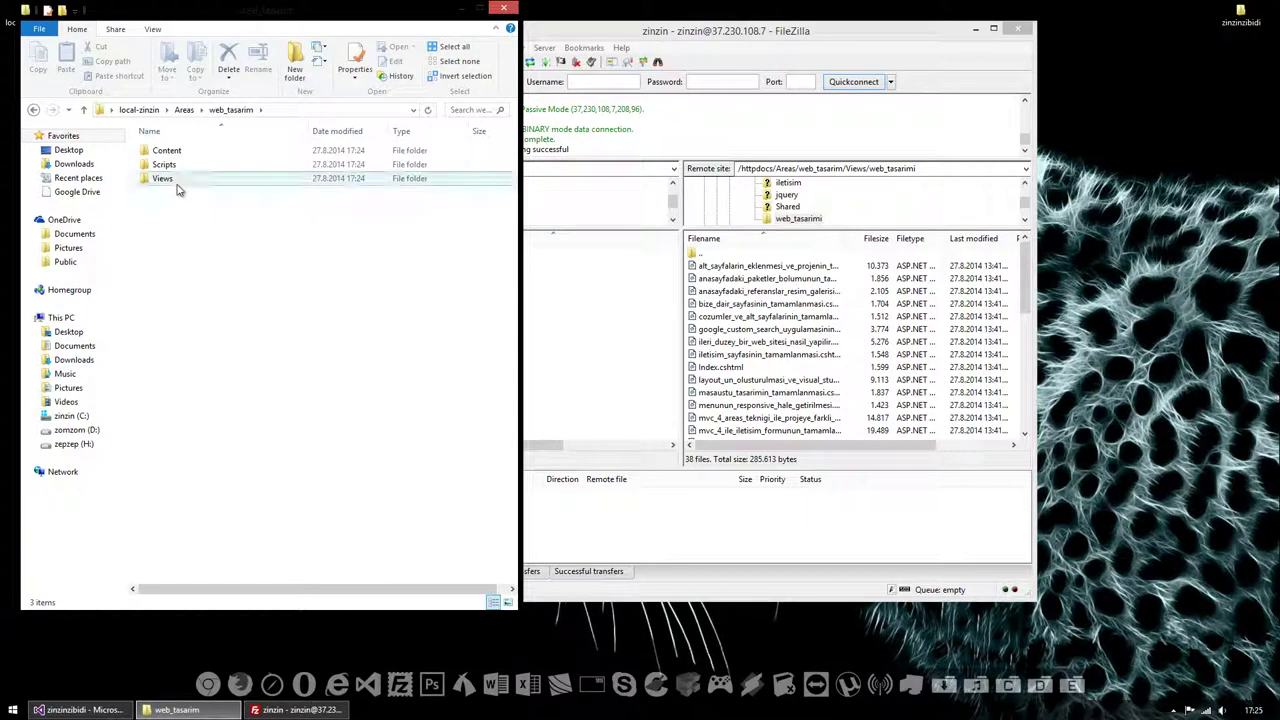
double_click(162, 178)
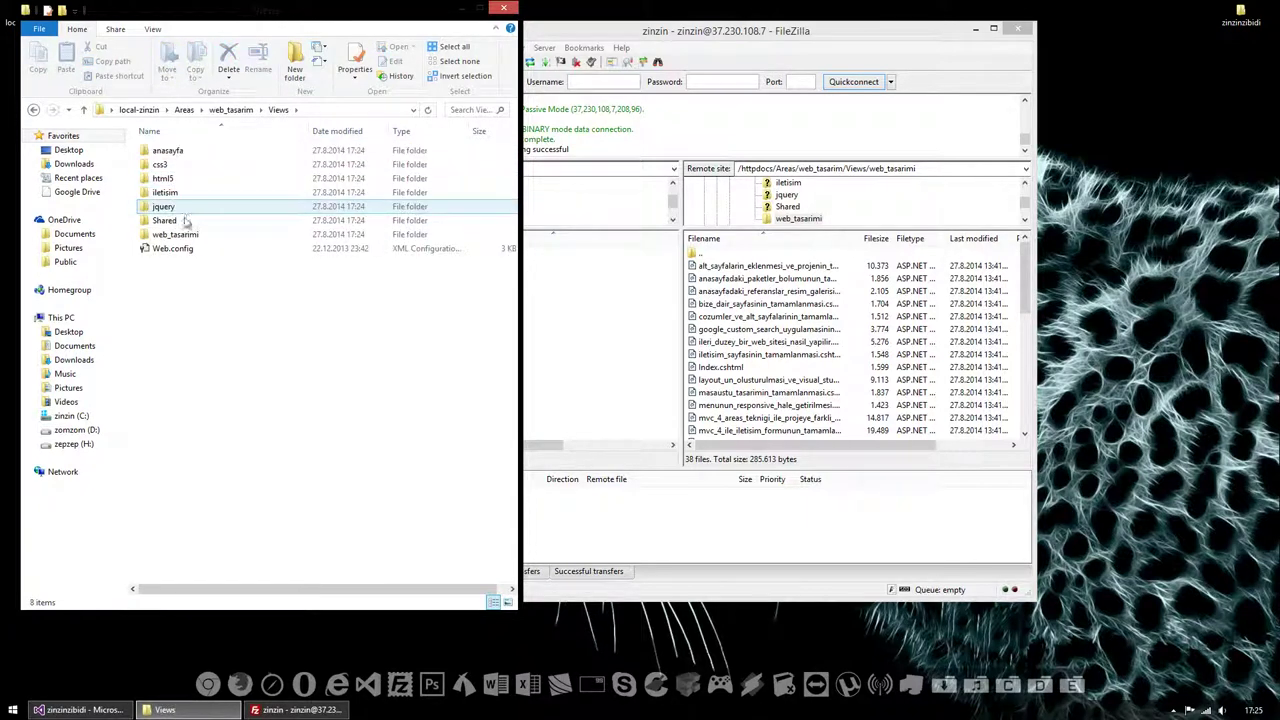
double_click(187, 236)
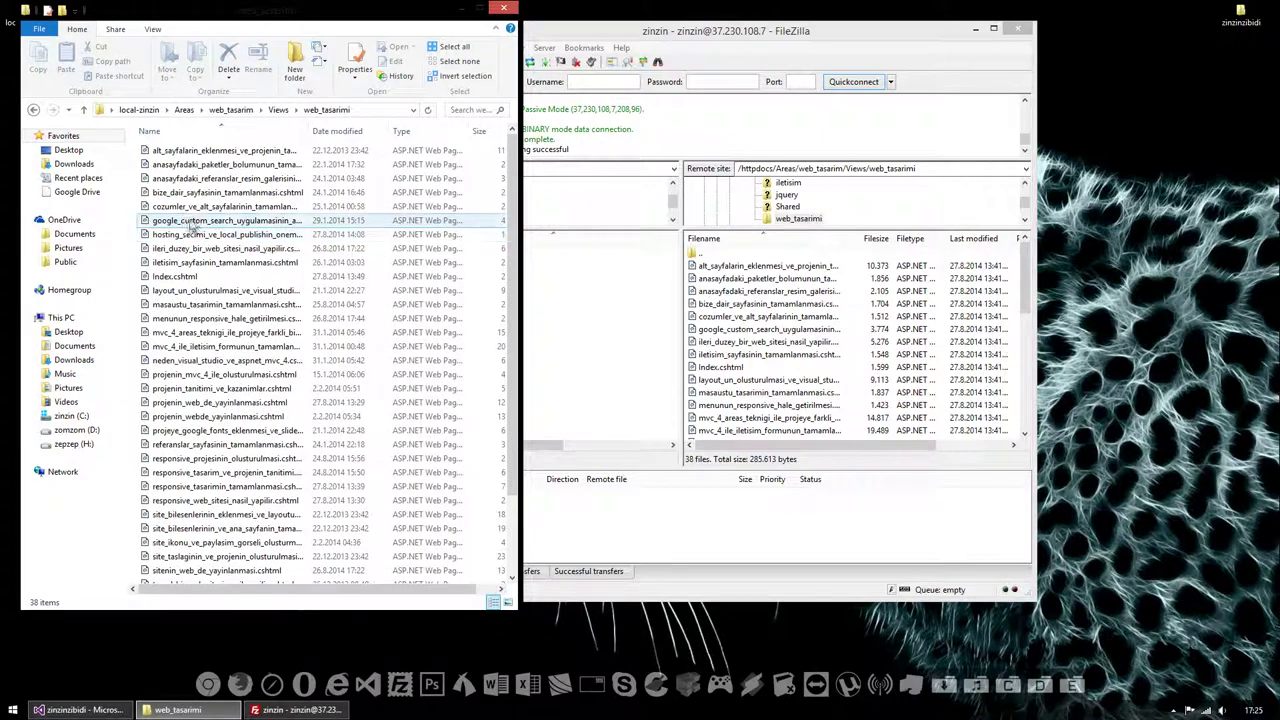
left_click(190, 224)
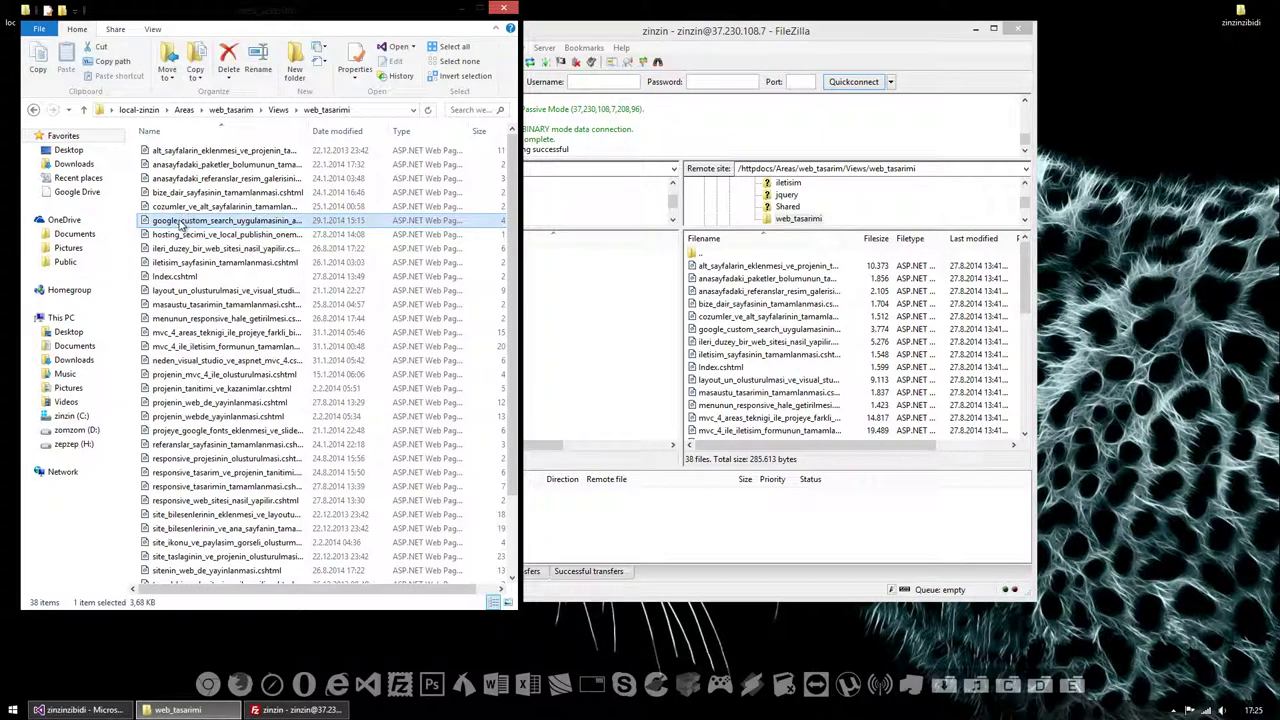
left_click_drag(190, 224, 780, 350)
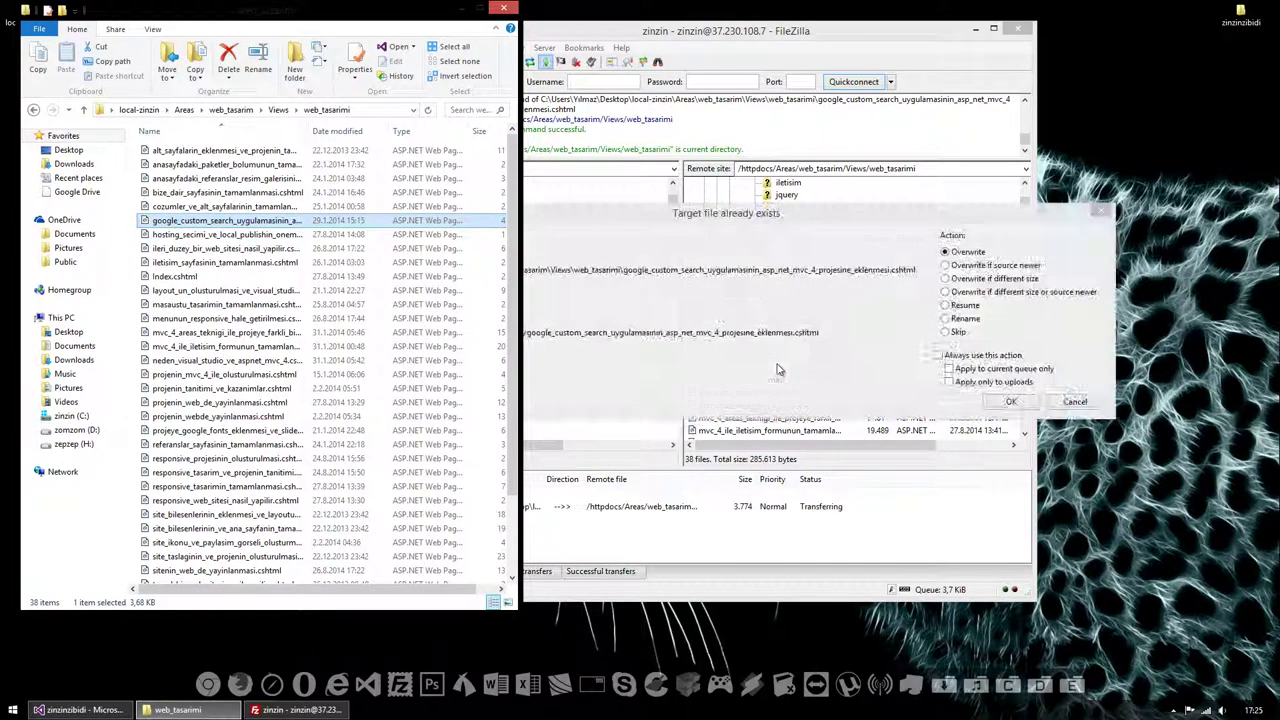
left_click(1003, 404)
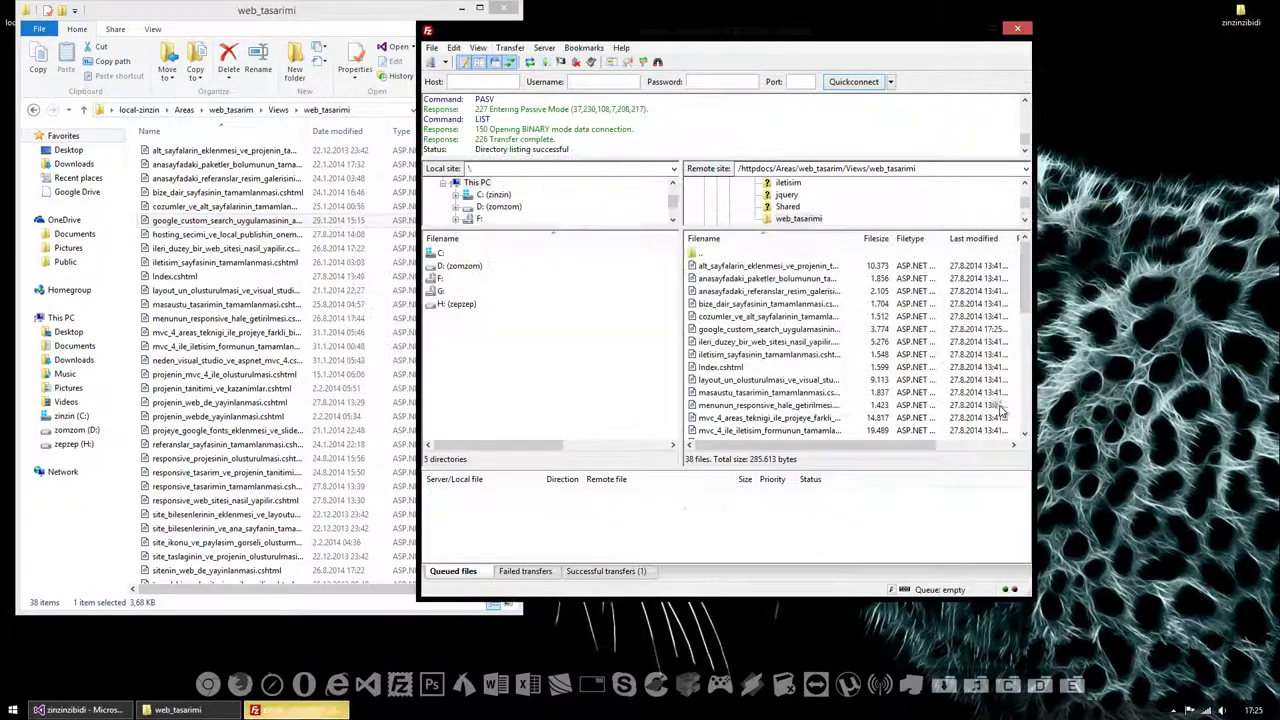
Navigate the server listing back up to the httpdocs folder
double_click(717, 255)
double_click(717, 255)
double_click(717, 255)
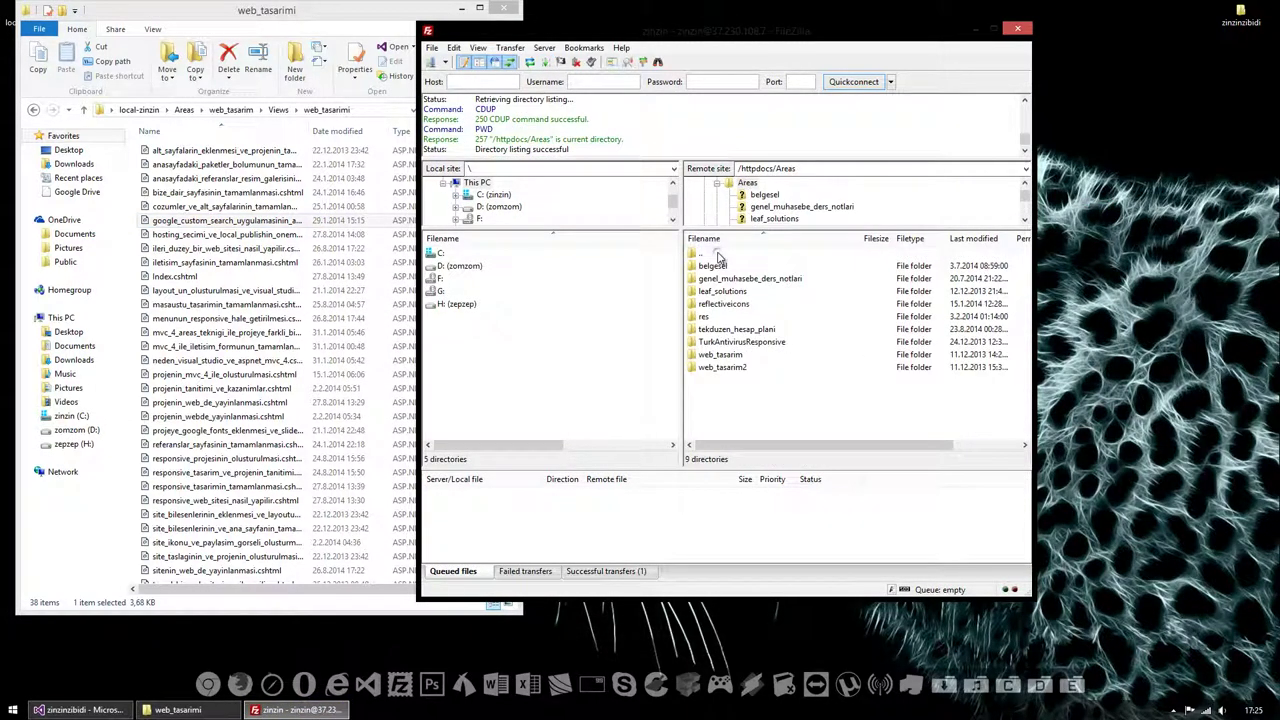
double_click(717, 255)
double_click(733, 255)
double_click(733, 291)
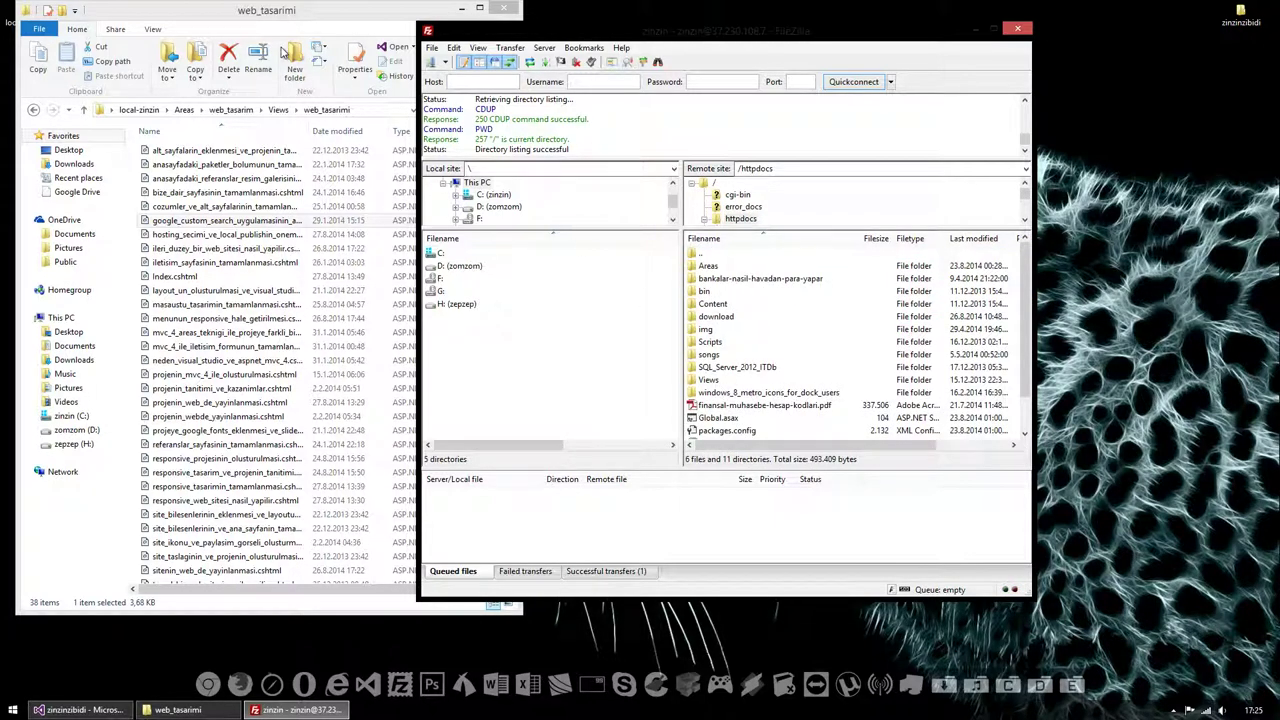
Open the bin folder of the local-zinzin published site in Explorer
left_click(505, 8)
double_click(22, 10)
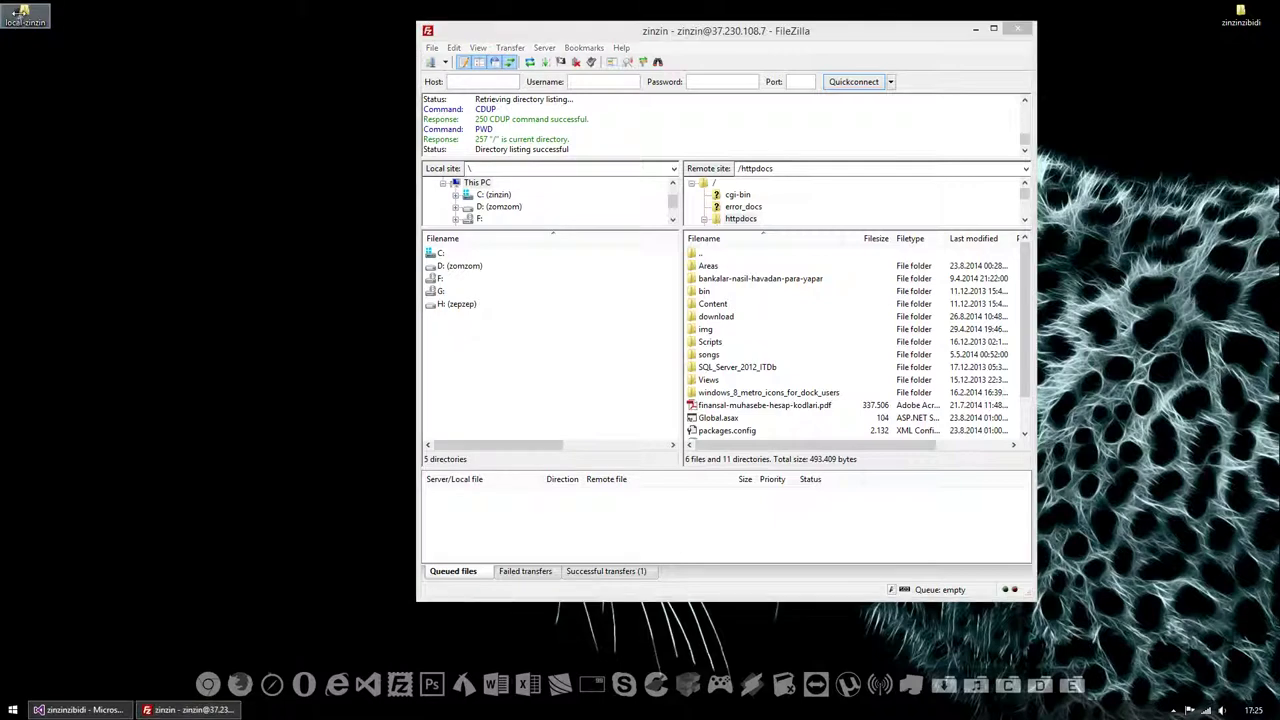
left_click(158, 166)
double_click(158, 166)
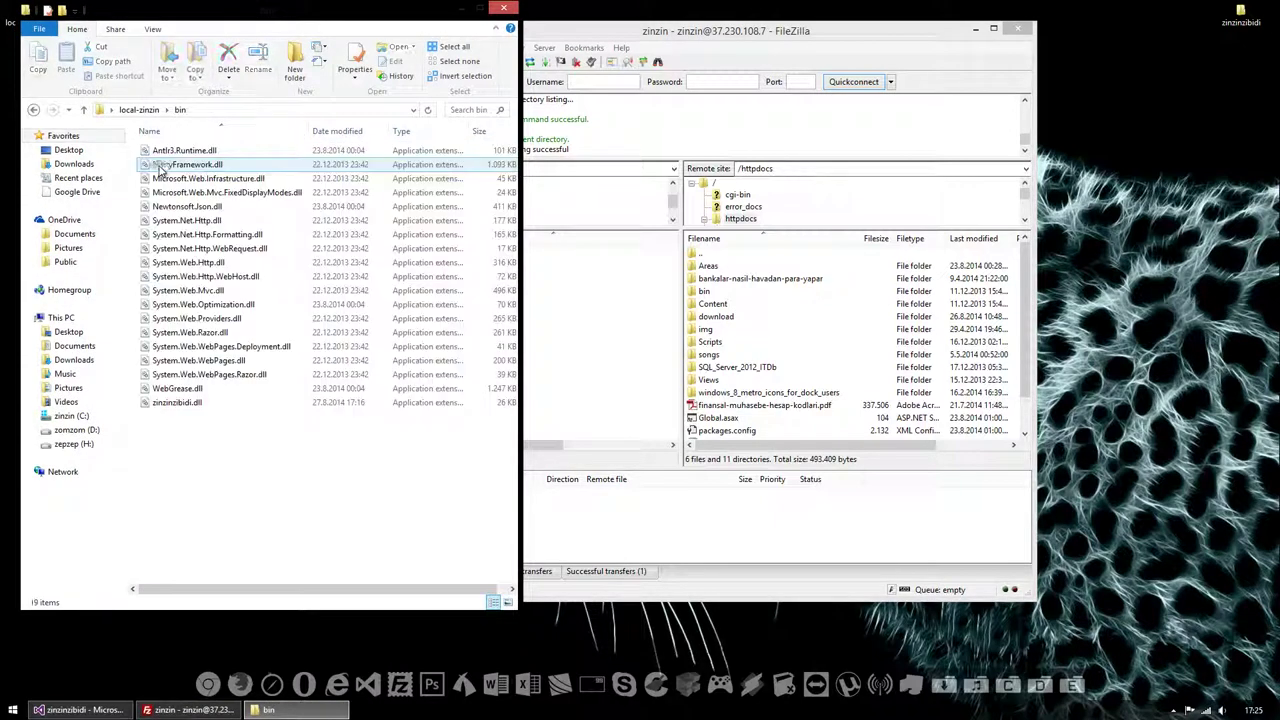
left_click(200, 110)
left_click(188, 290)
Upload zinzinbidi.dll into the server's httpdocs/bin folder, verify it there, and close FileZilla
left_click(187, 406)
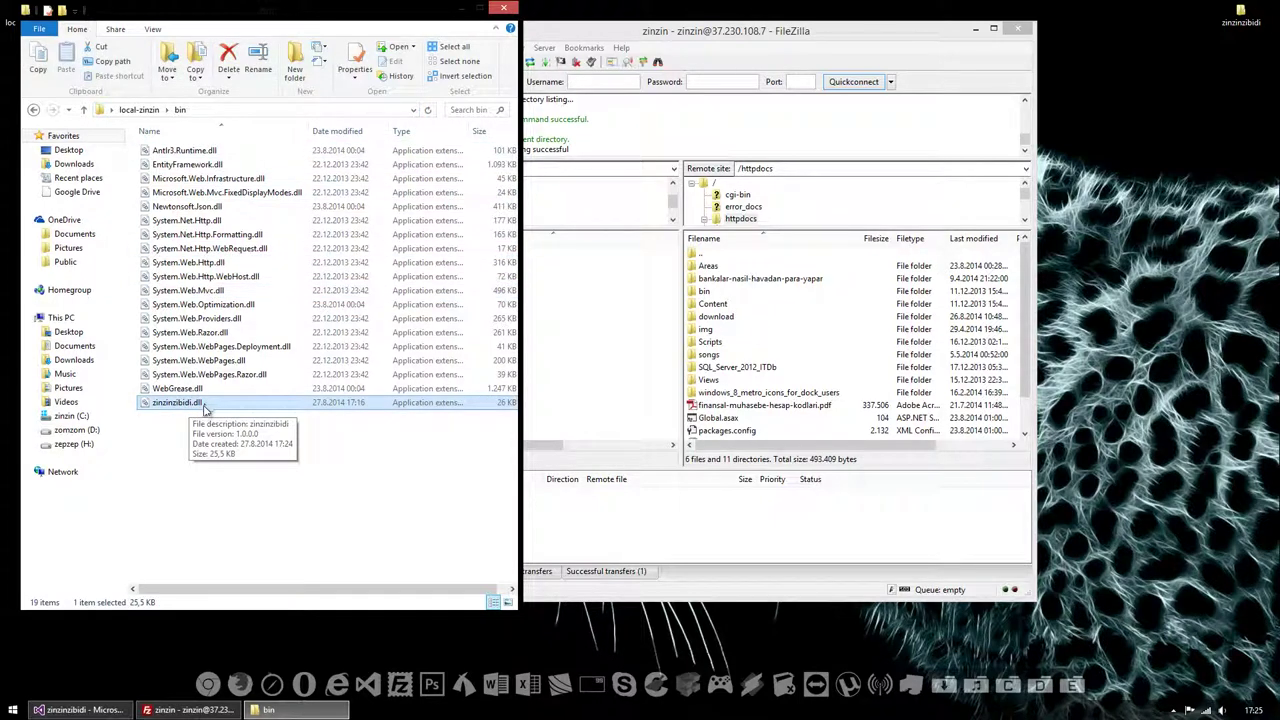
left_click_drag(205, 408, 716, 357)
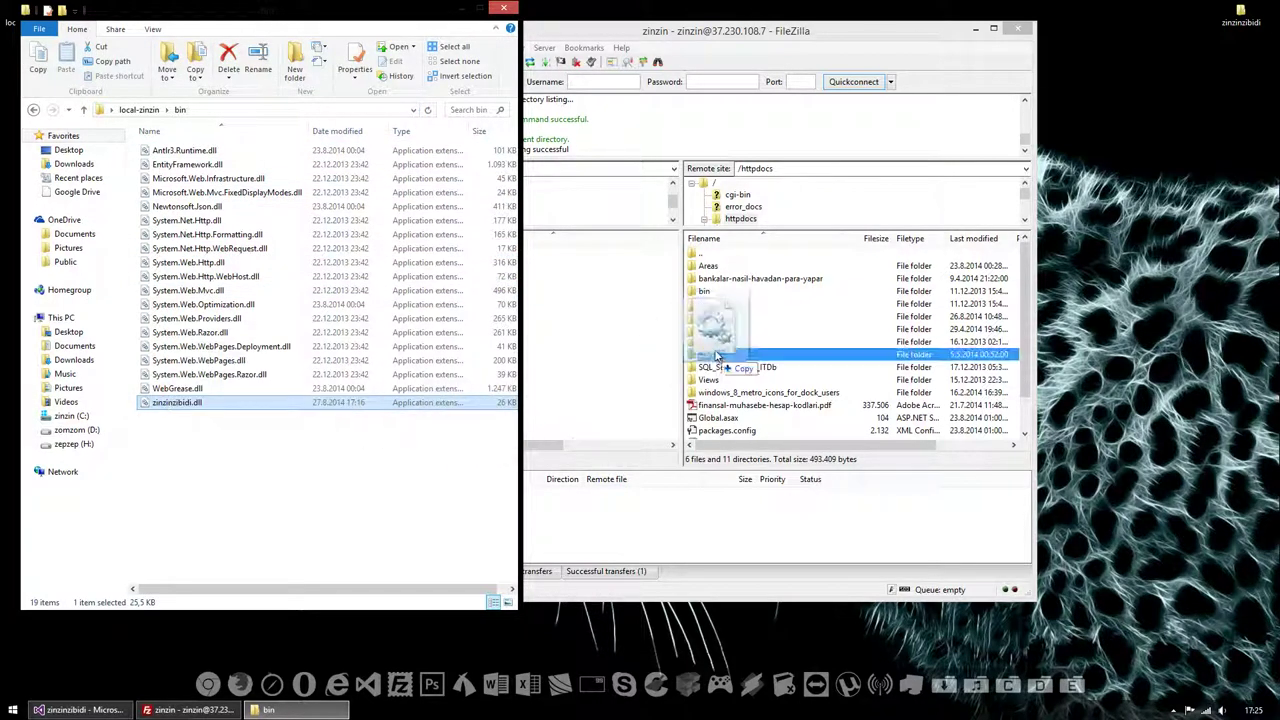
left_click_drag(716, 357, 758, 292)
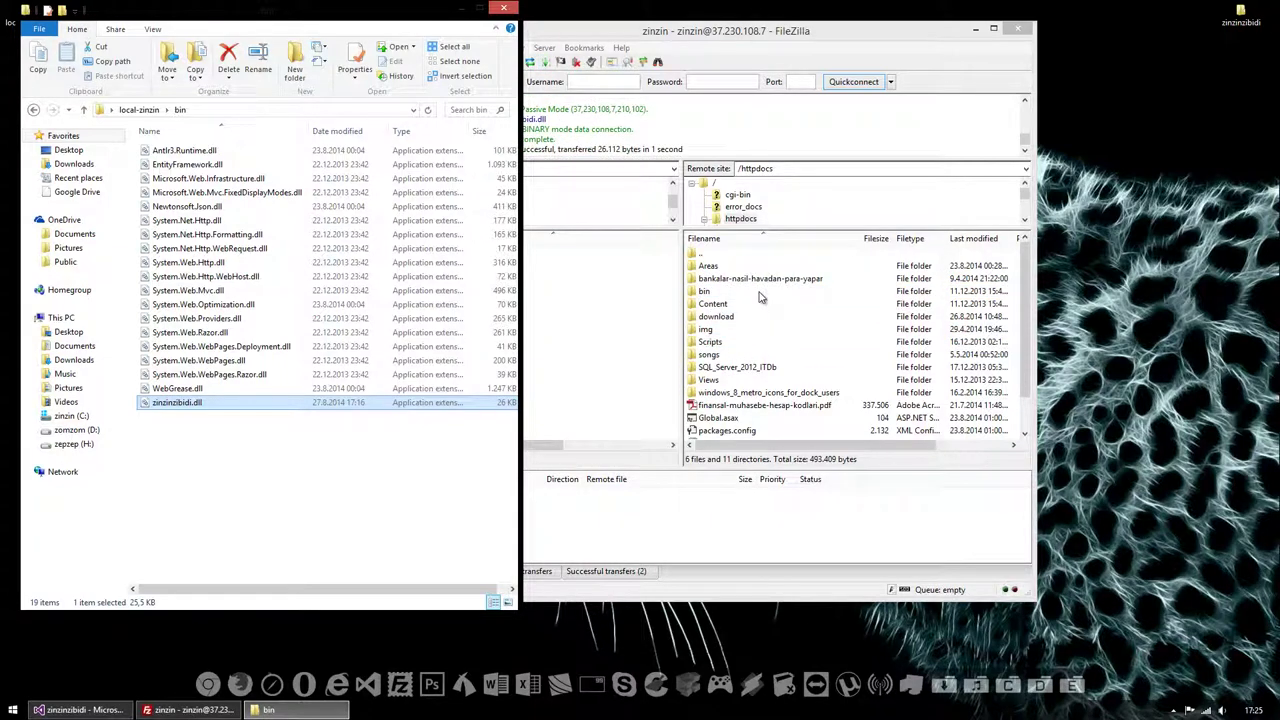
double_click(758, 292)
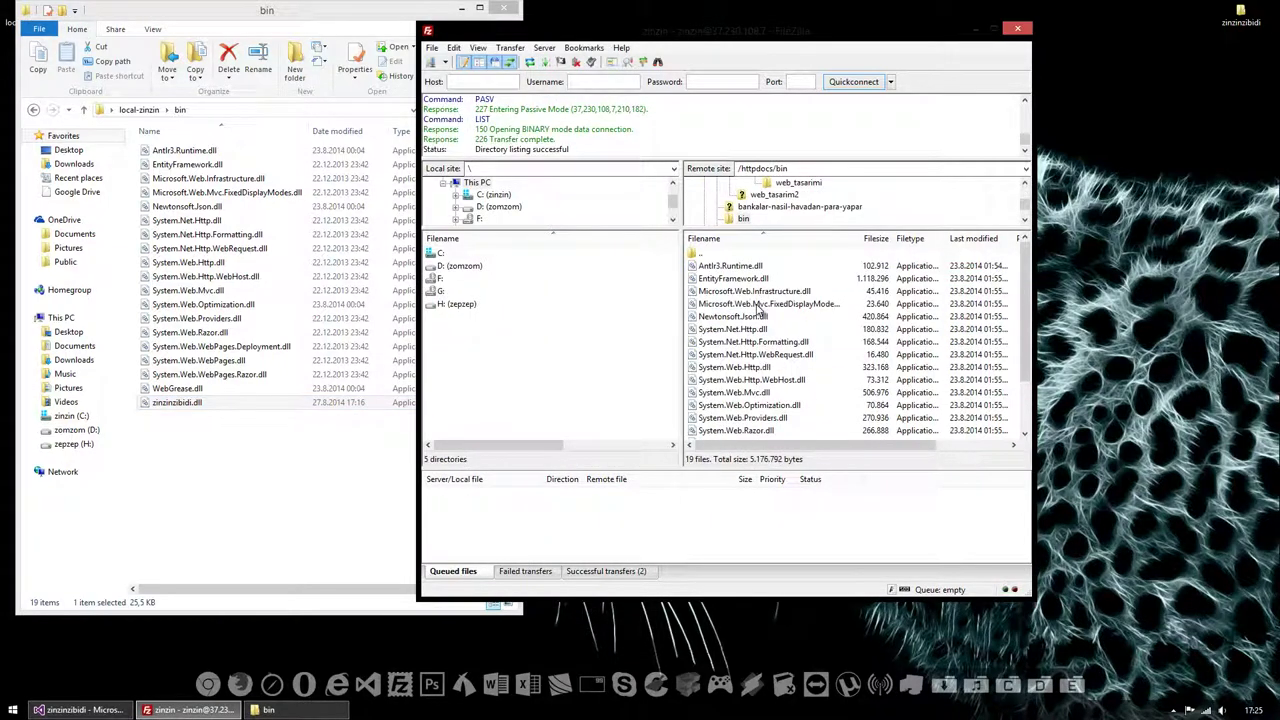
left_click(1017, 28)
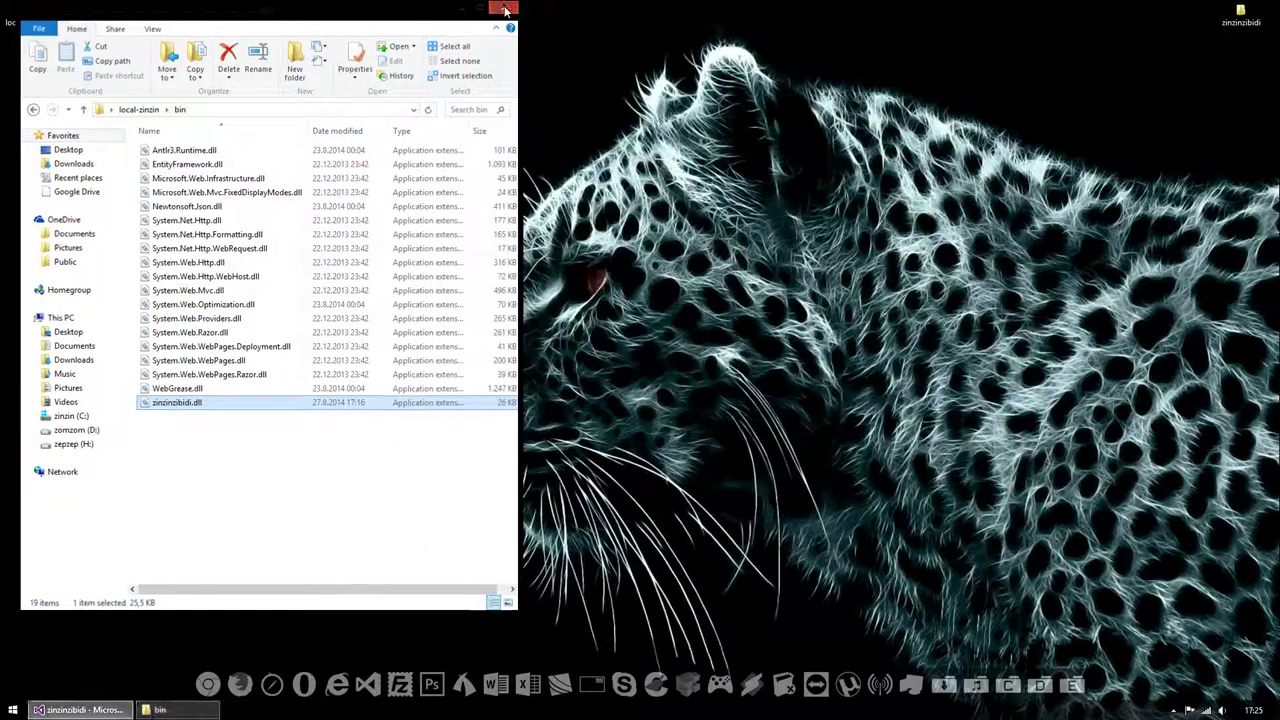
Close the File Explorer window showing local-zinzin's bin folder with zinzinzibidi.dll
left_click(503, 8)
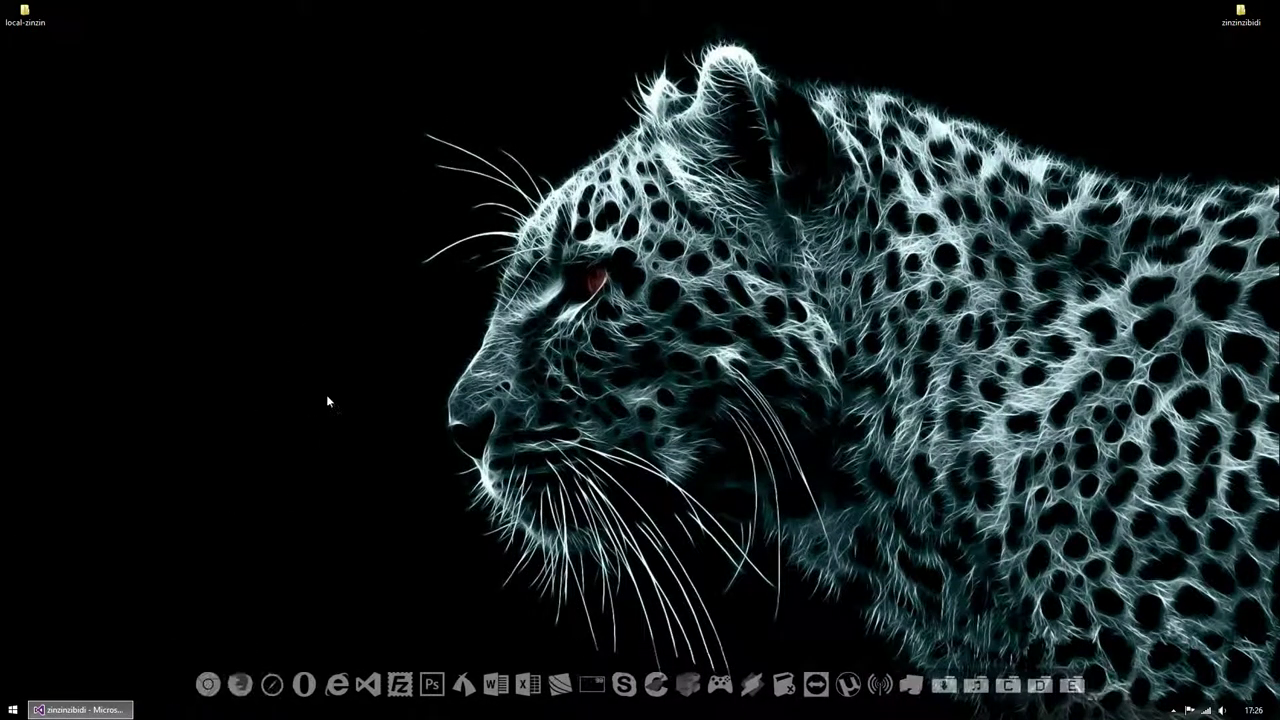